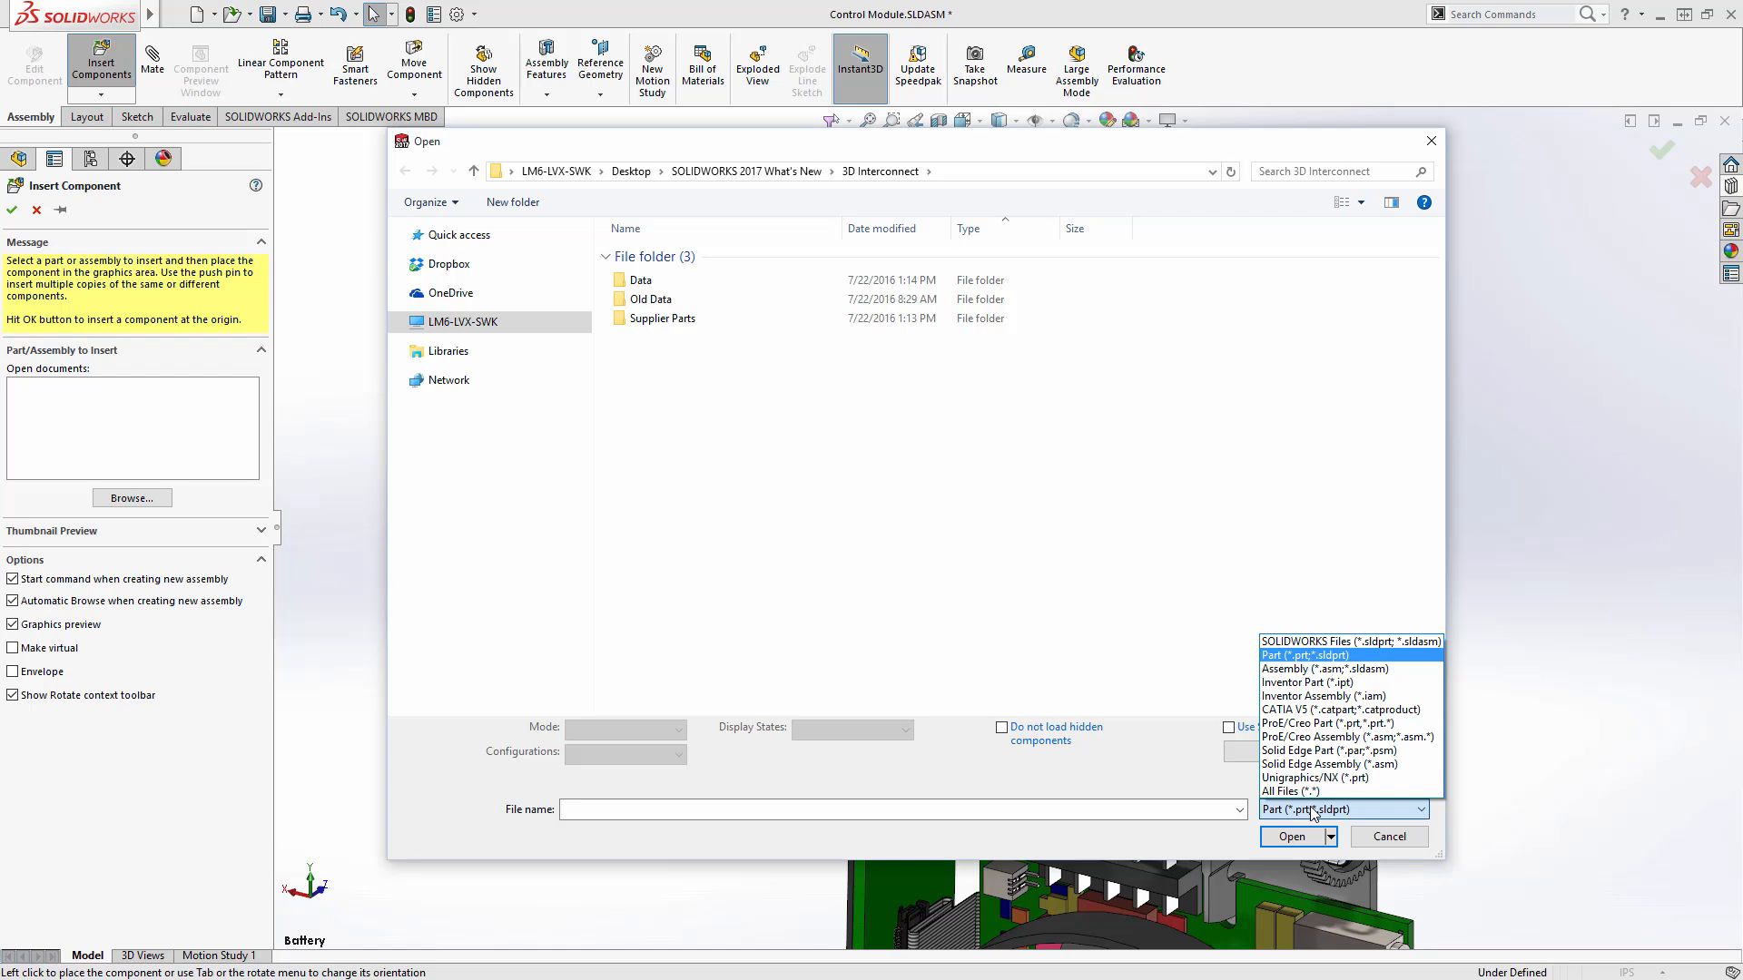
Insert the Inventor assembly Myomo Battery Pack Assembly.iam from the Supplier Parts folder and place it beside the control module housing
click(1316, 698)
double_click(703, 322)
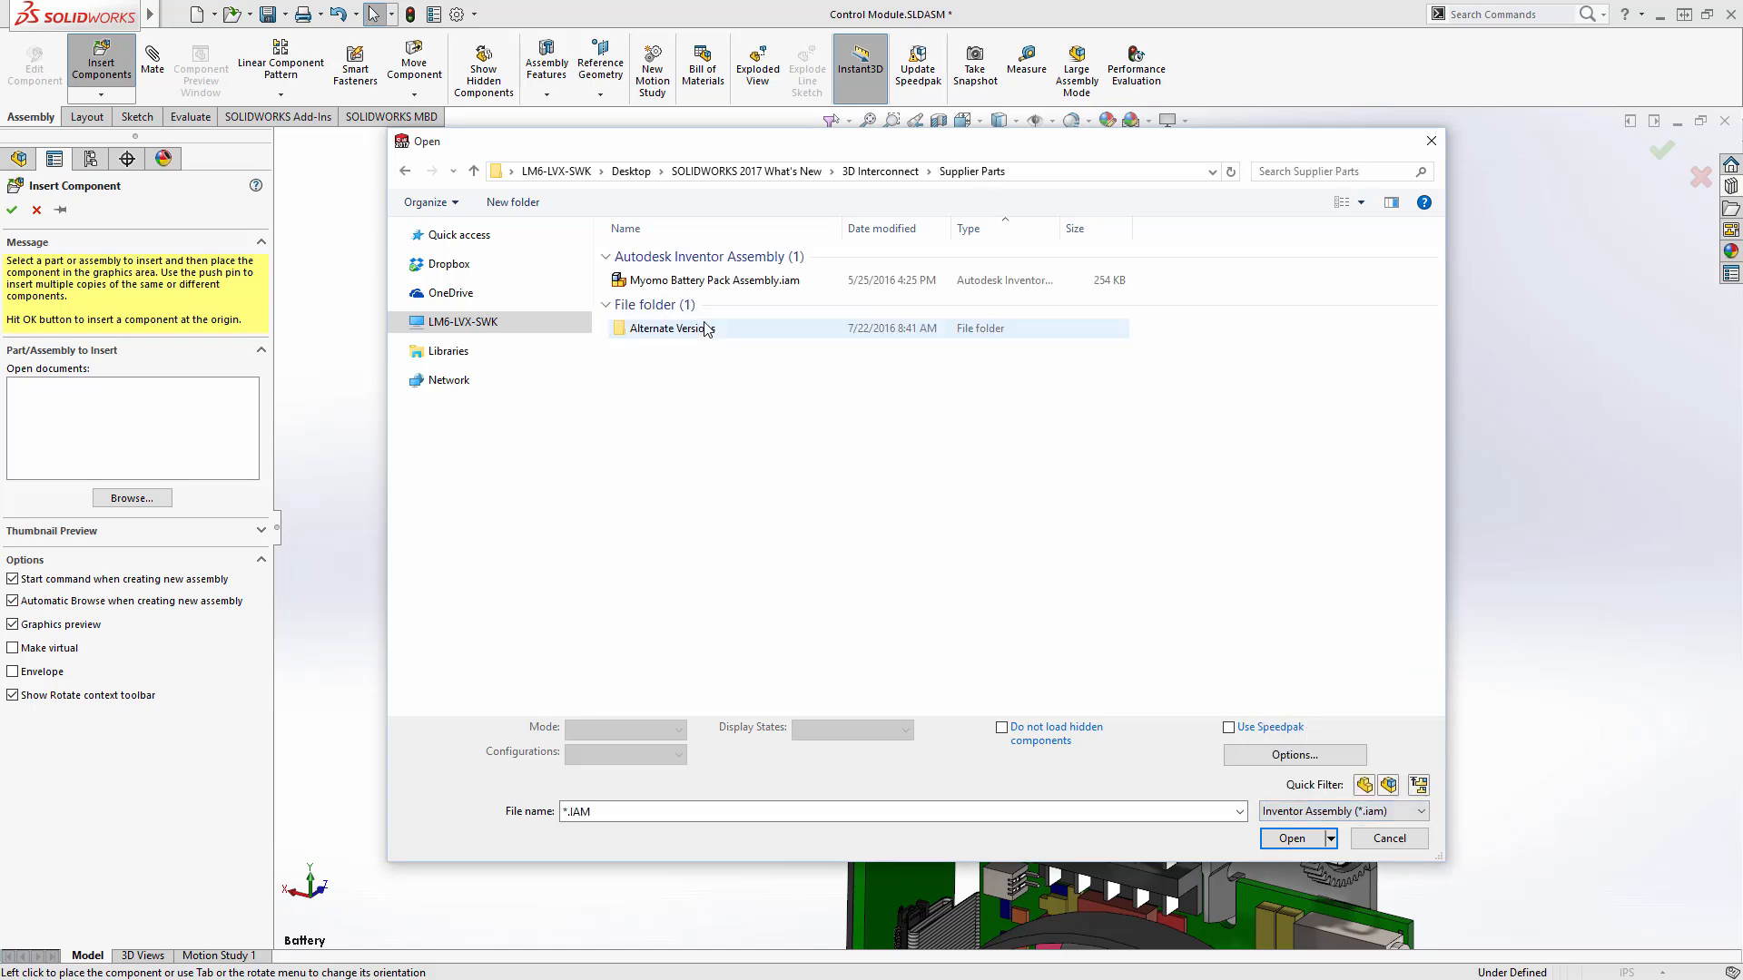
click(692, 283)
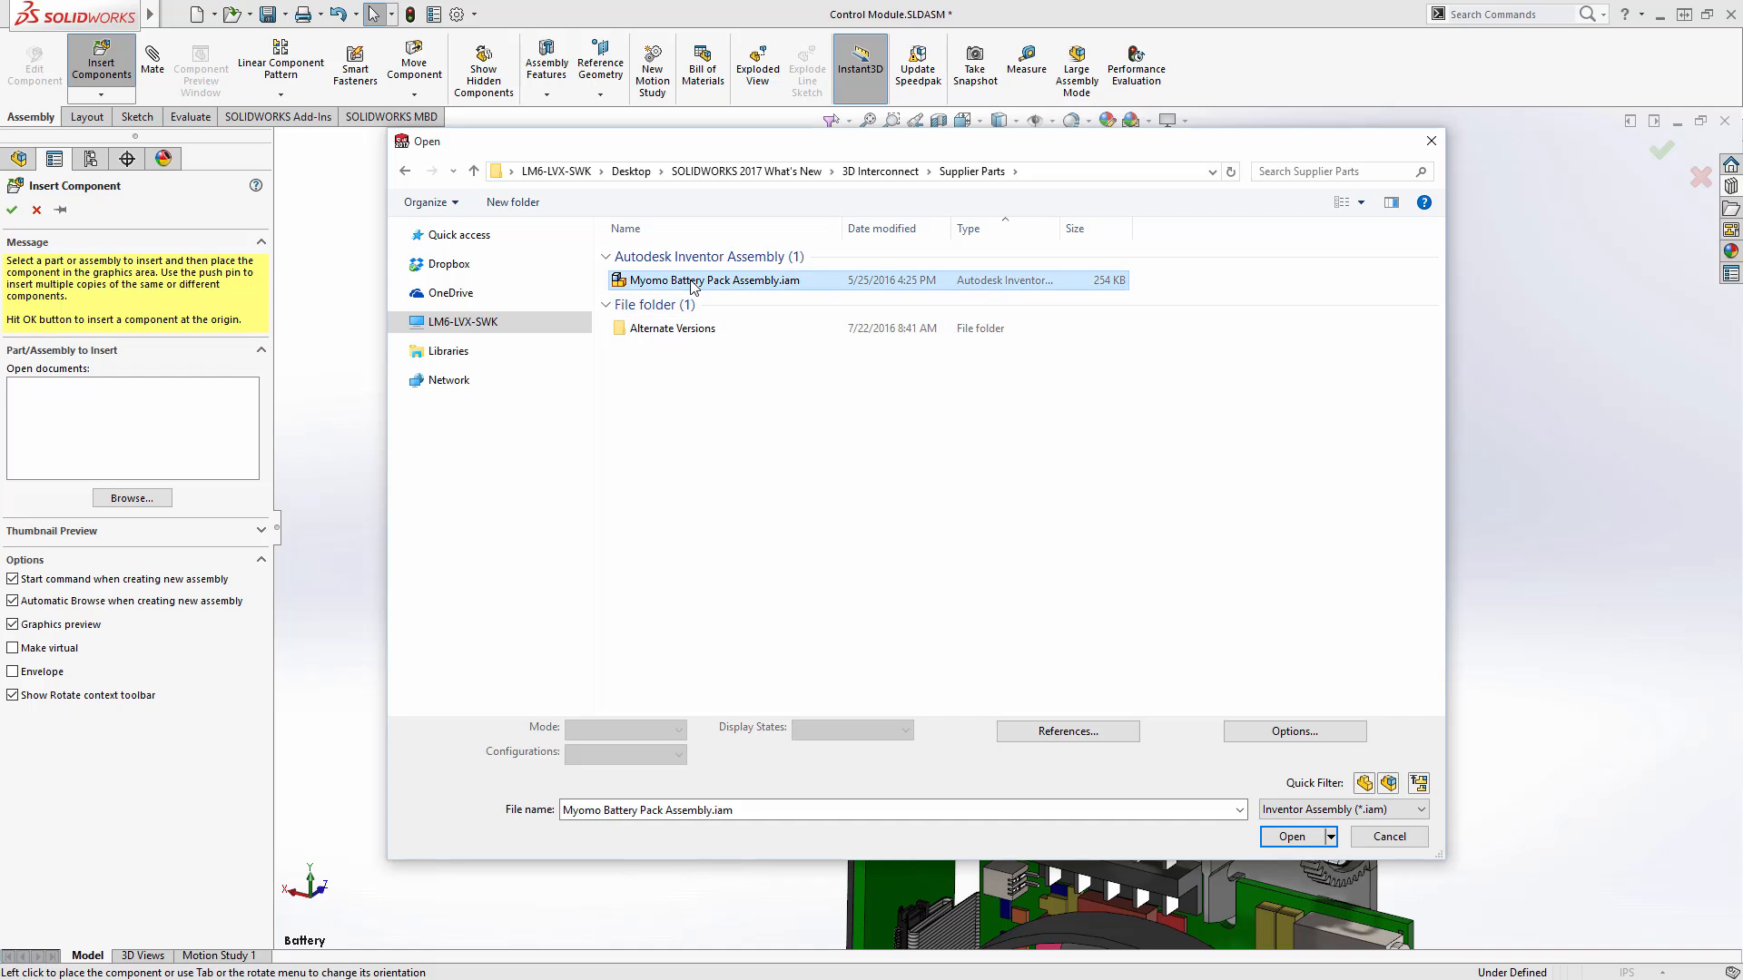
double_click(693, 283)
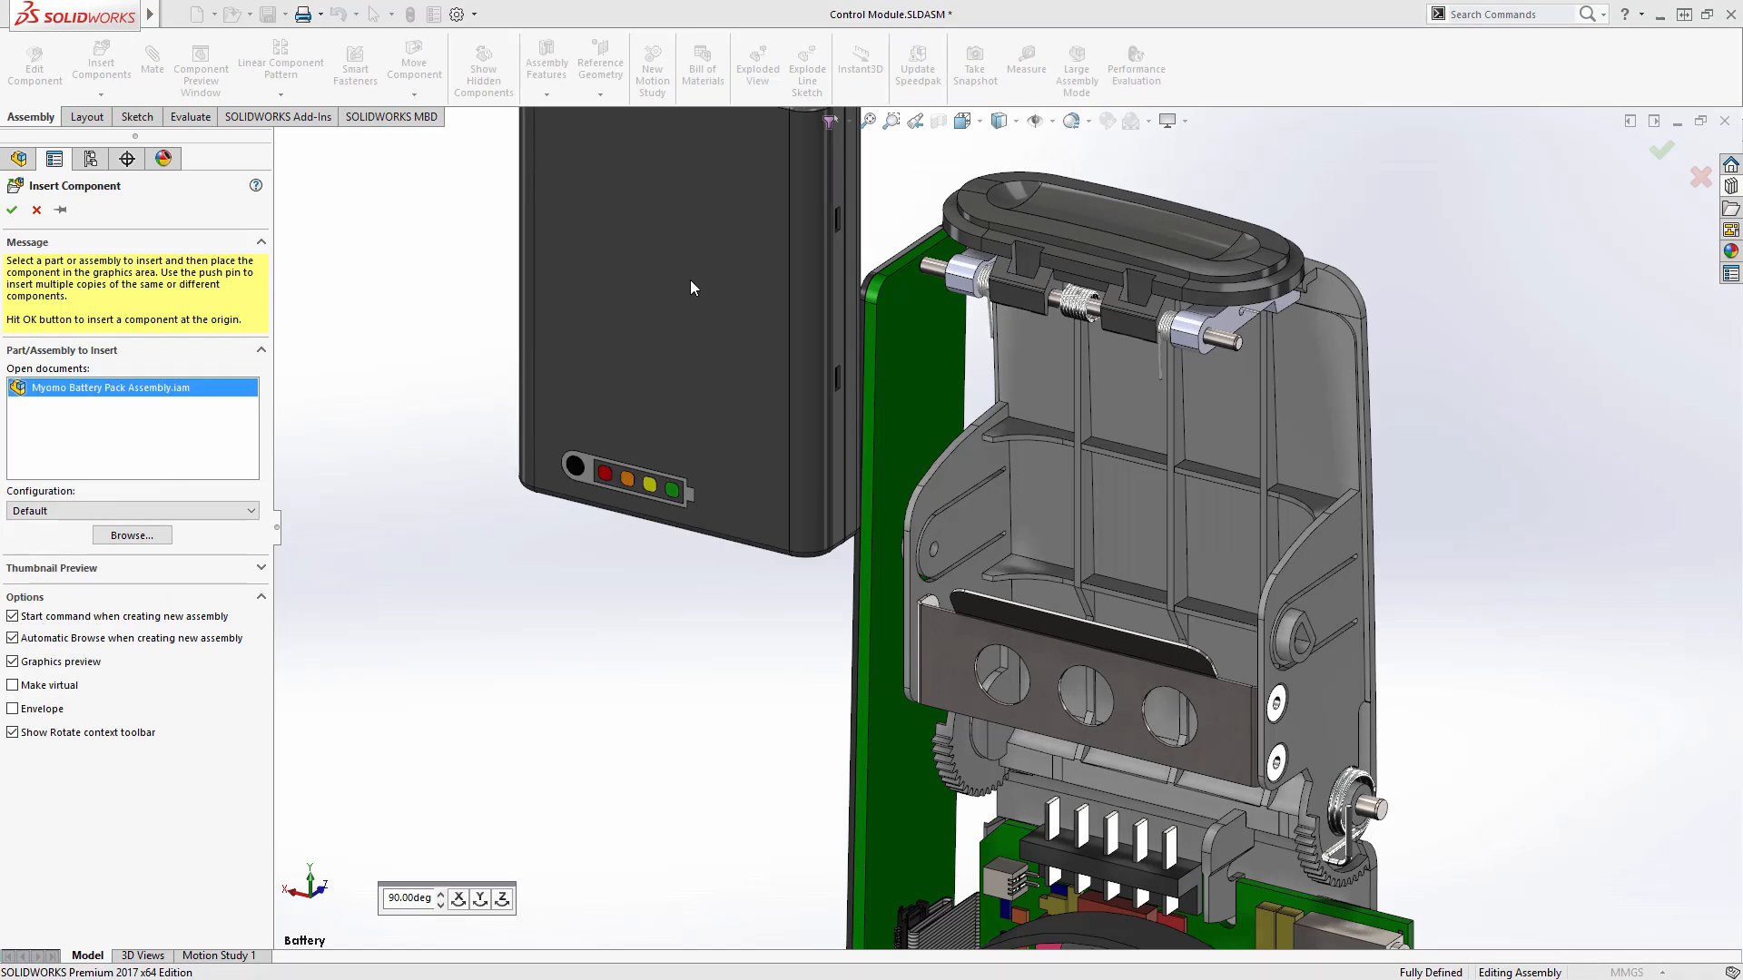
click(712, 488)
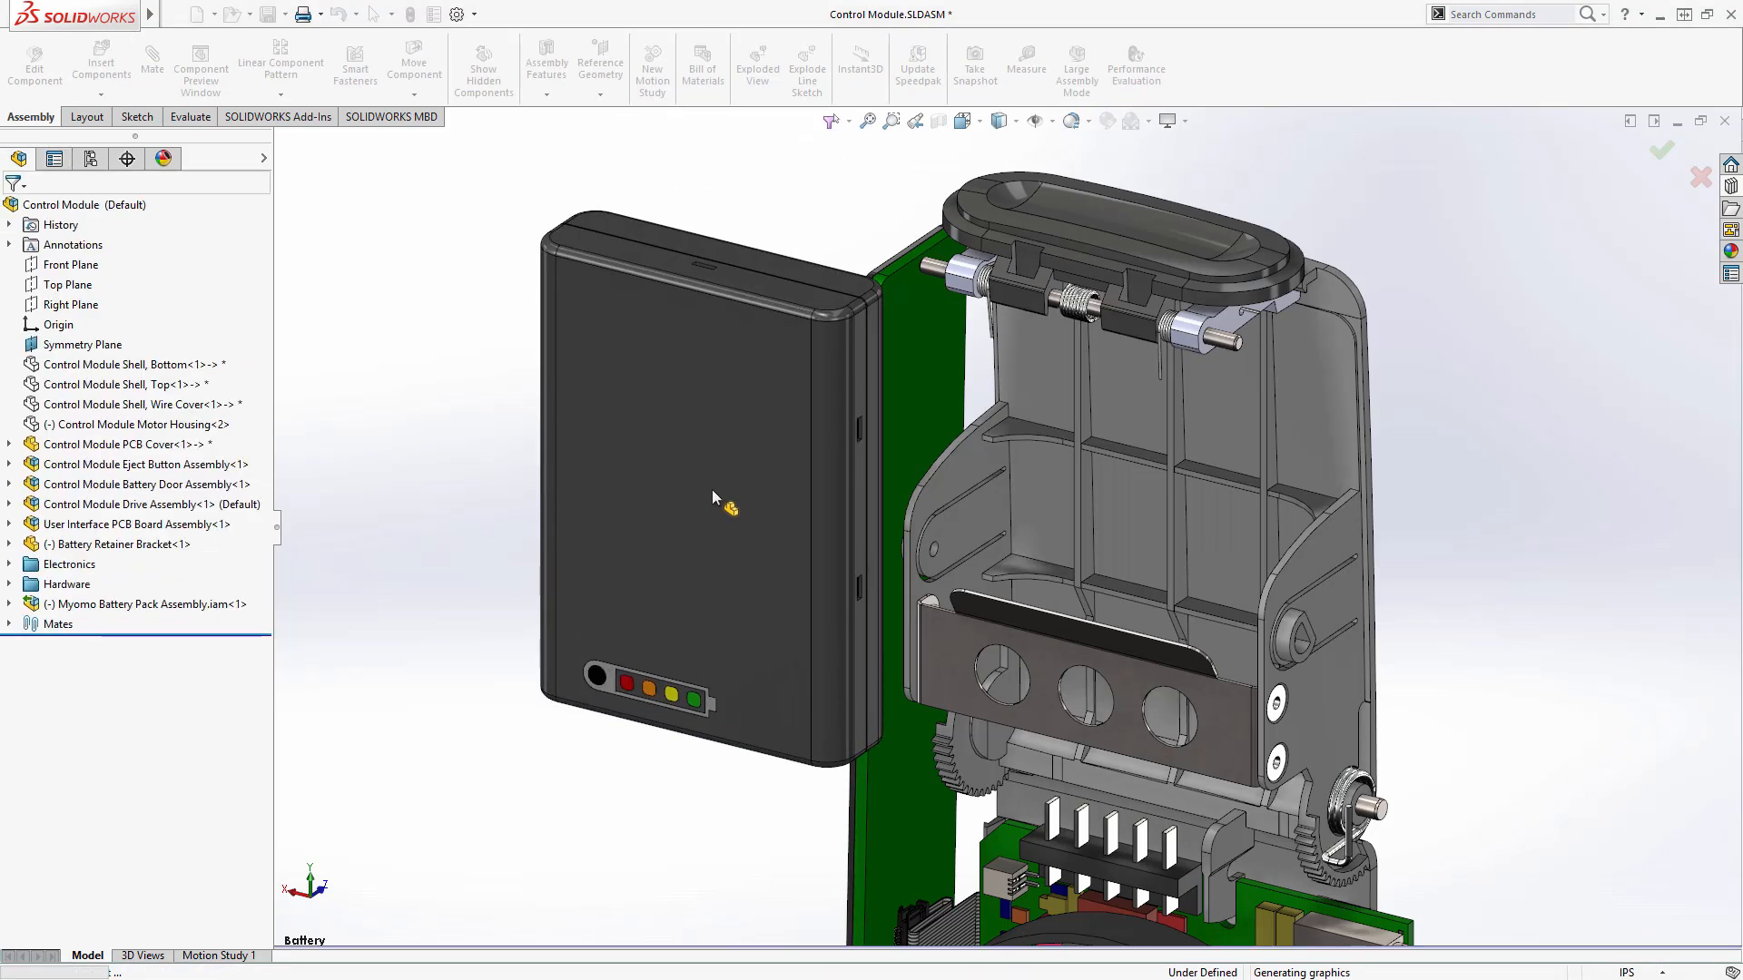
Make the battery pack's top cover transparent and mate the pack's Right Plane coincident with the control module's Symmetry Plane
click(716, 474)
click(791, 388)
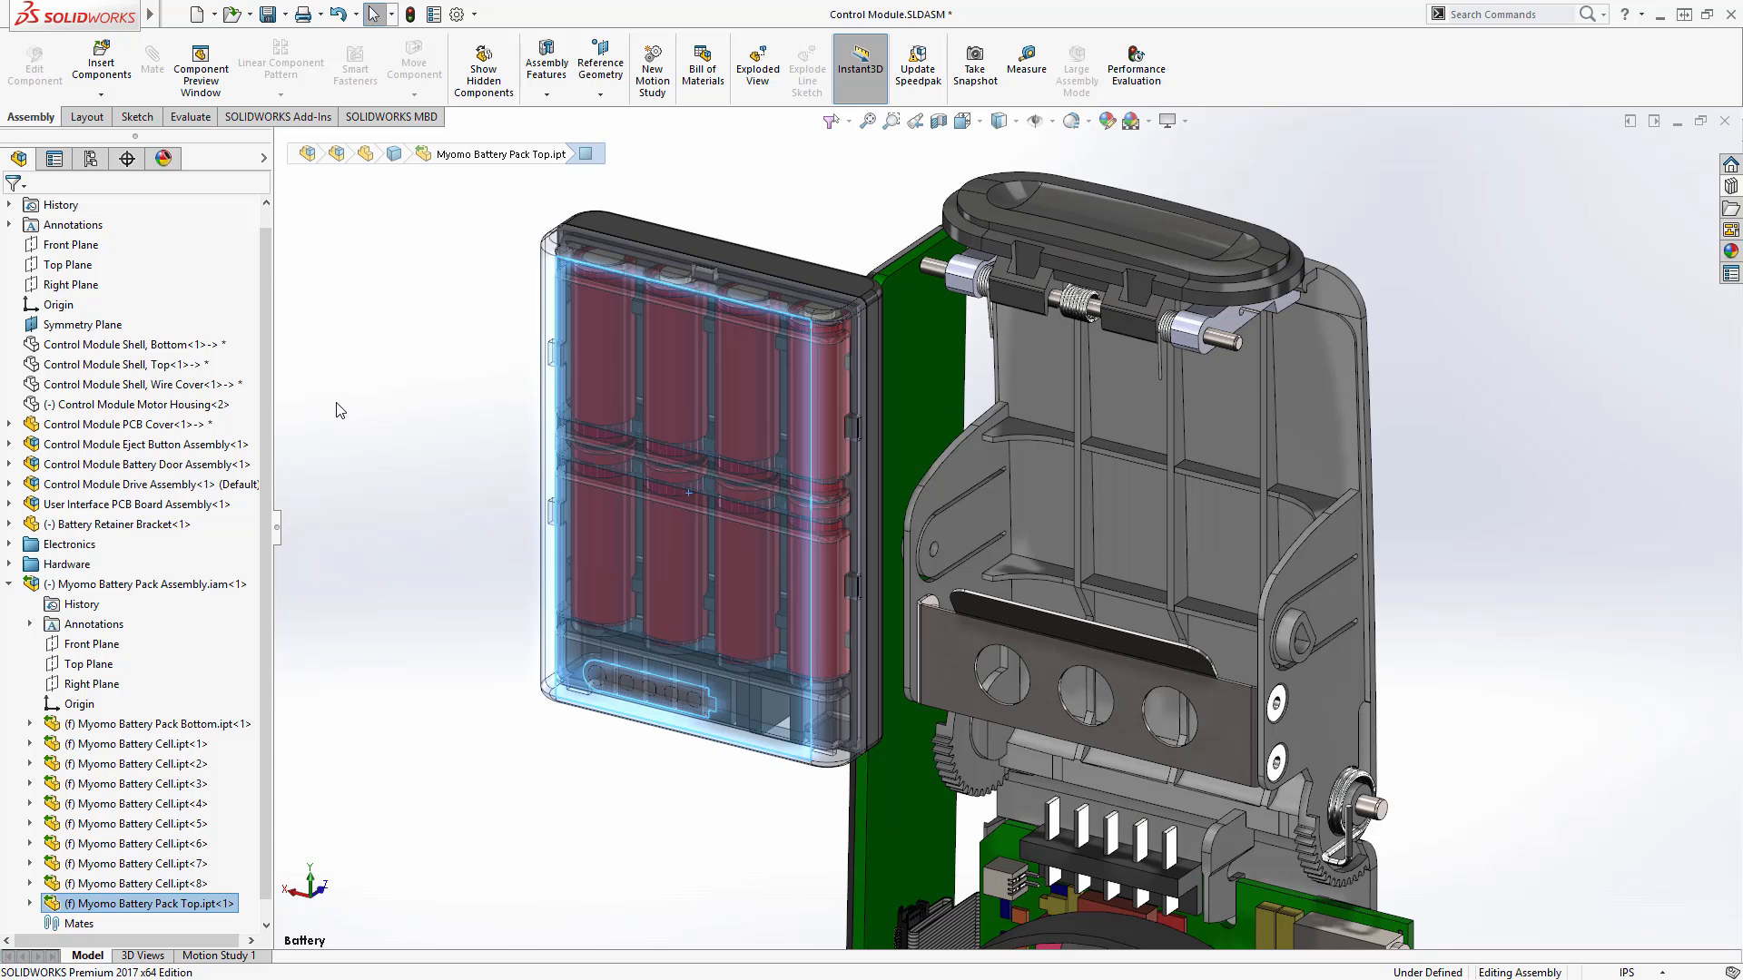
scroll(267, 427, down, 1)
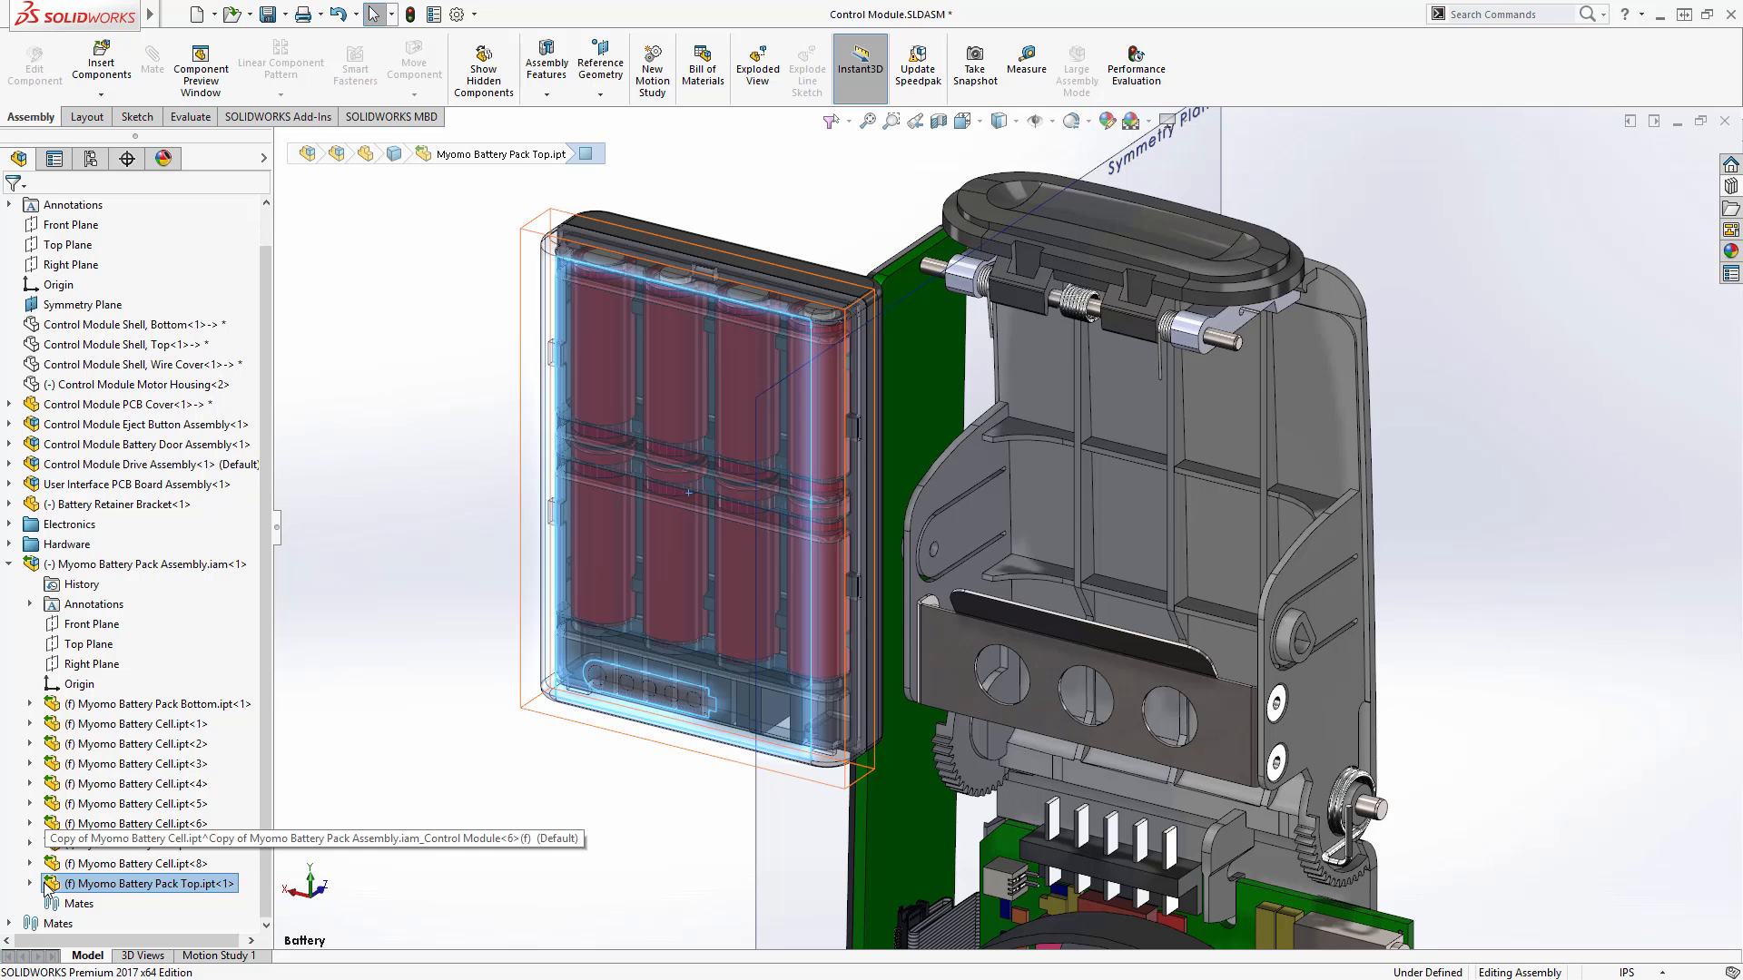
click(94, 664)
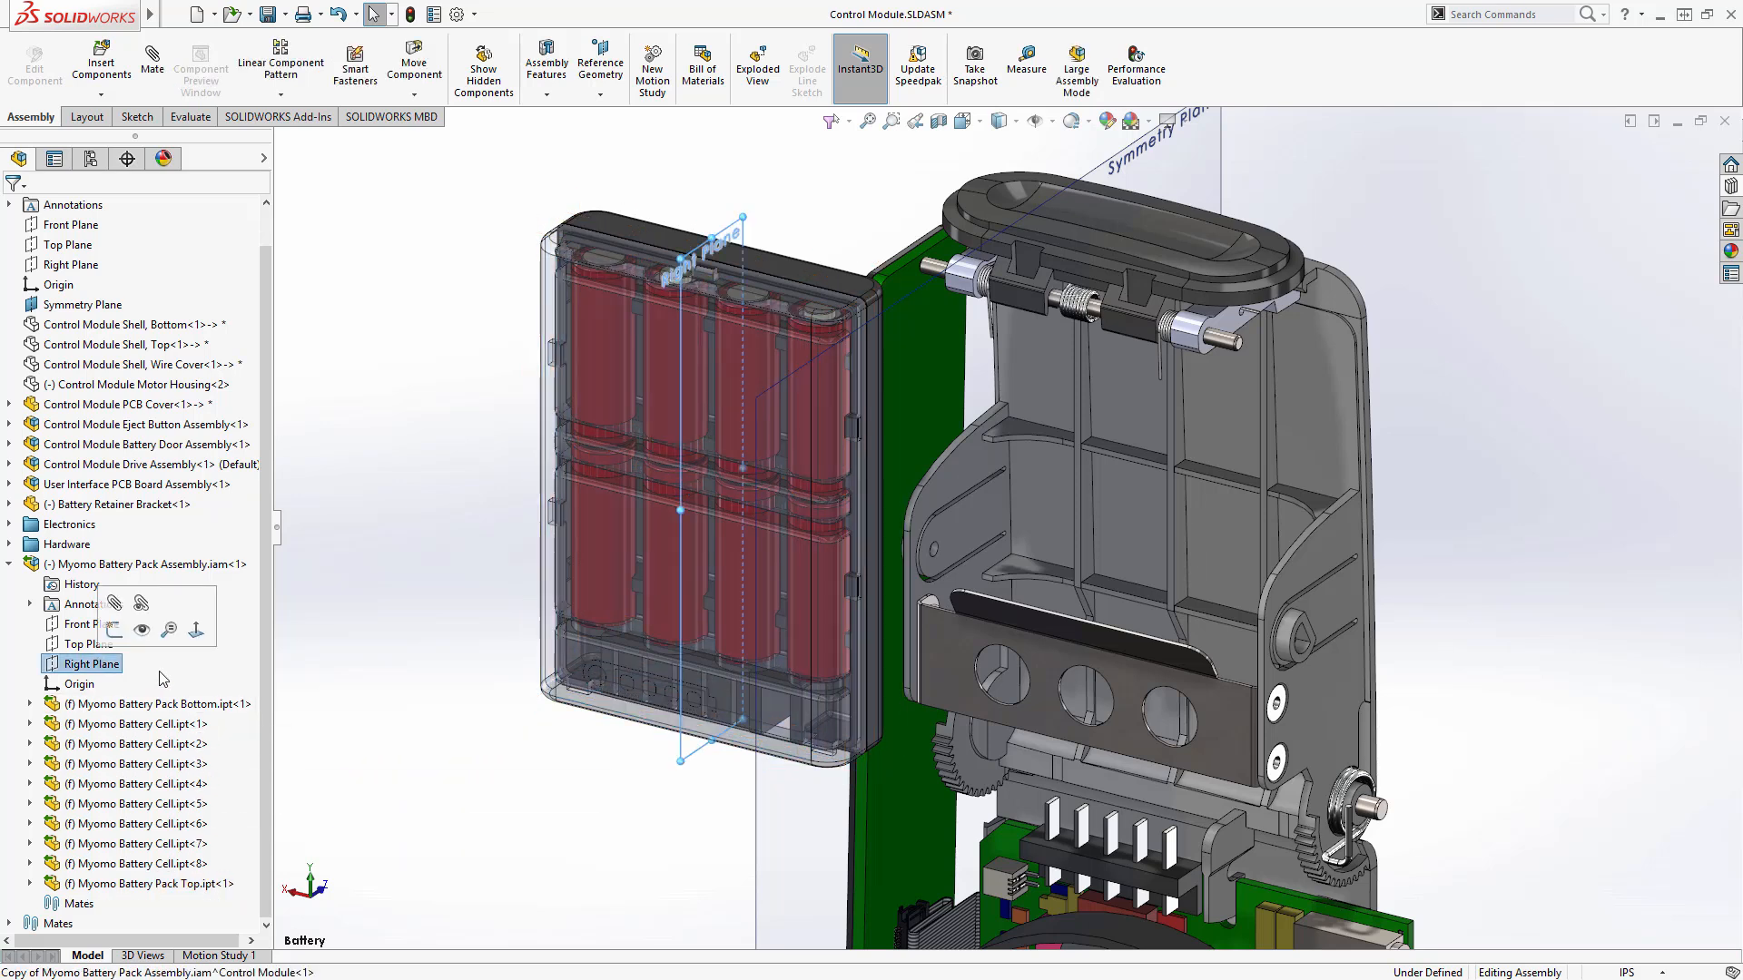
ctrl+click(755, 812)
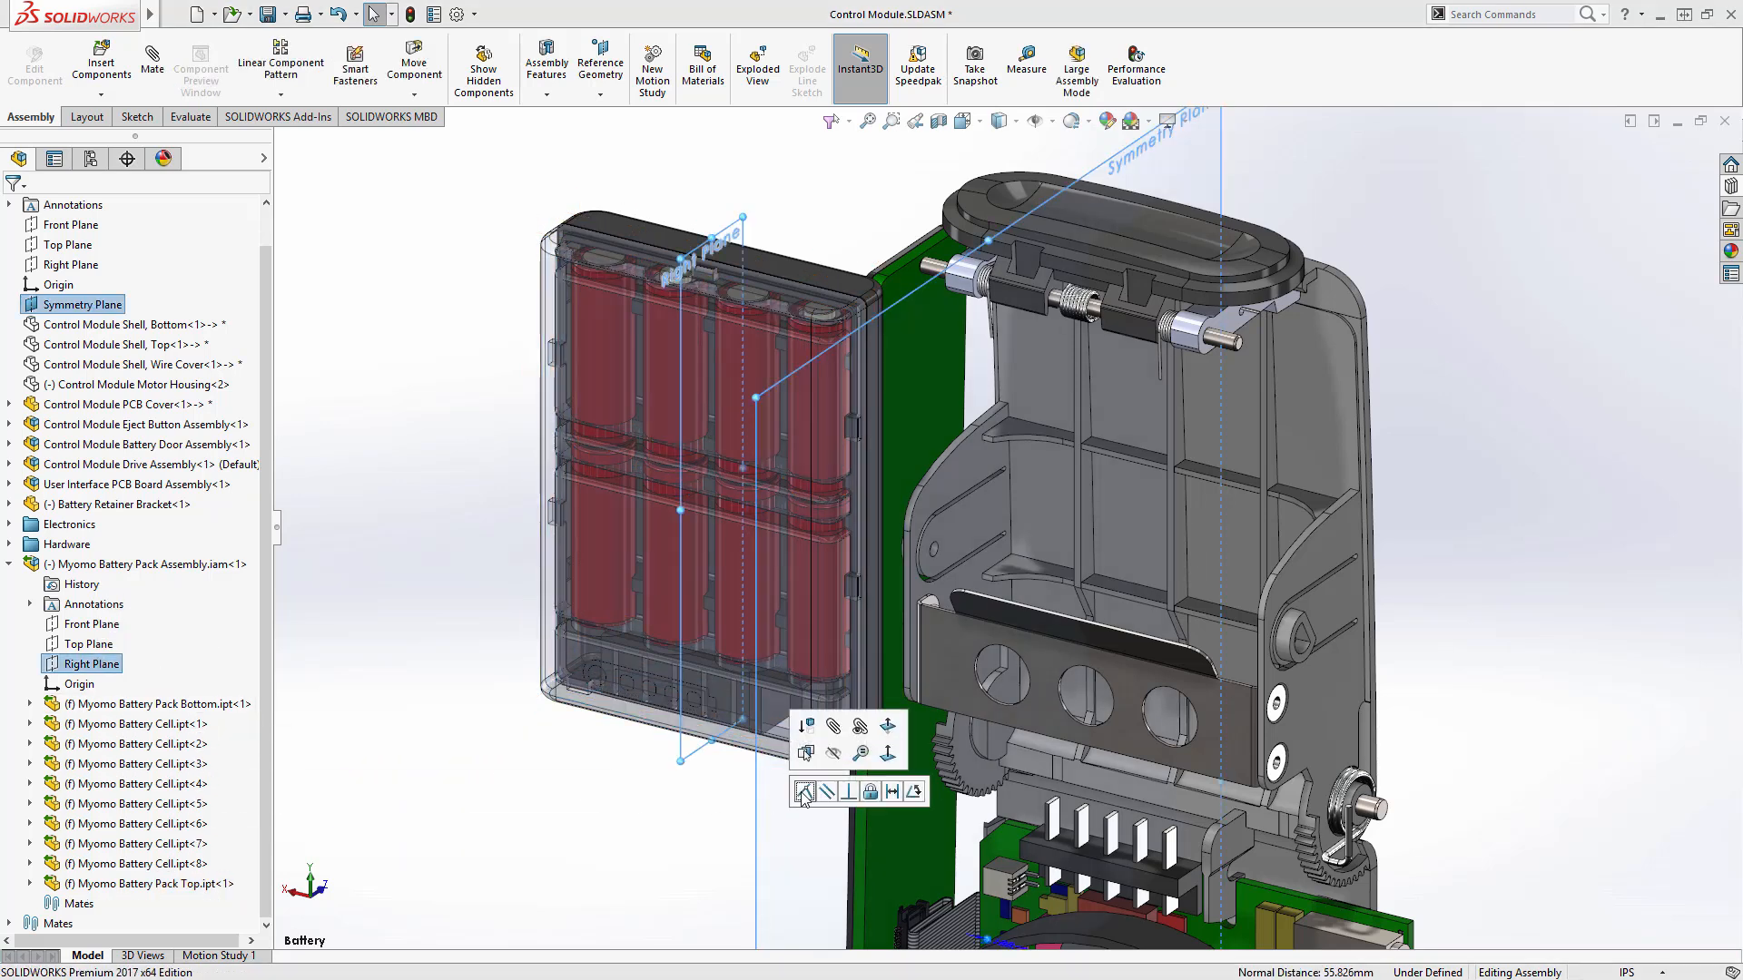
click(803, 793)
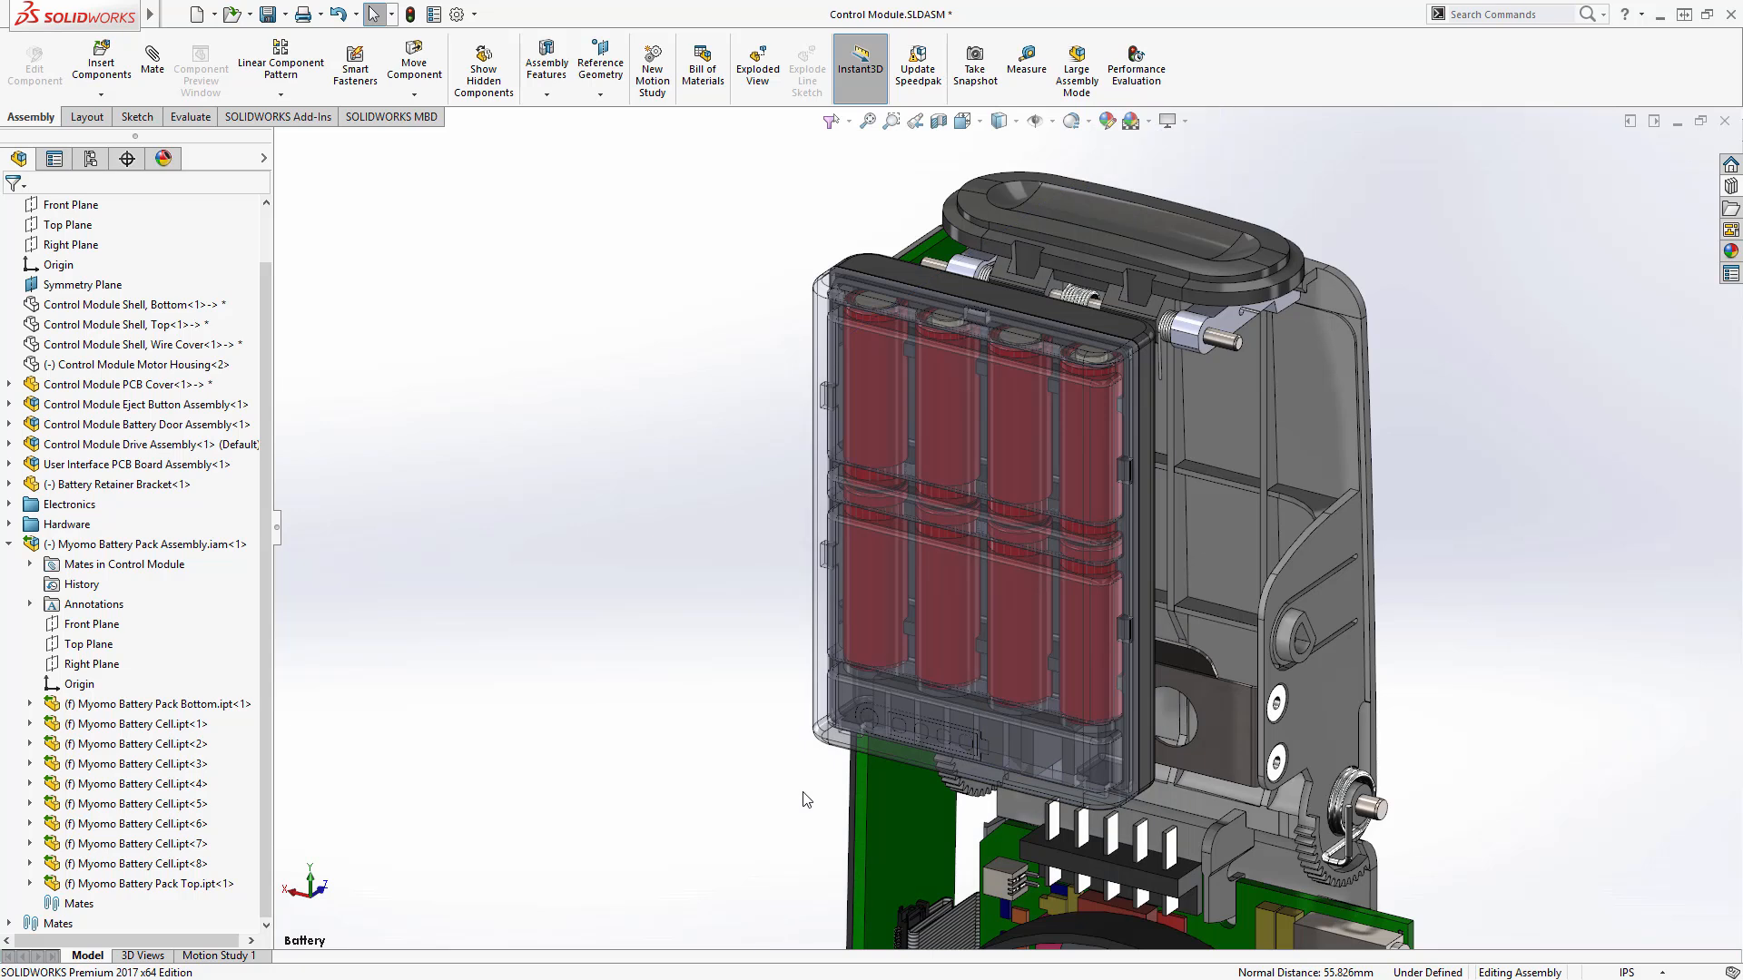
Mate the hidden back face of Myomo Battery Pack Bottom coincident with the flat face of the battery door
key(g)
drag(1487, 479, 710, 895)
key(Escape)
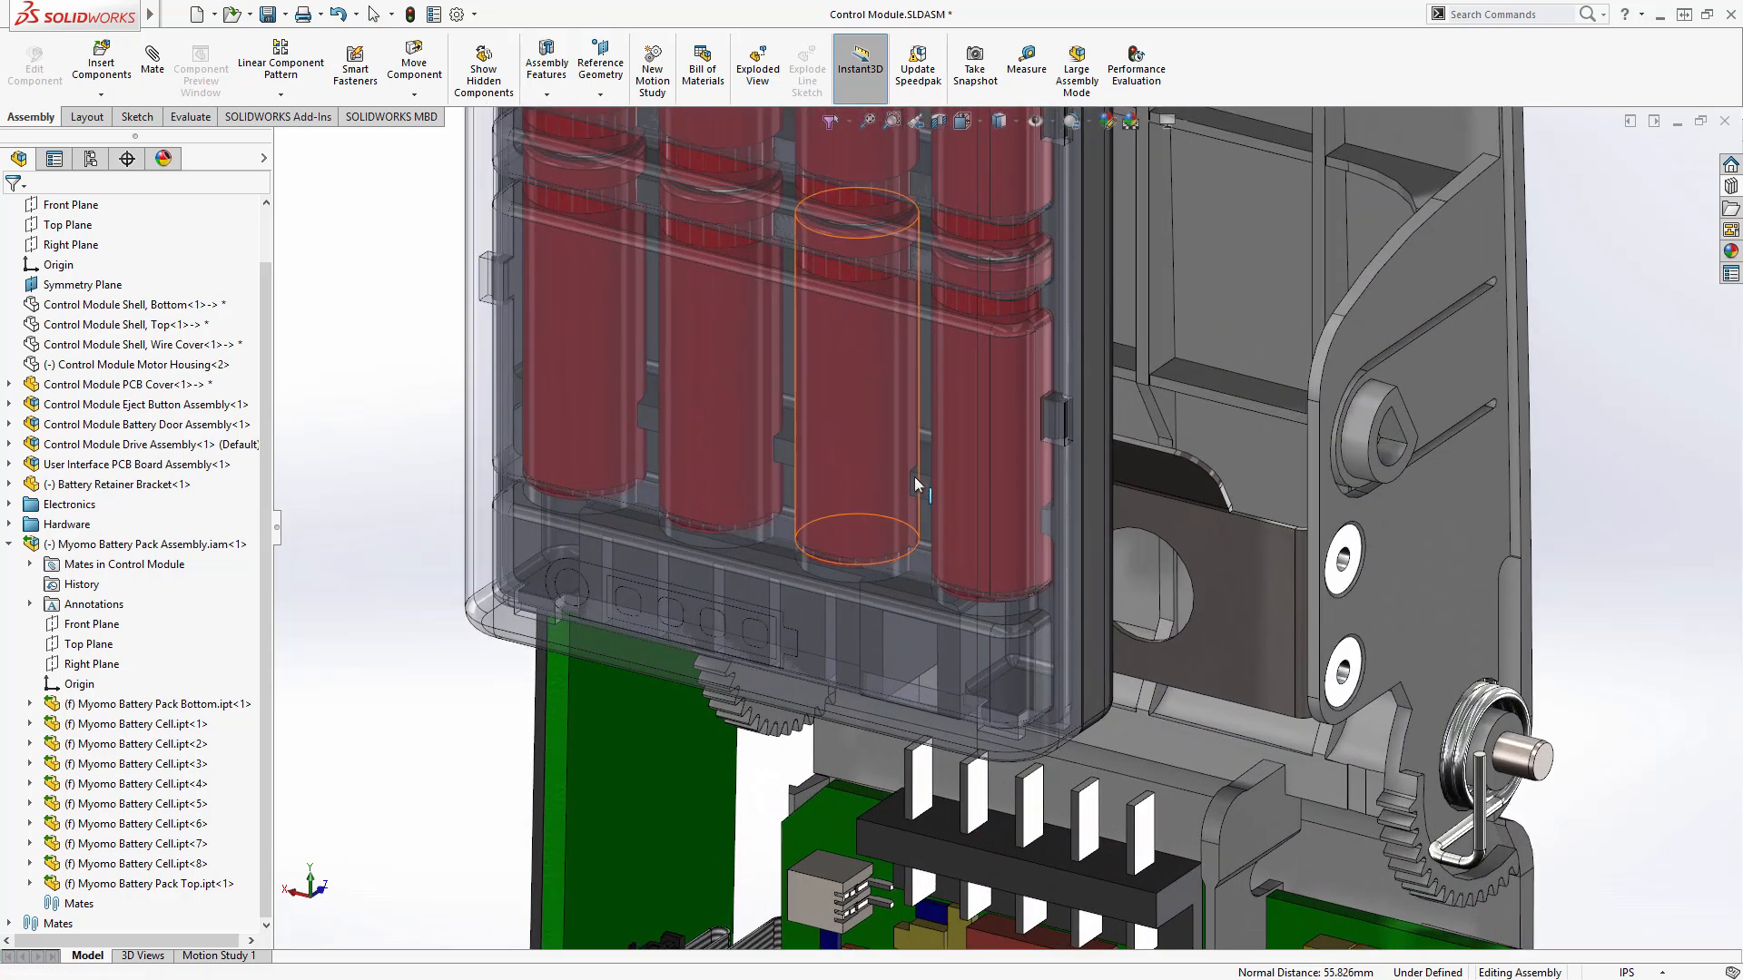
click(928, 418)
click(993, 346)
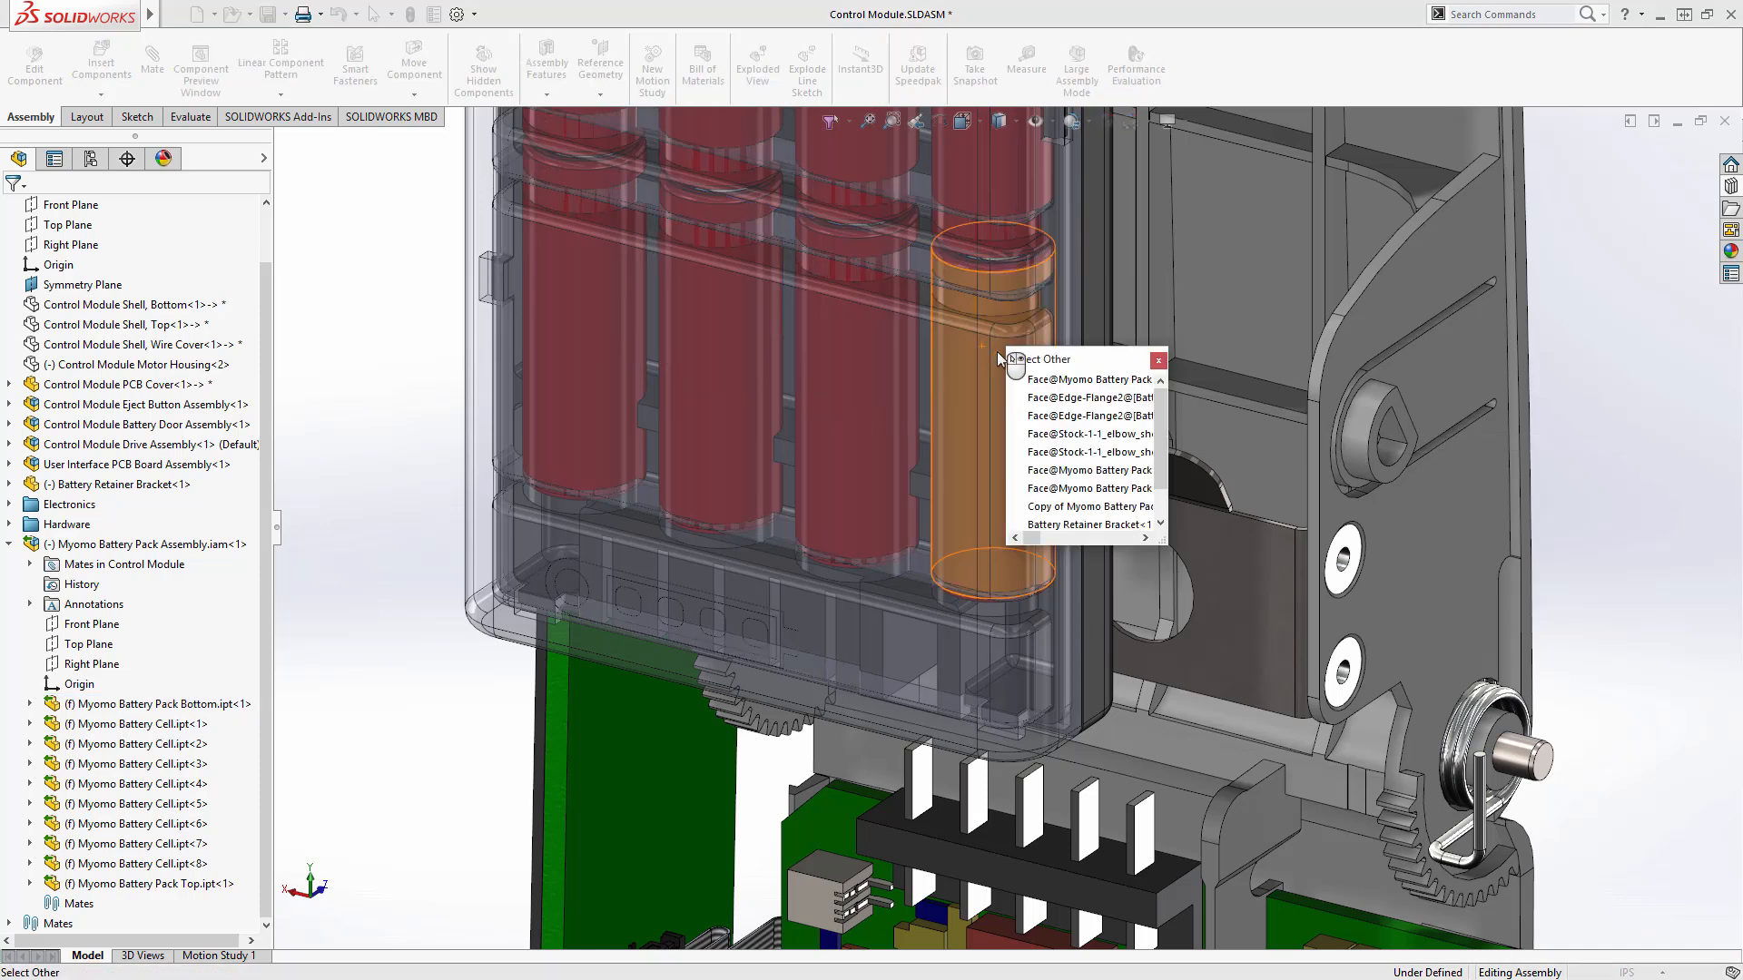
click(1088, 361)
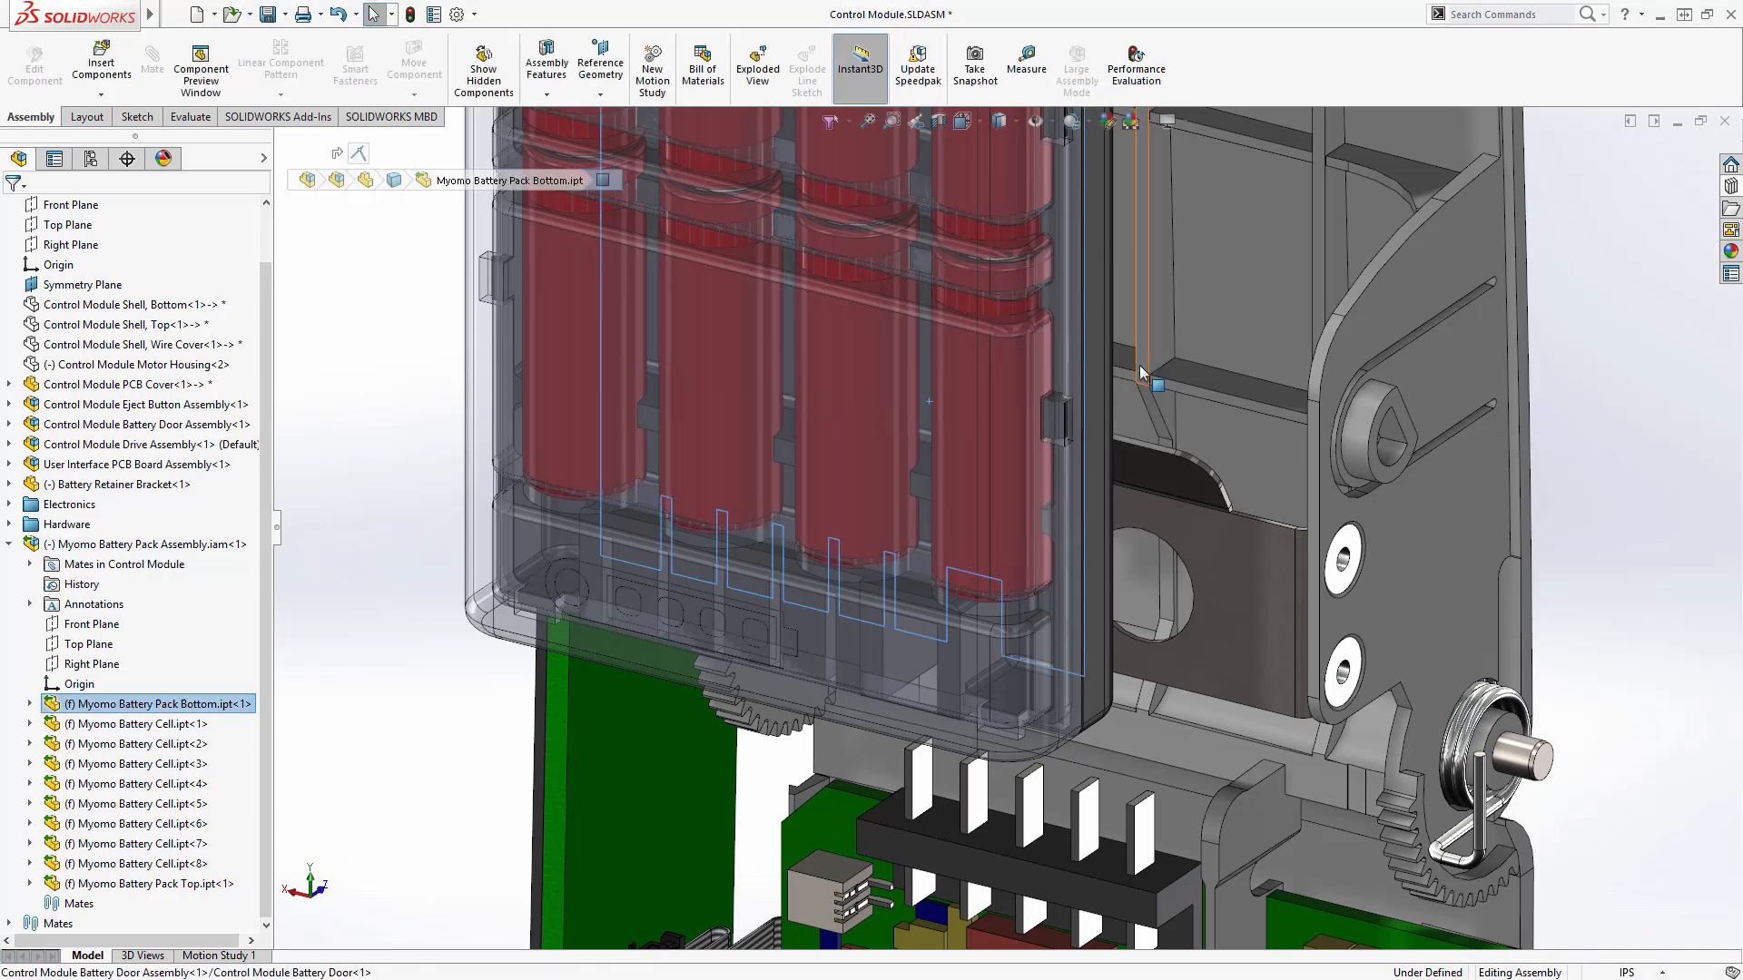
click(1191, 351)
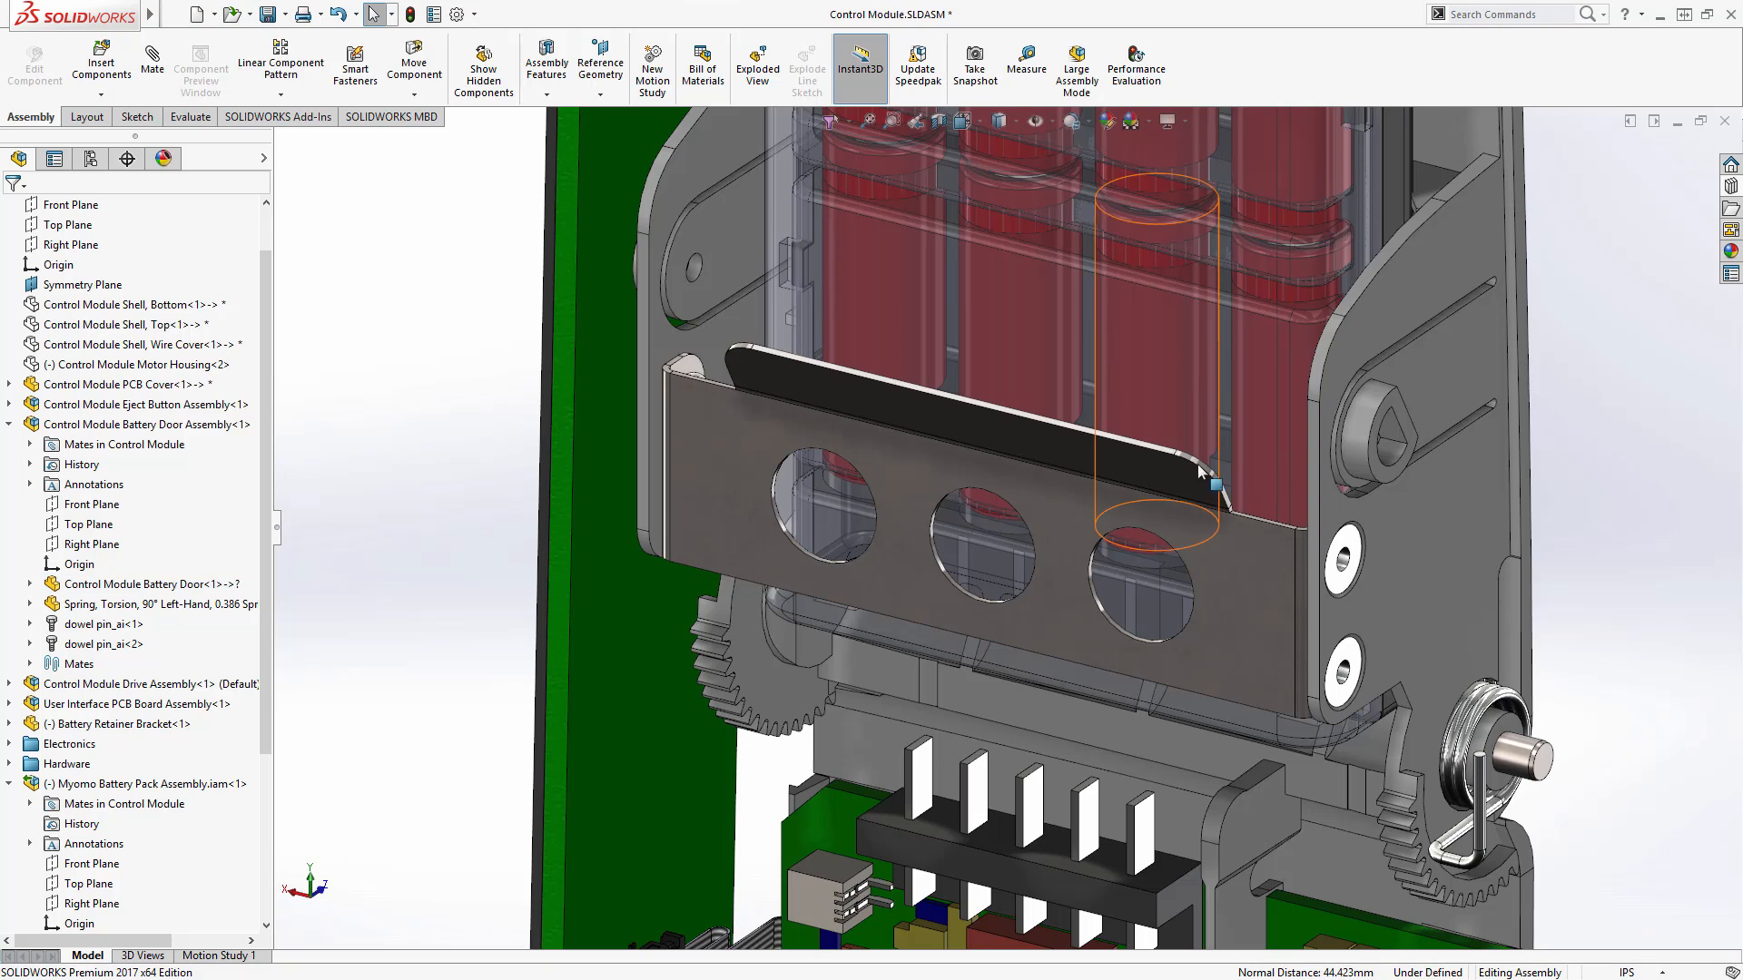
Add a tangent mate between the hidden lower face of Myomo Battery Pack Bottom and the battery door's rounded support face
click(1185, 604)
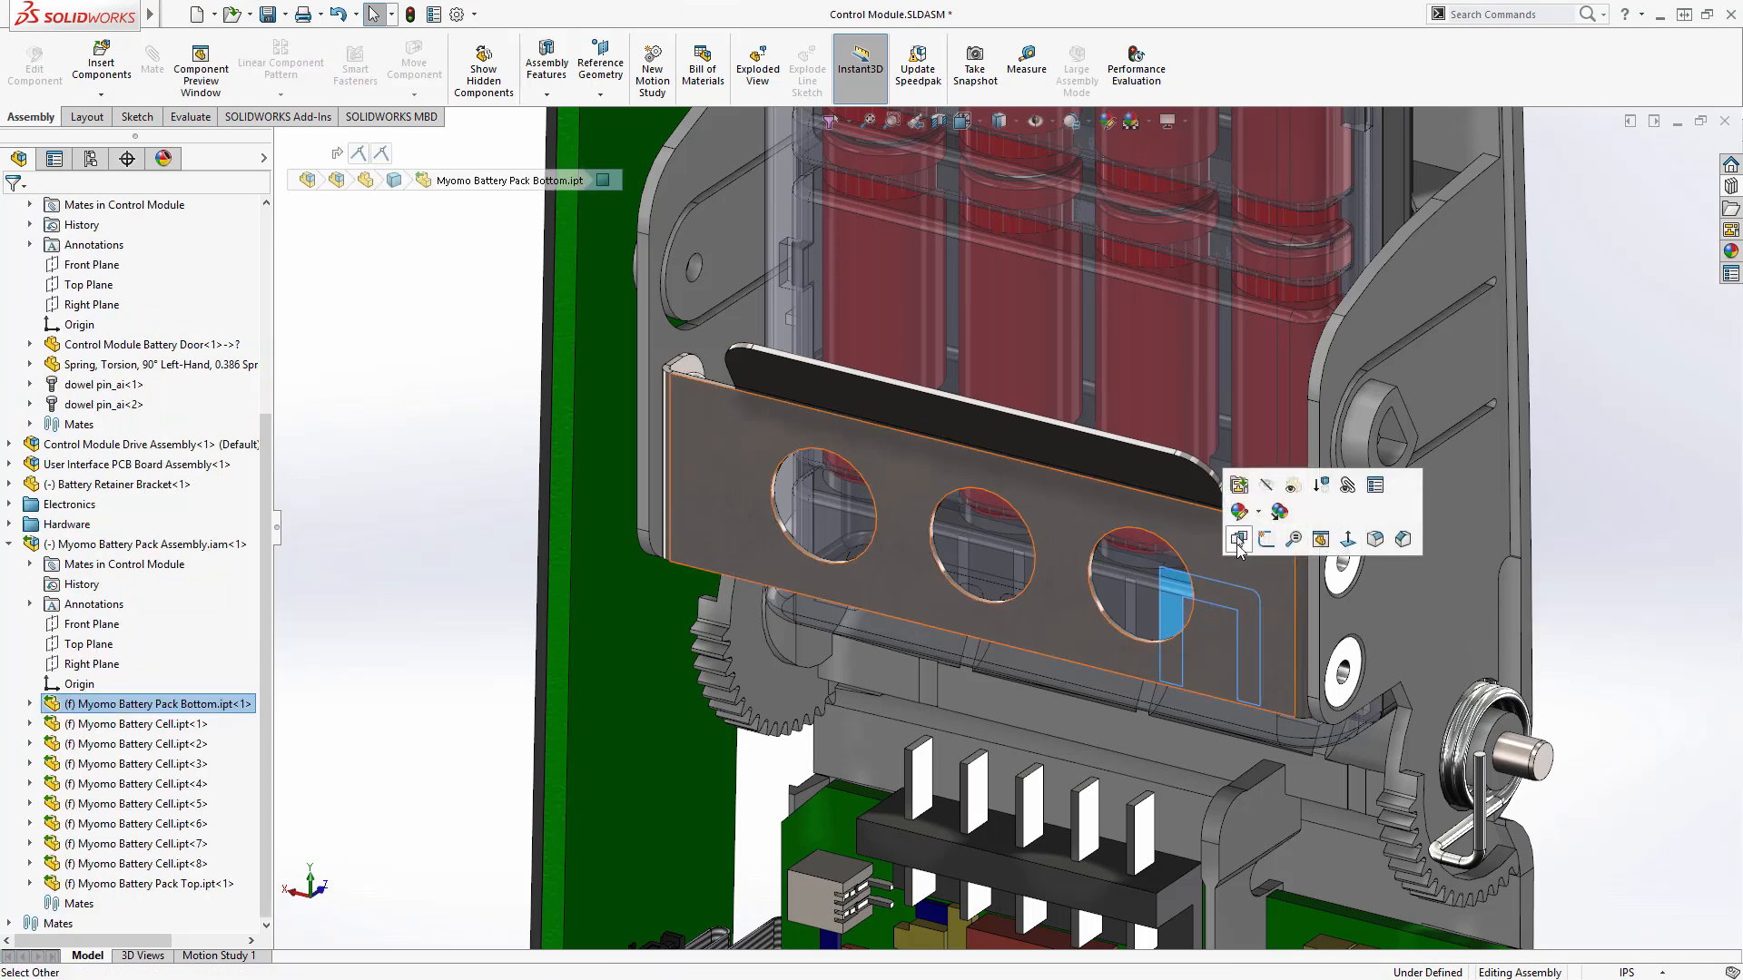
click(1233, 543)
right_click(1211, 593)
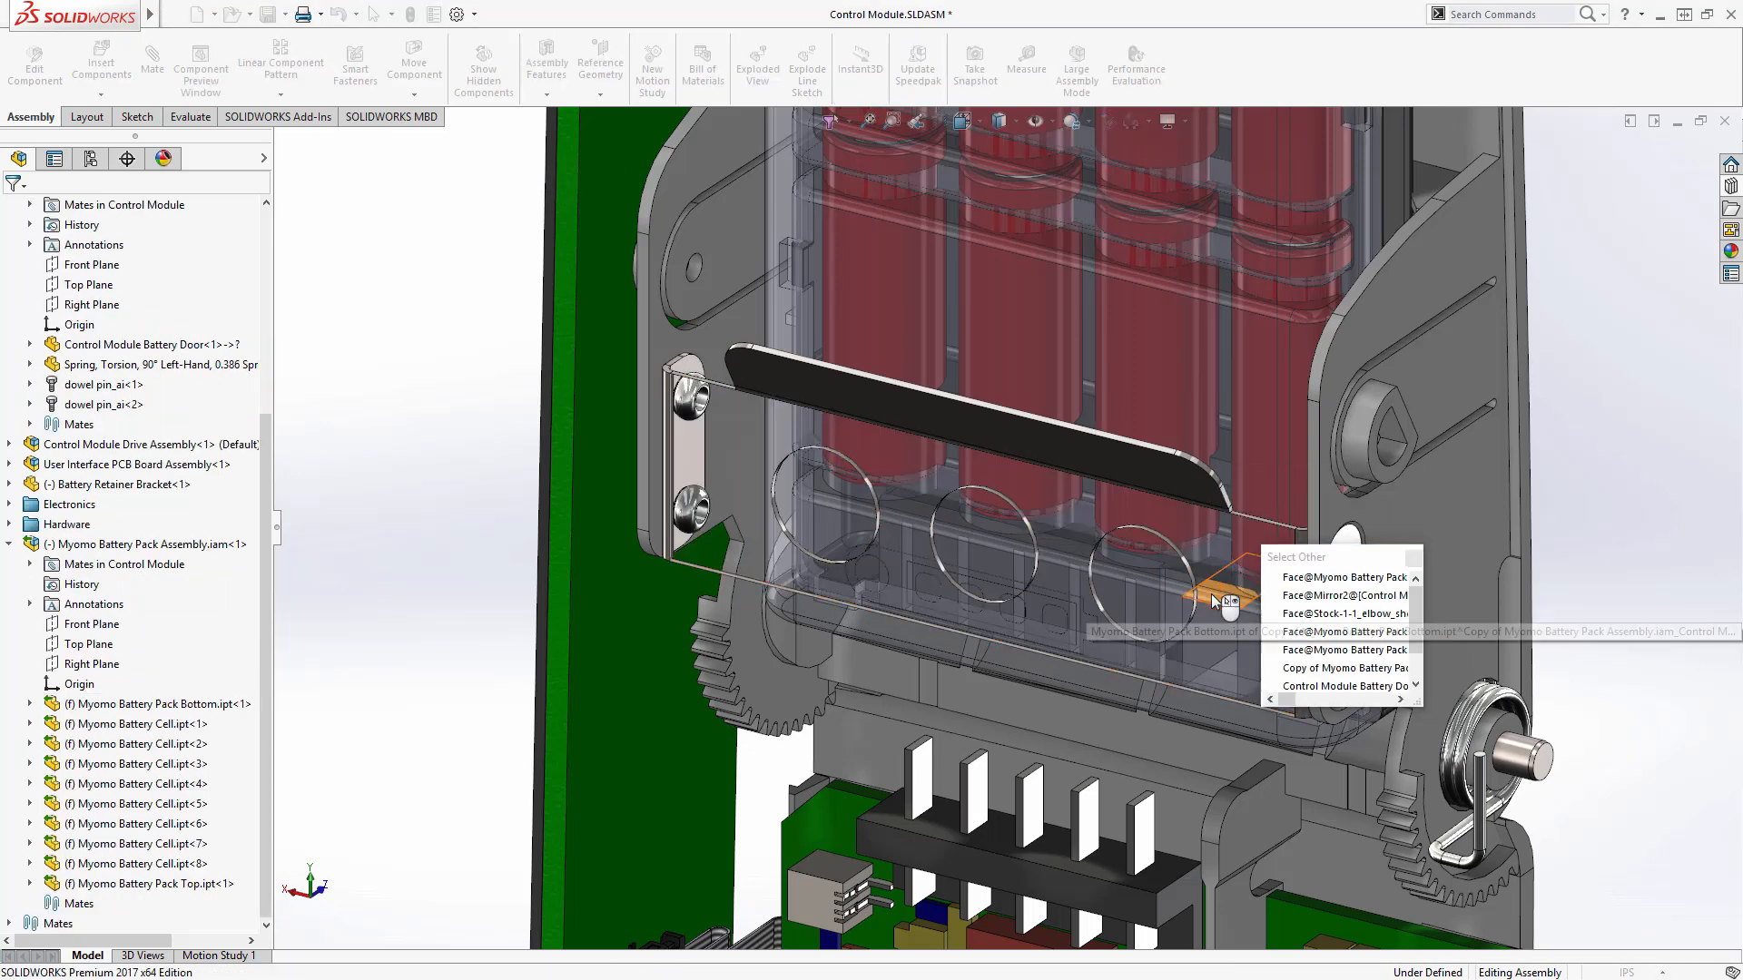
click(1211, 596)
click(1228, 794)
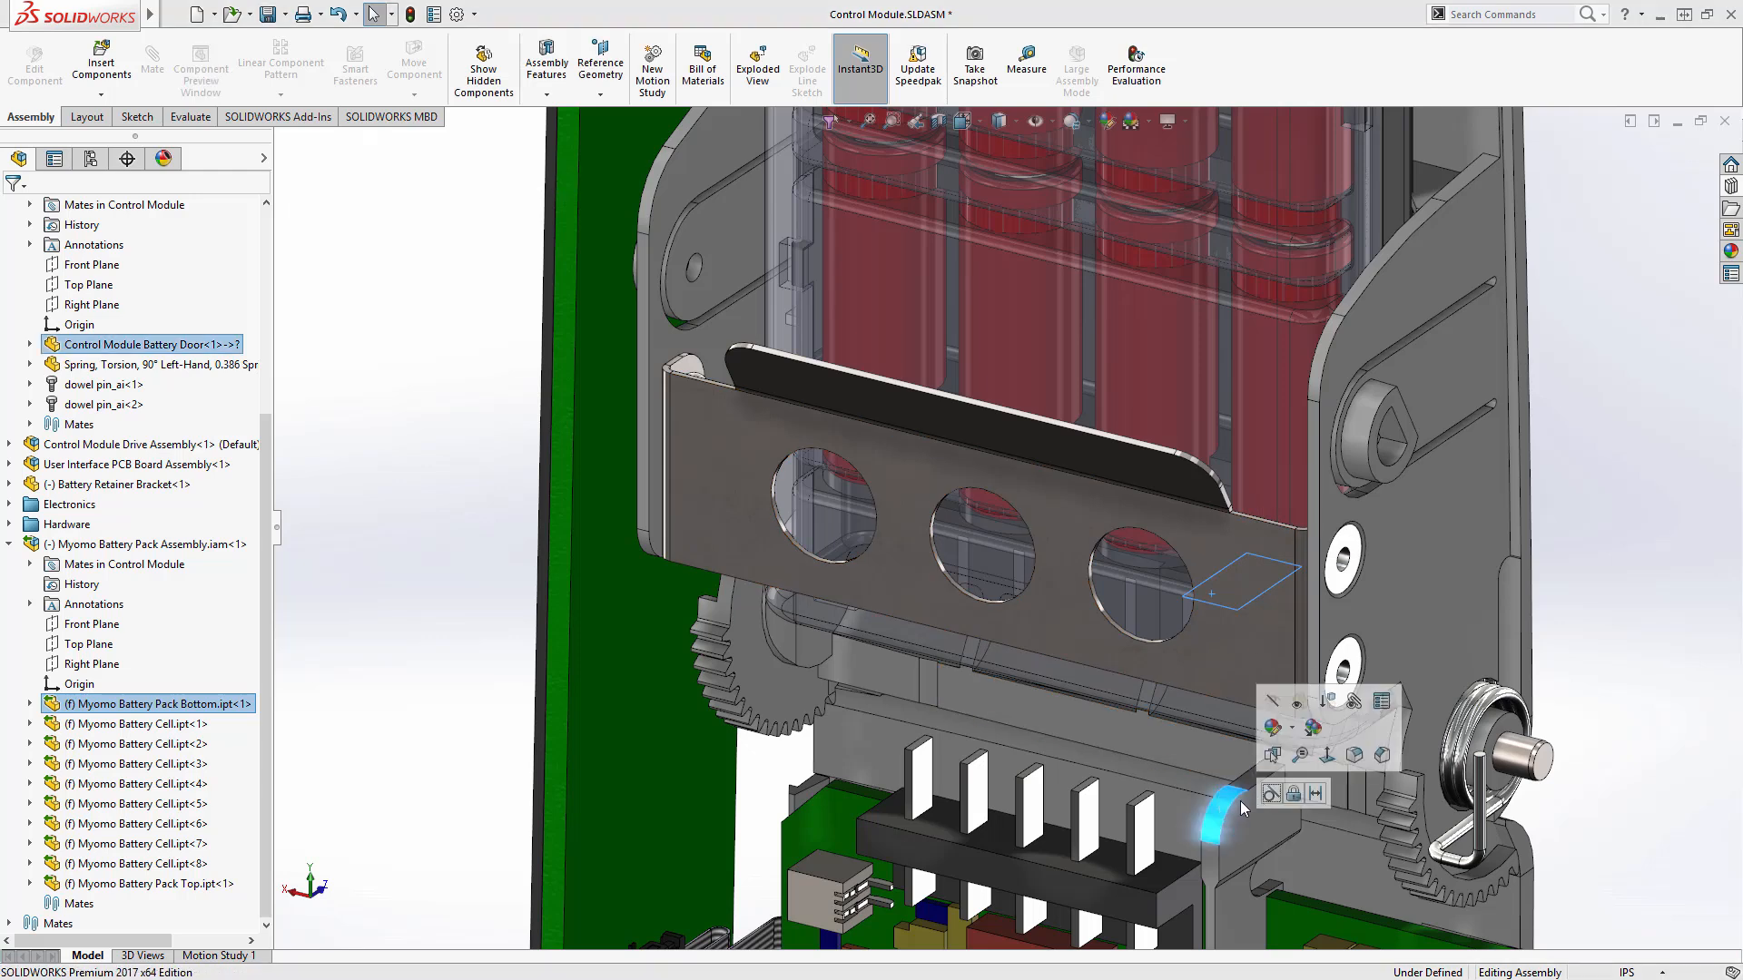
click(1270, 795)
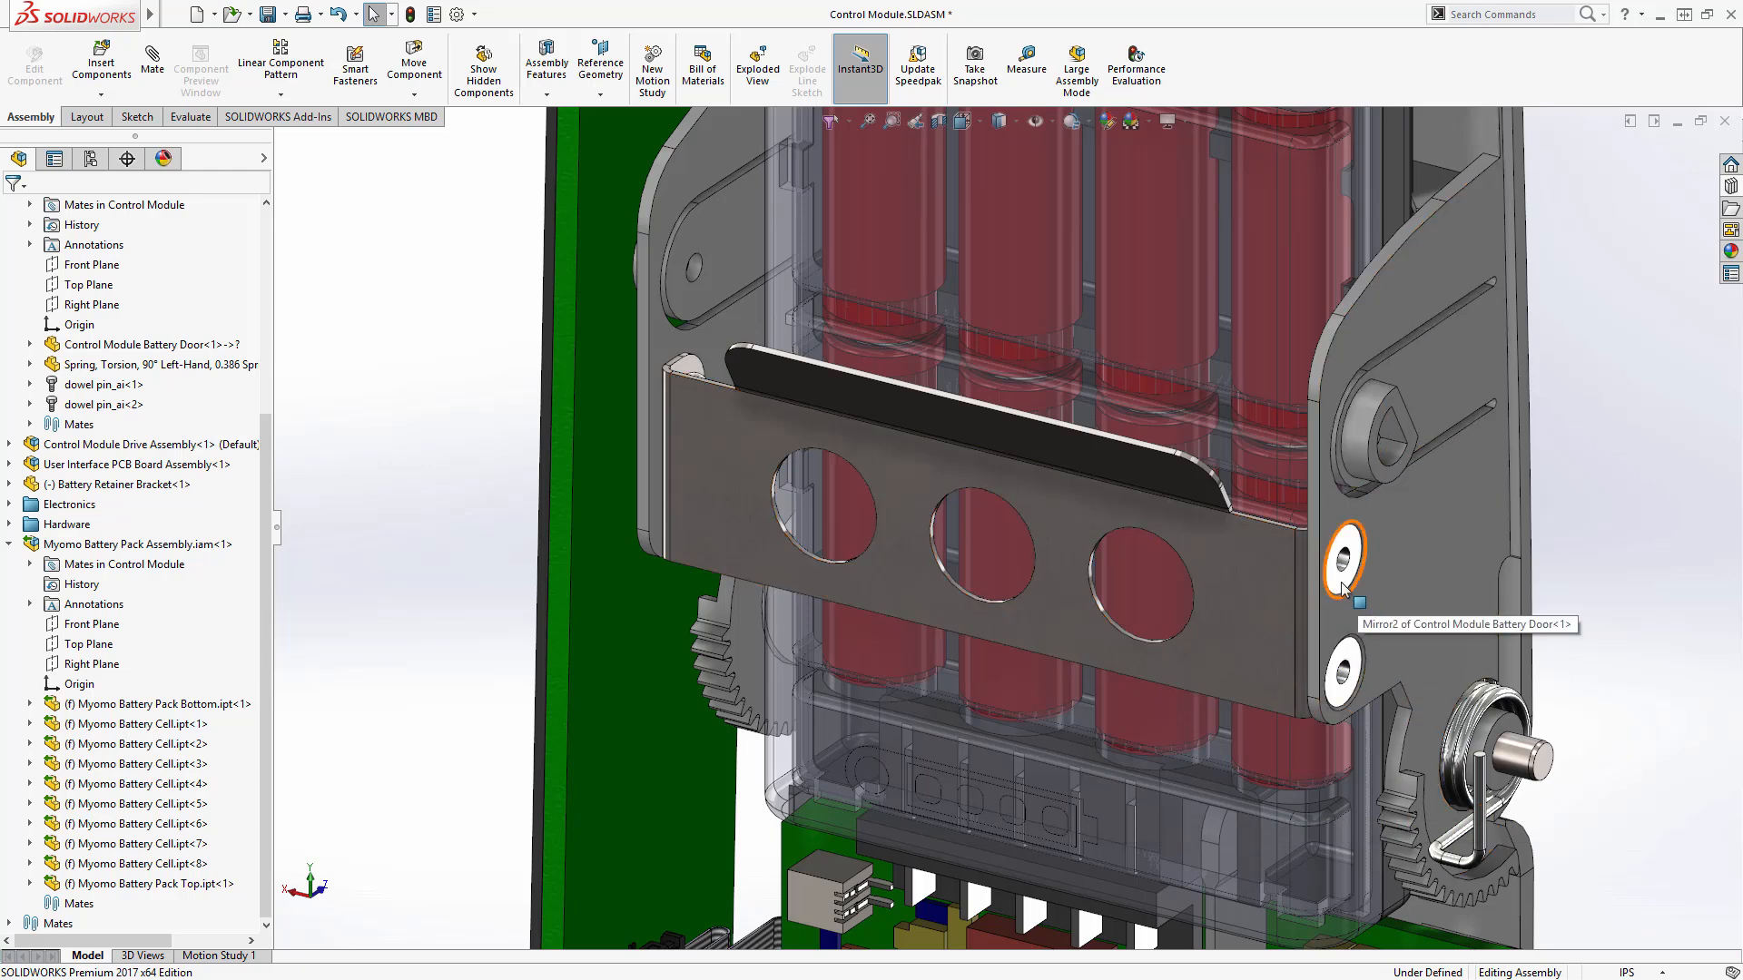
Mate the inner face of the Battery Retainer Bracket's front flange coincident with the battery pack's front face
right_click(1231, 564)
click(1256, 550)
click(1253, 553)
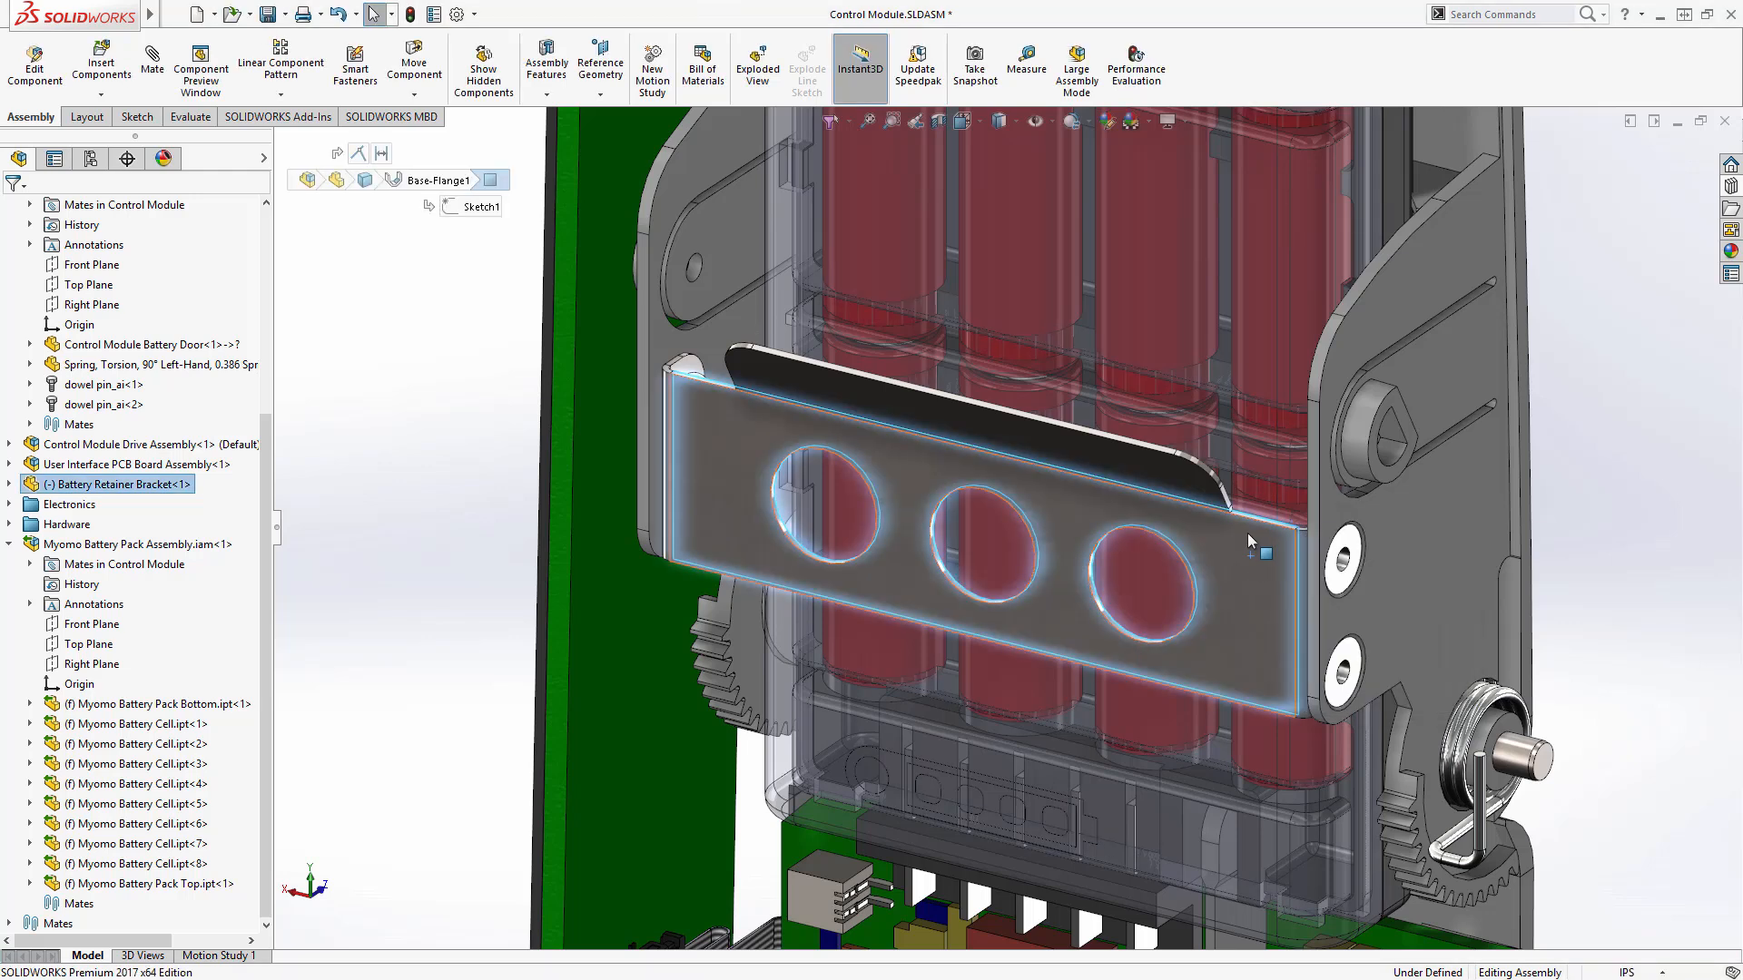
ctrl+click(1250, 488)
click(1300, 468)
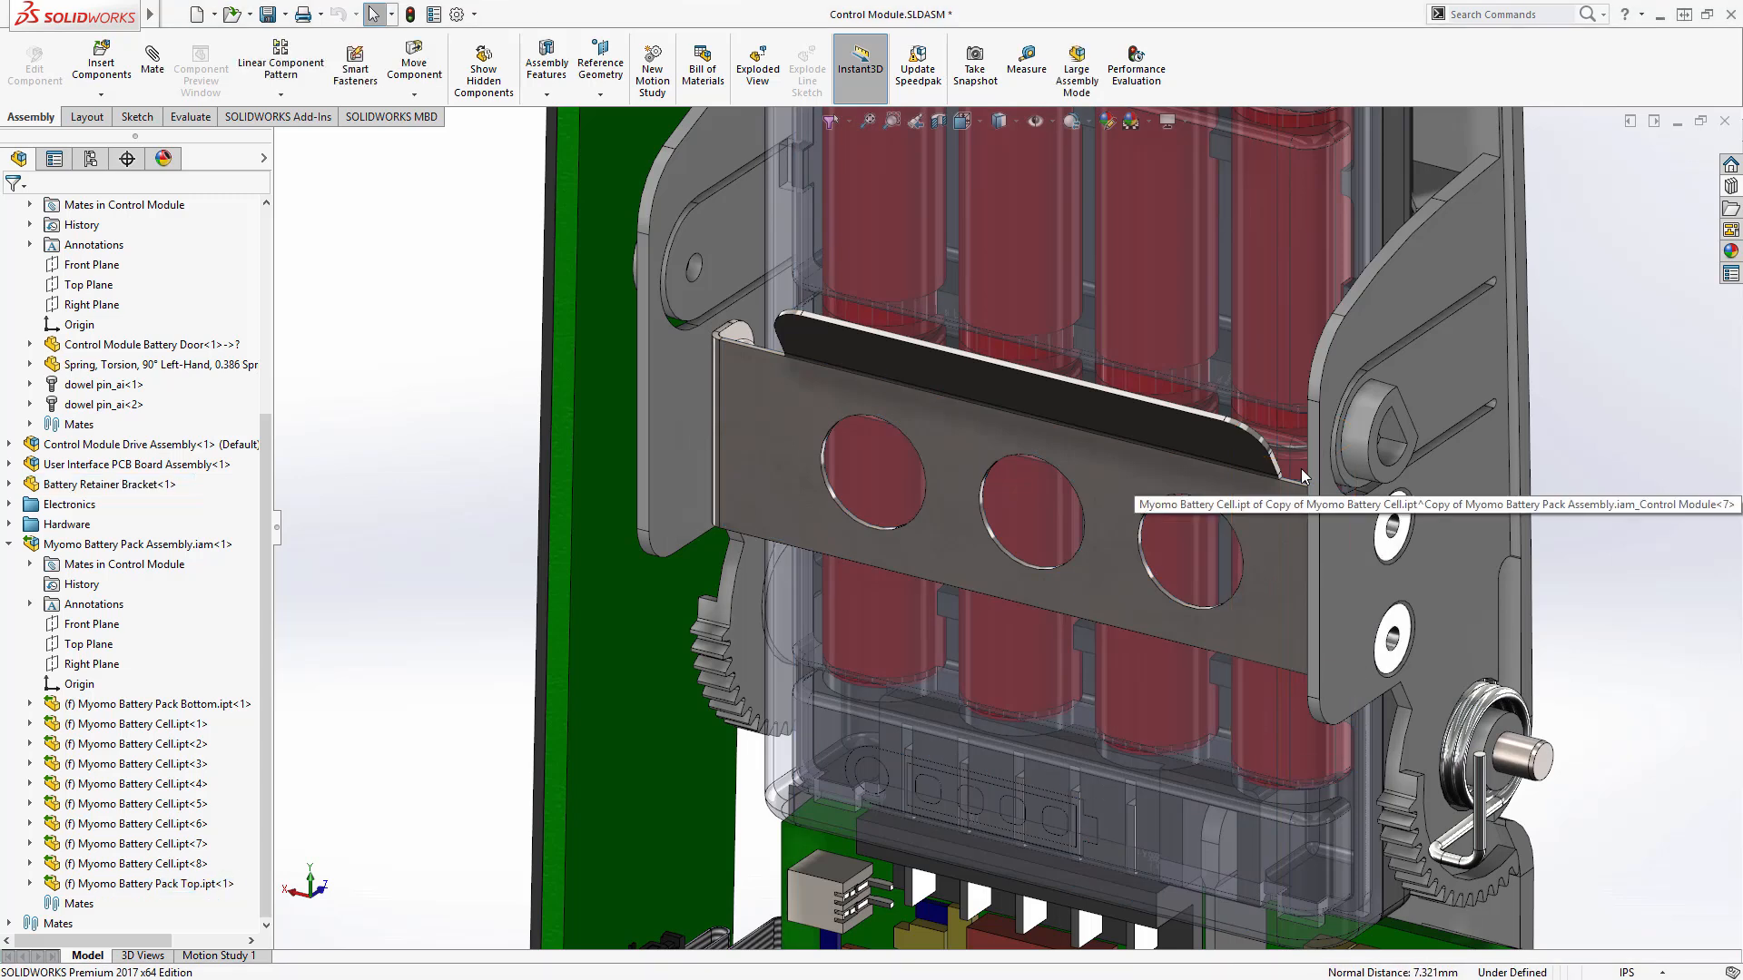
shift+middle_drag(1300, 468, 1331, 539)
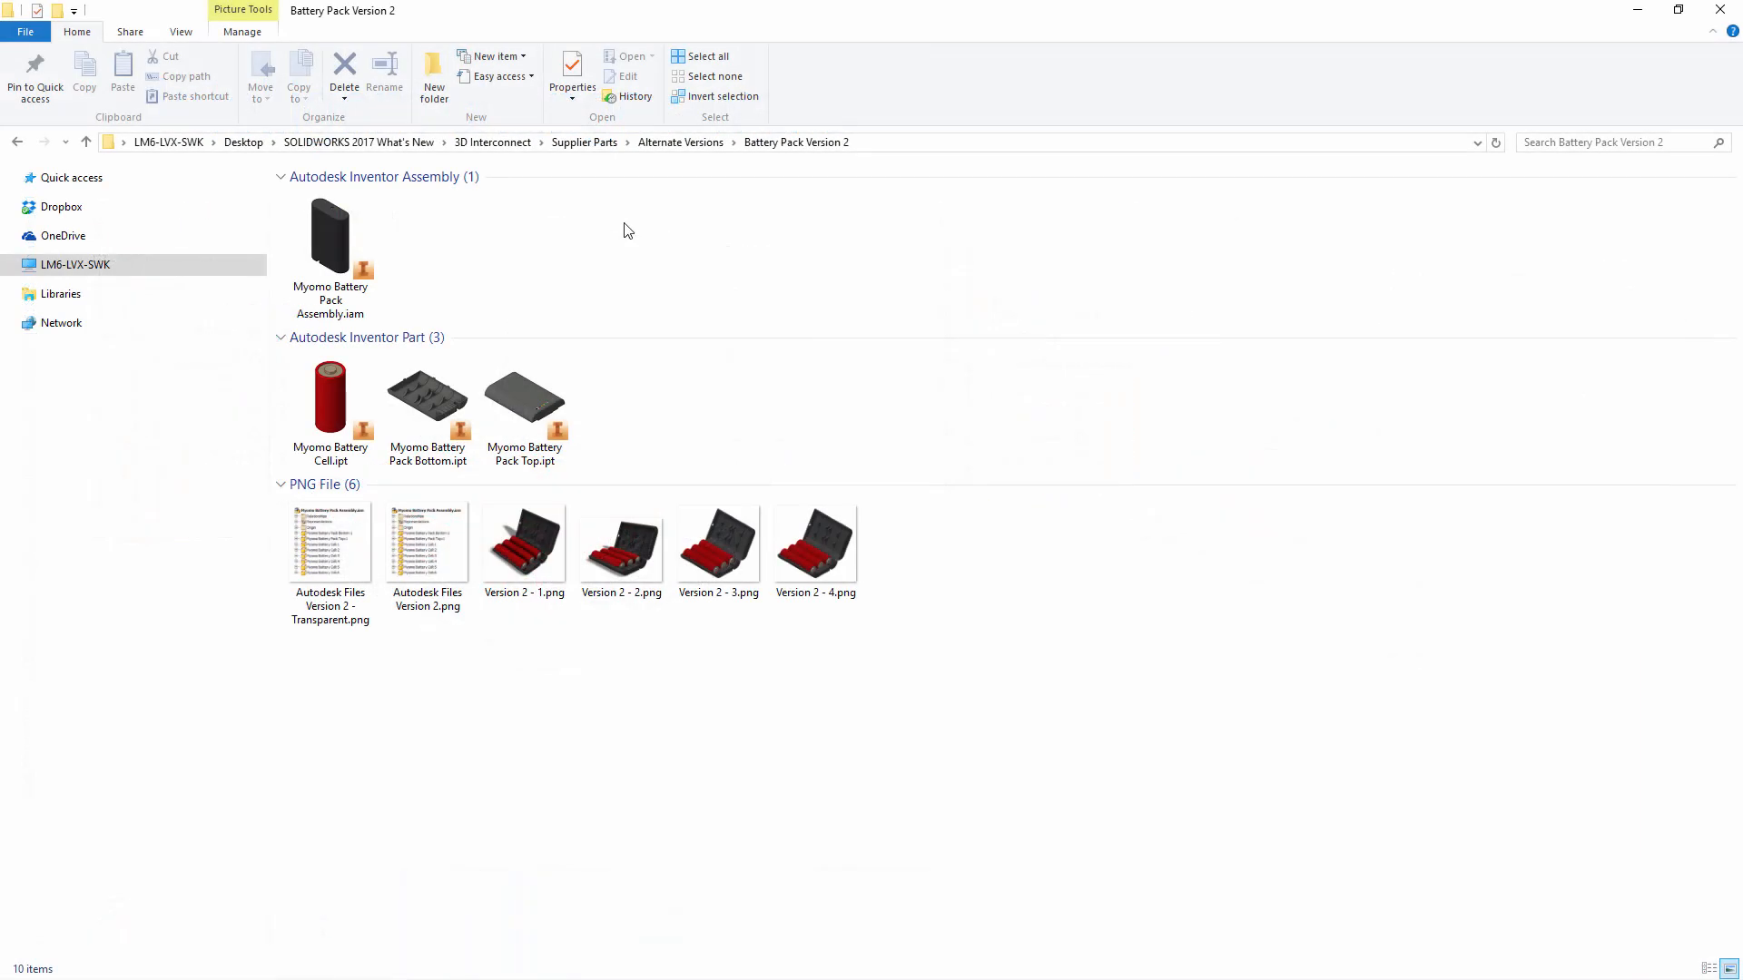
Copy the four Inventor files from Battery Pack Version 2 into the Supplier Parts folder, replacing the existing files
drag(653, 214, 325, 406)
key(alt+Up)
key(alt+Up)
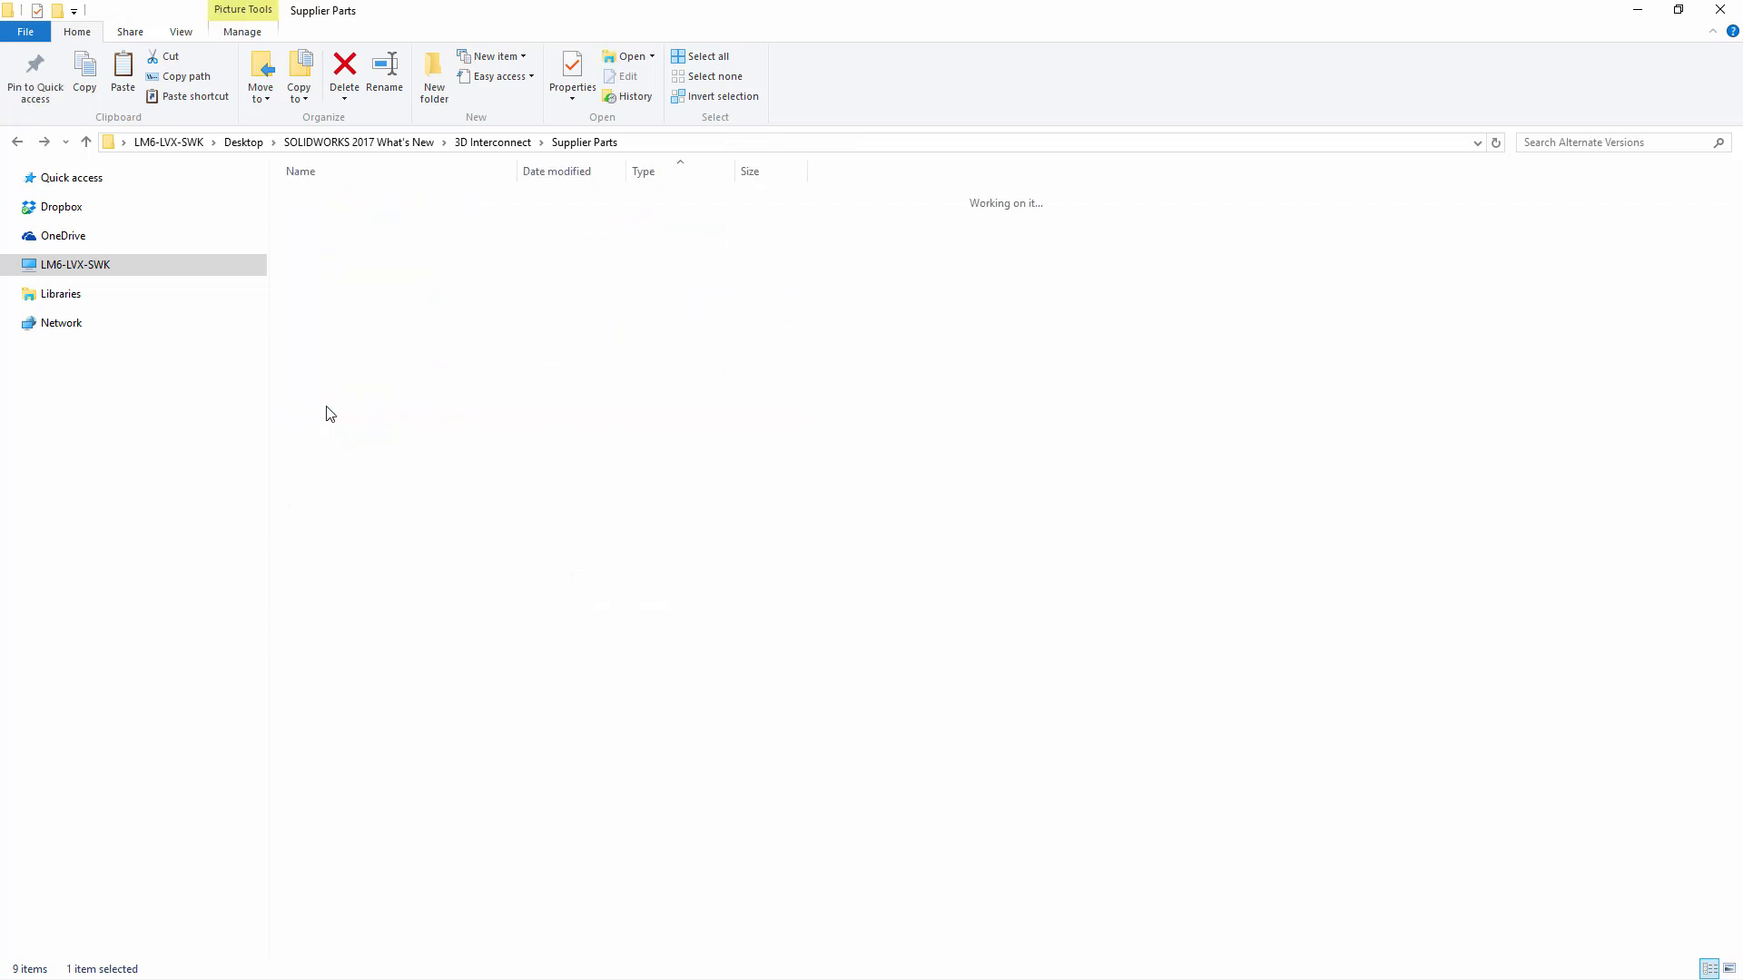
click(373, 704)
key(ctrl+v)
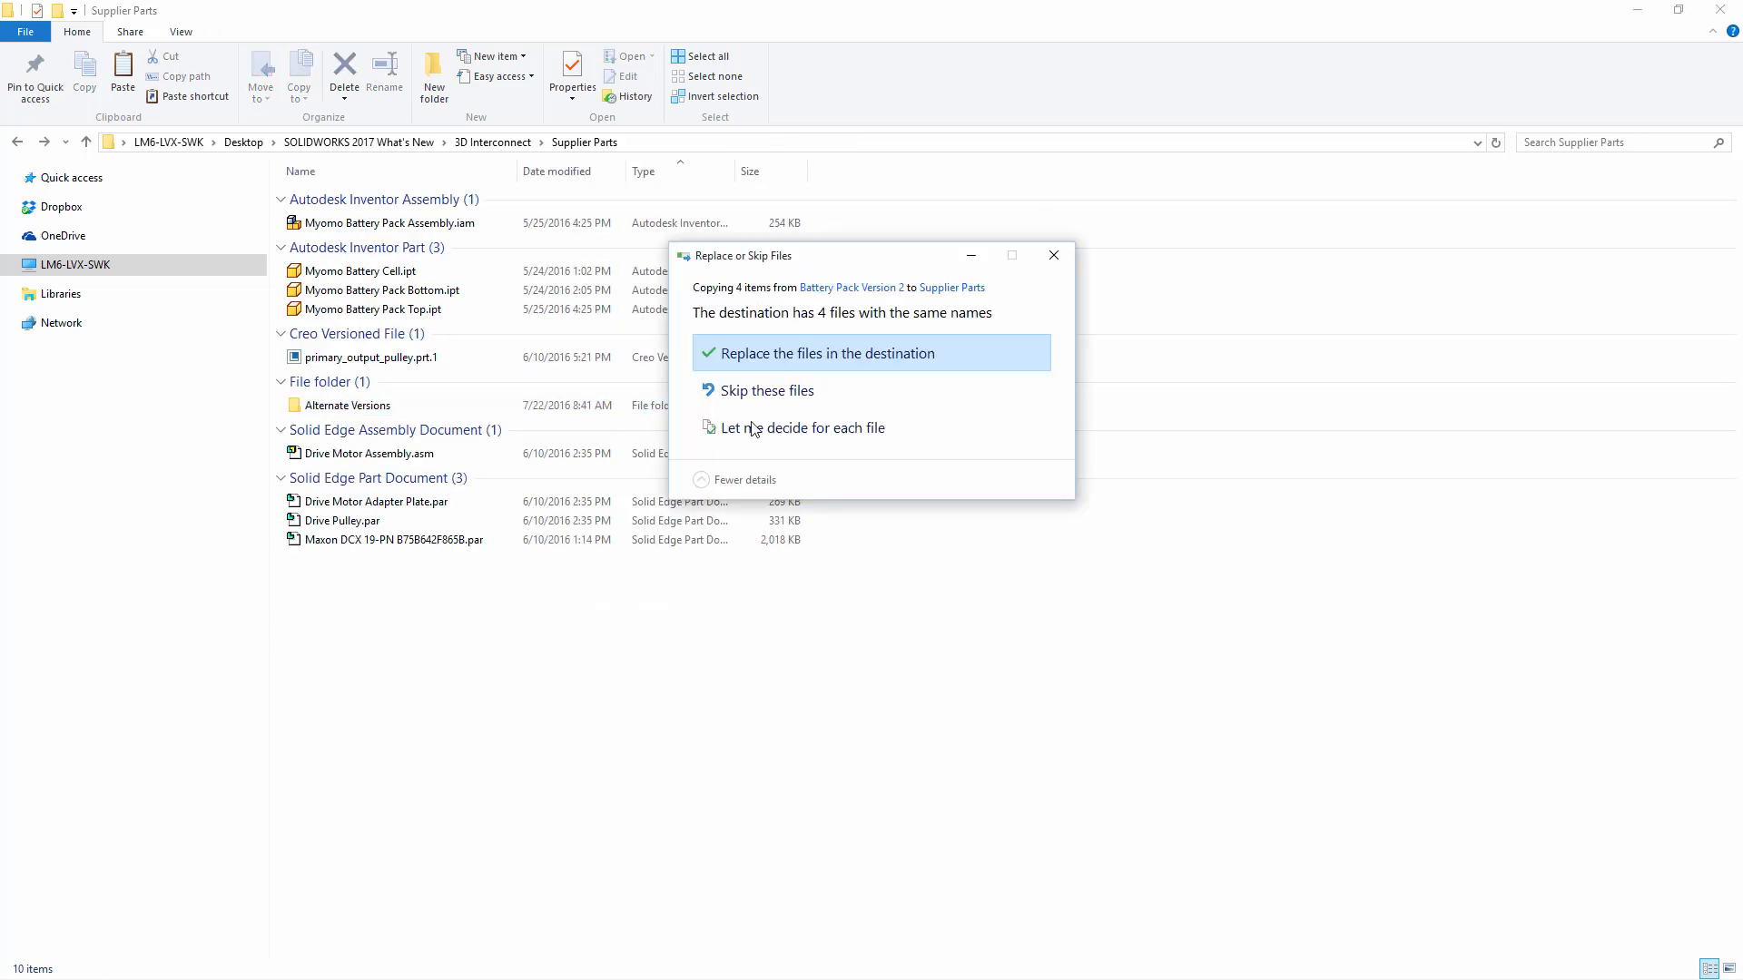
click(803, 357)
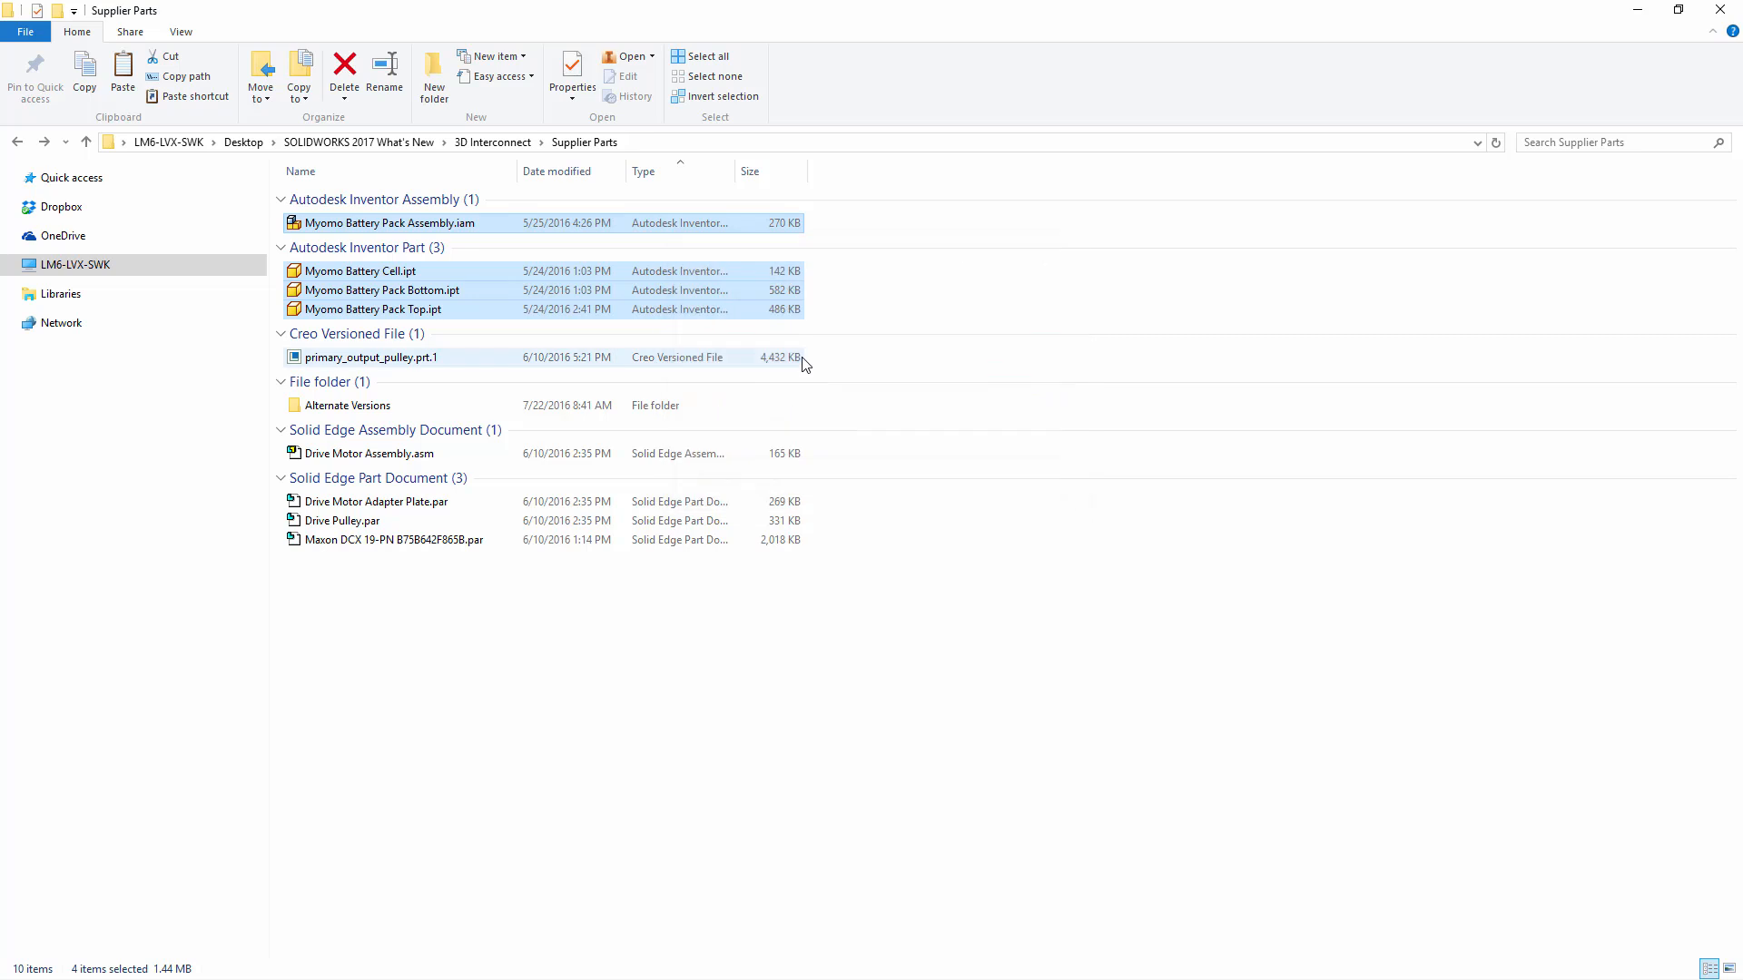
Switch back to SOLIDWORKS and update the Myomo Battery Pack Assembly.iam component from its replaced source files
key(alt+Tab)
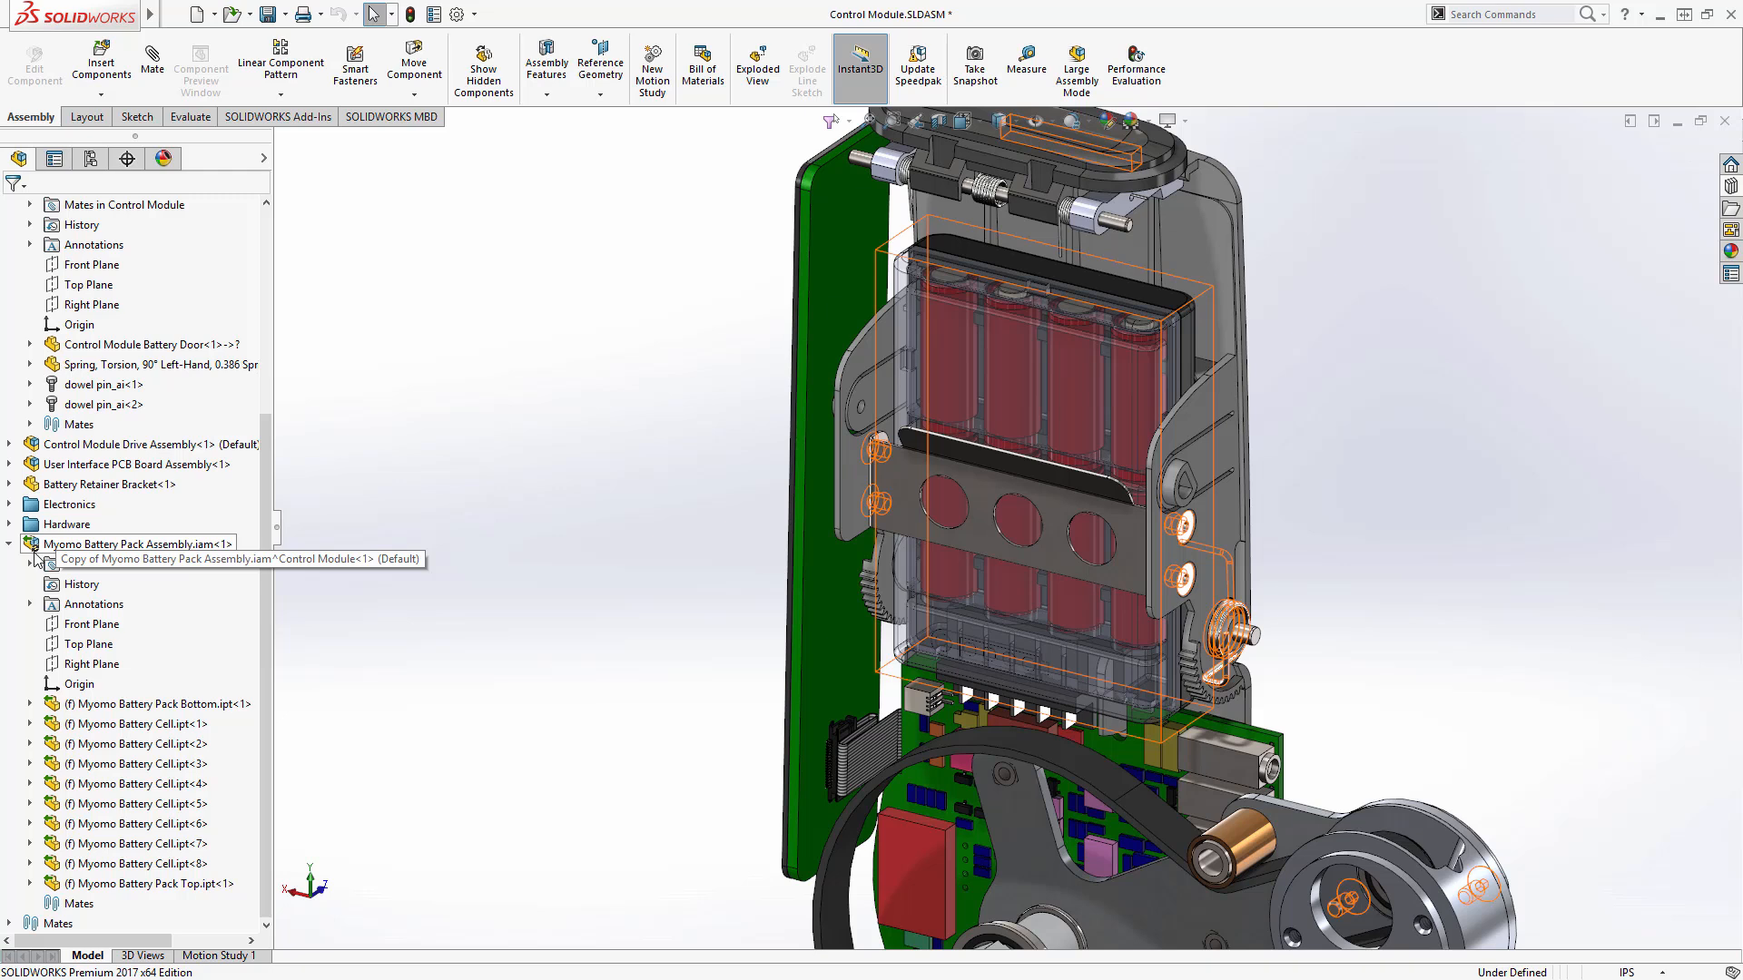
right_click(204, 545)
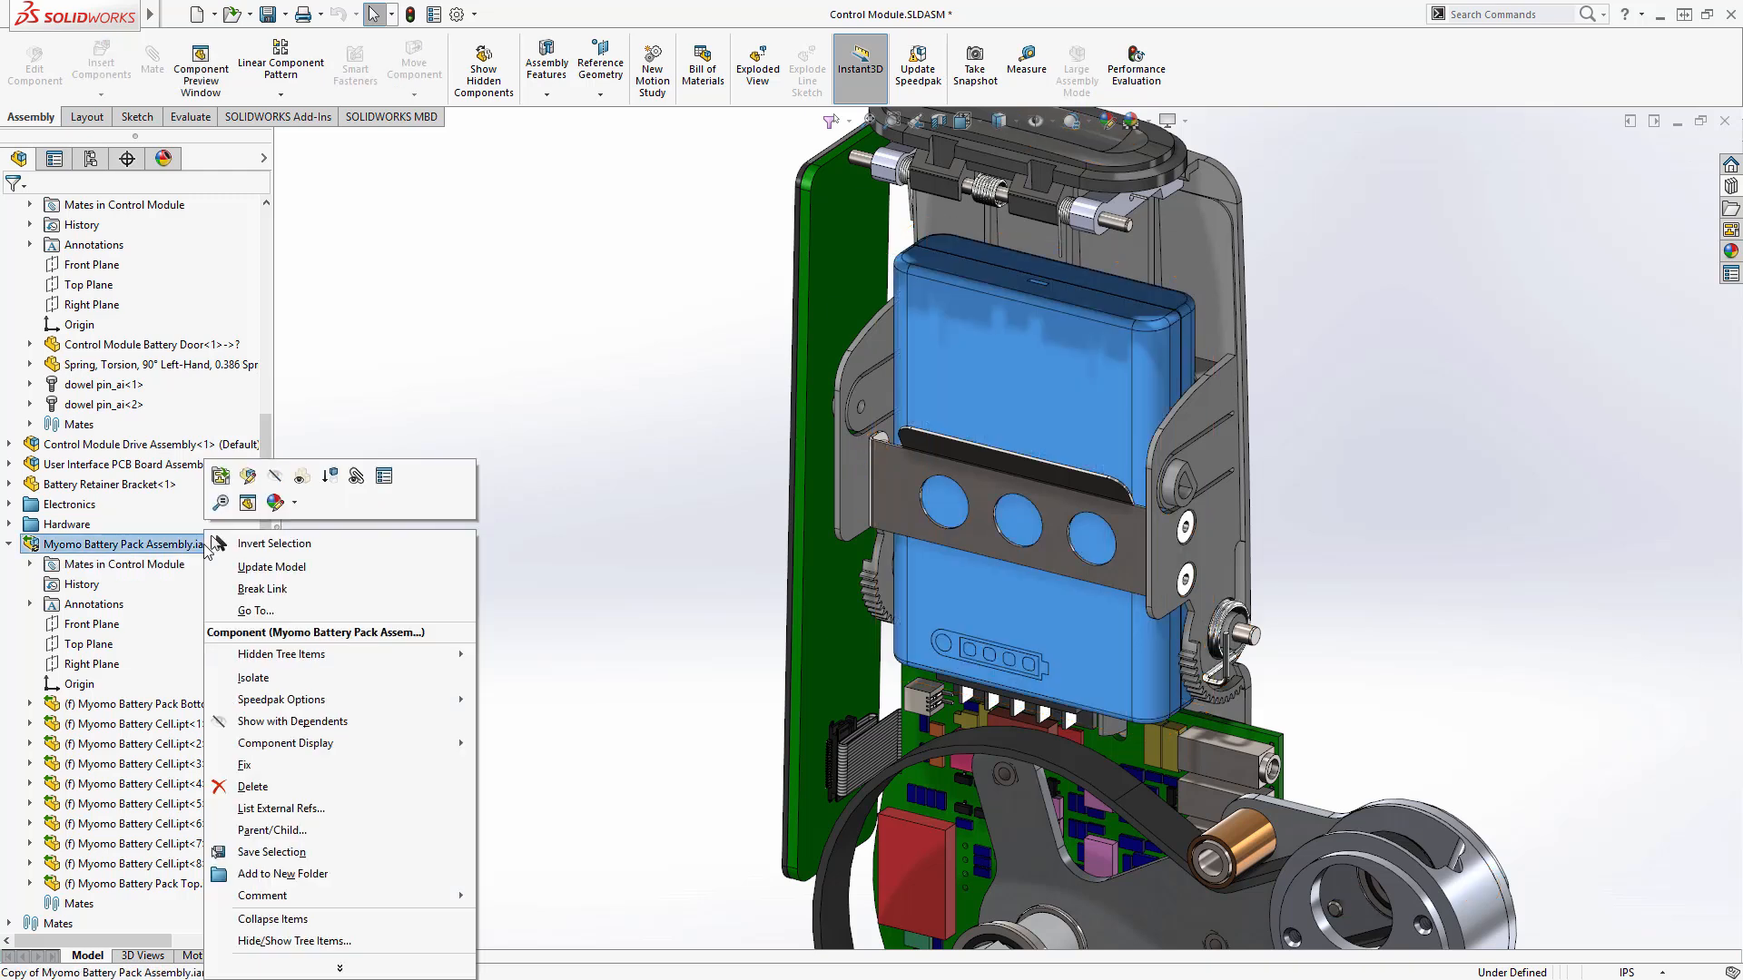
click(329, 569)
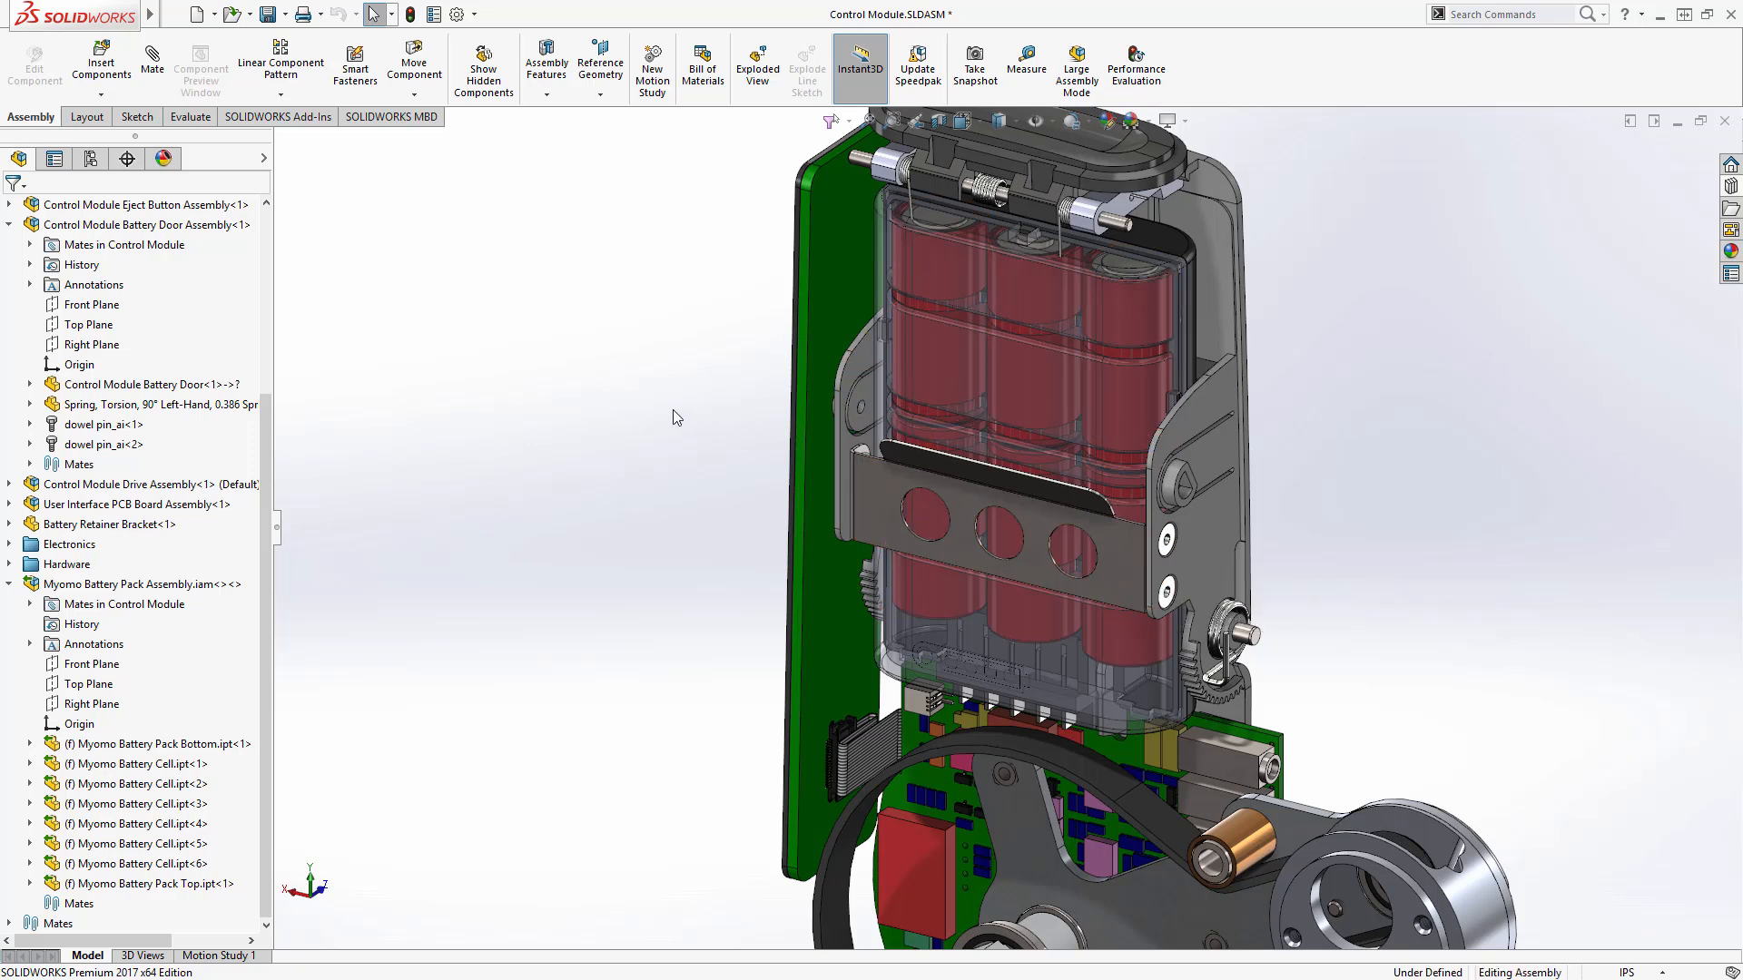
ctrl+middle_drag(716, 825, 633, 387)
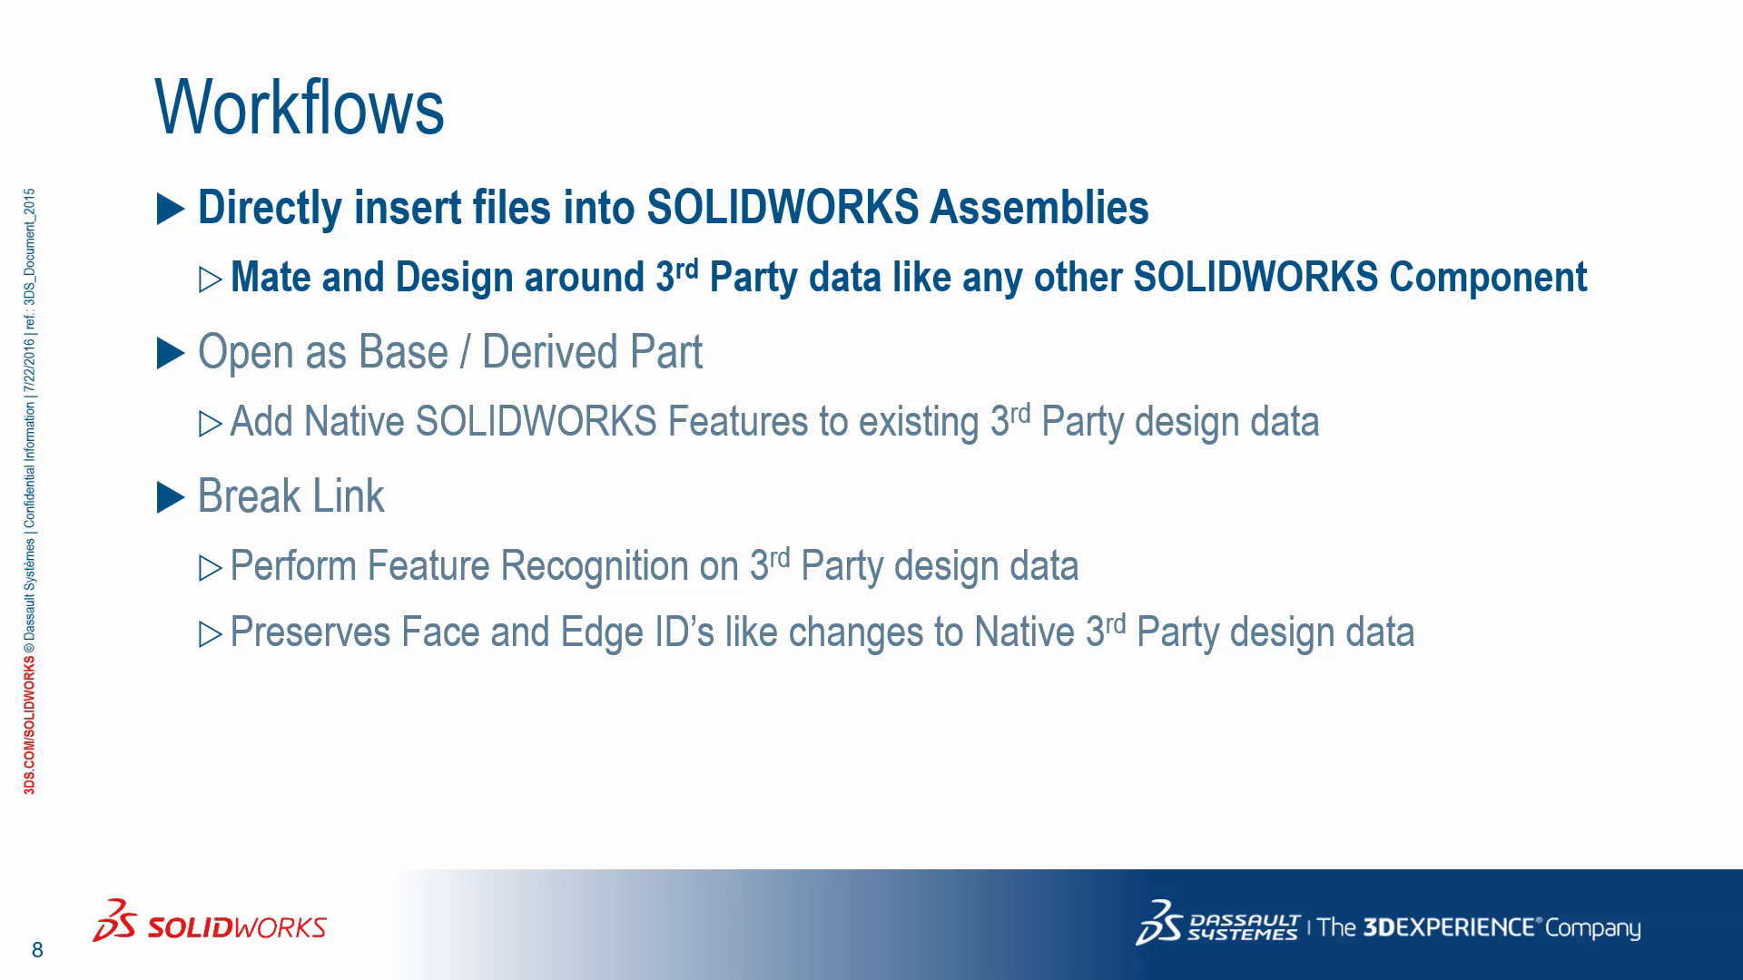
key(Right)
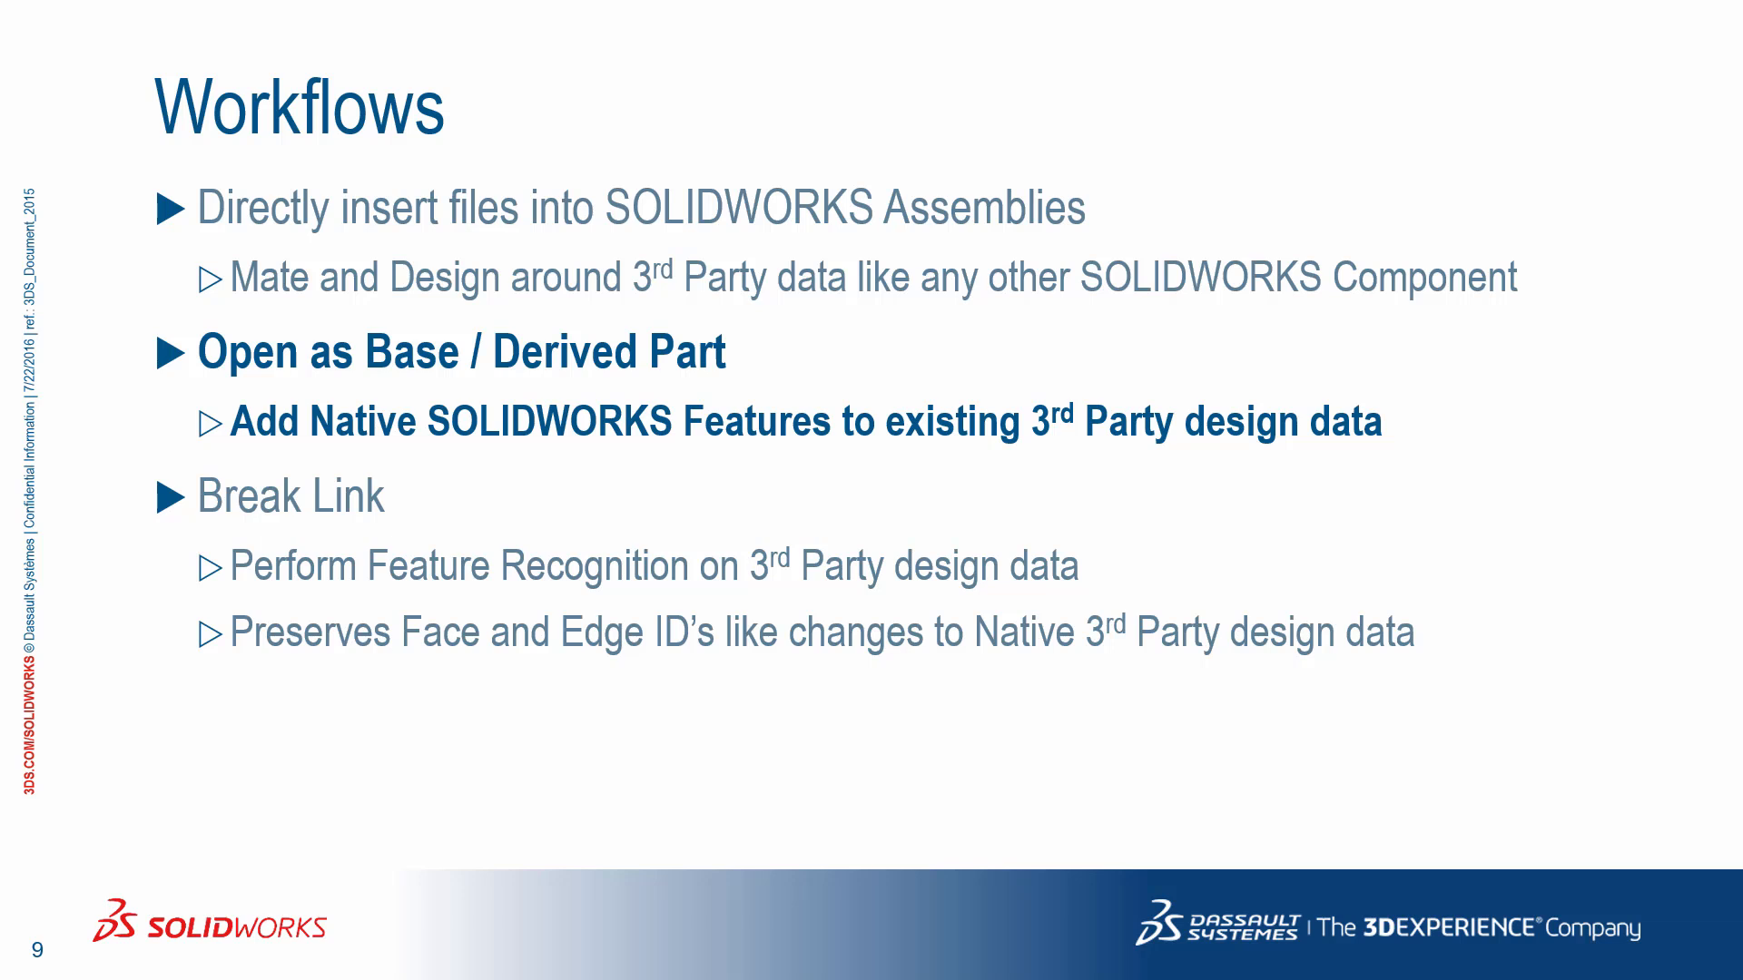
key(Right)
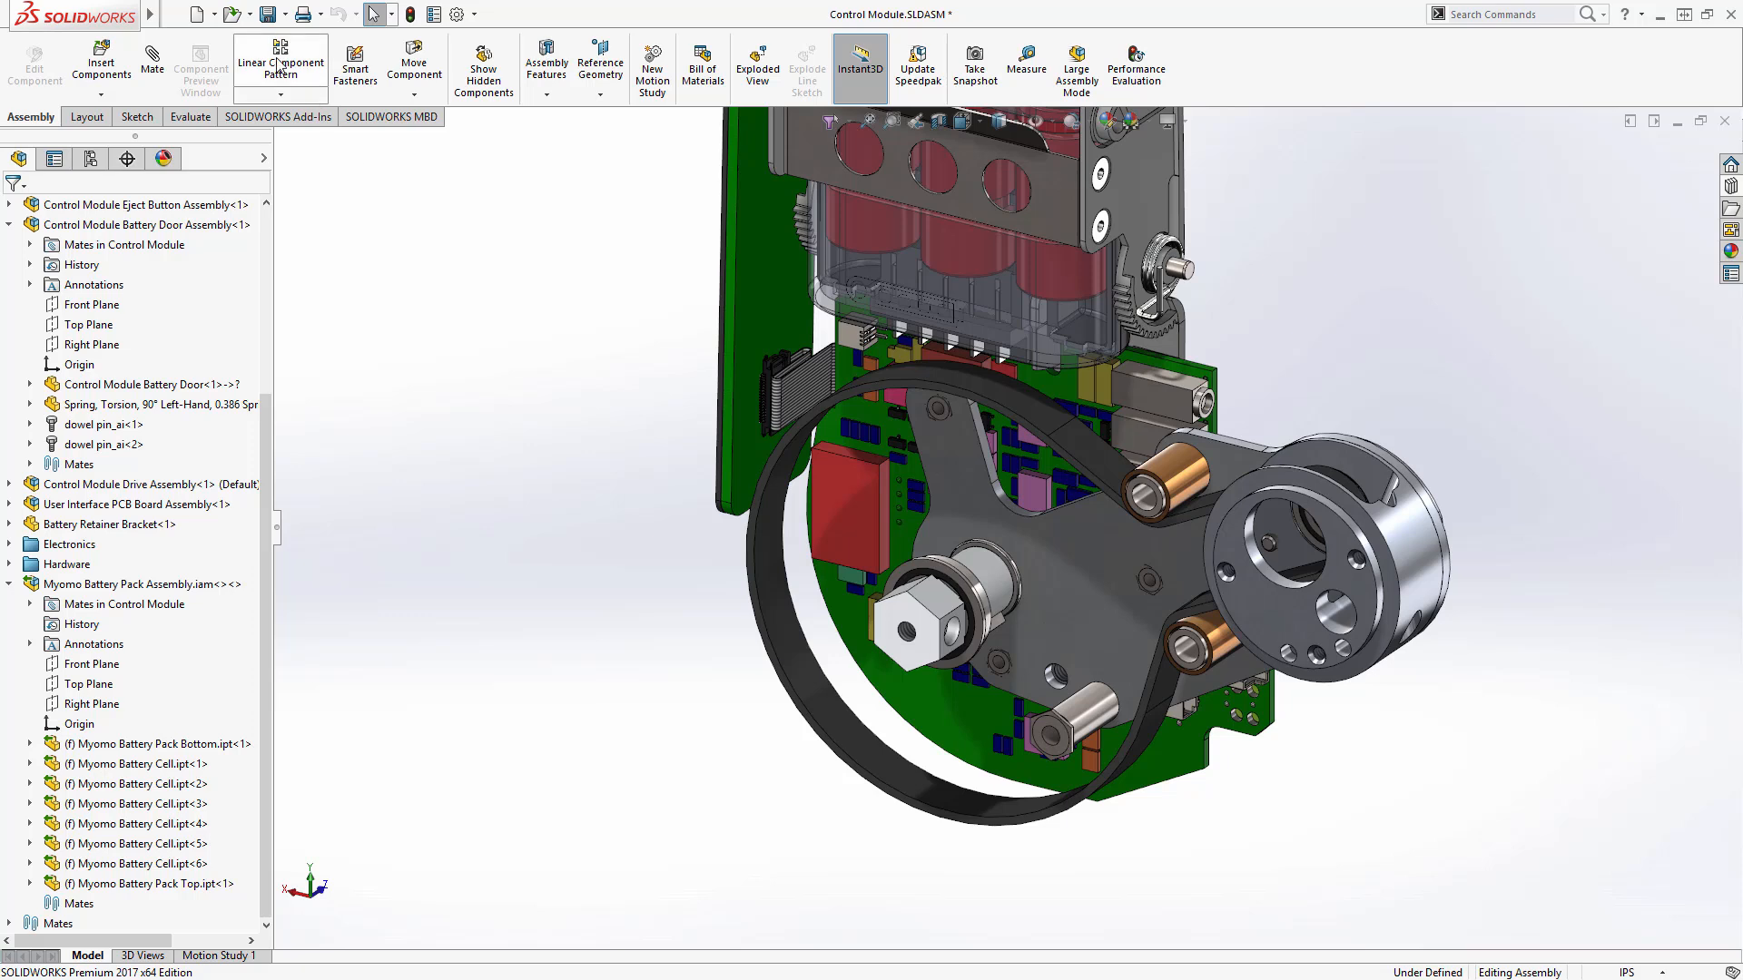
Open the Creo part primary_output_pulley.prt.1 from the Supplier Parts folder
click(233, 16)
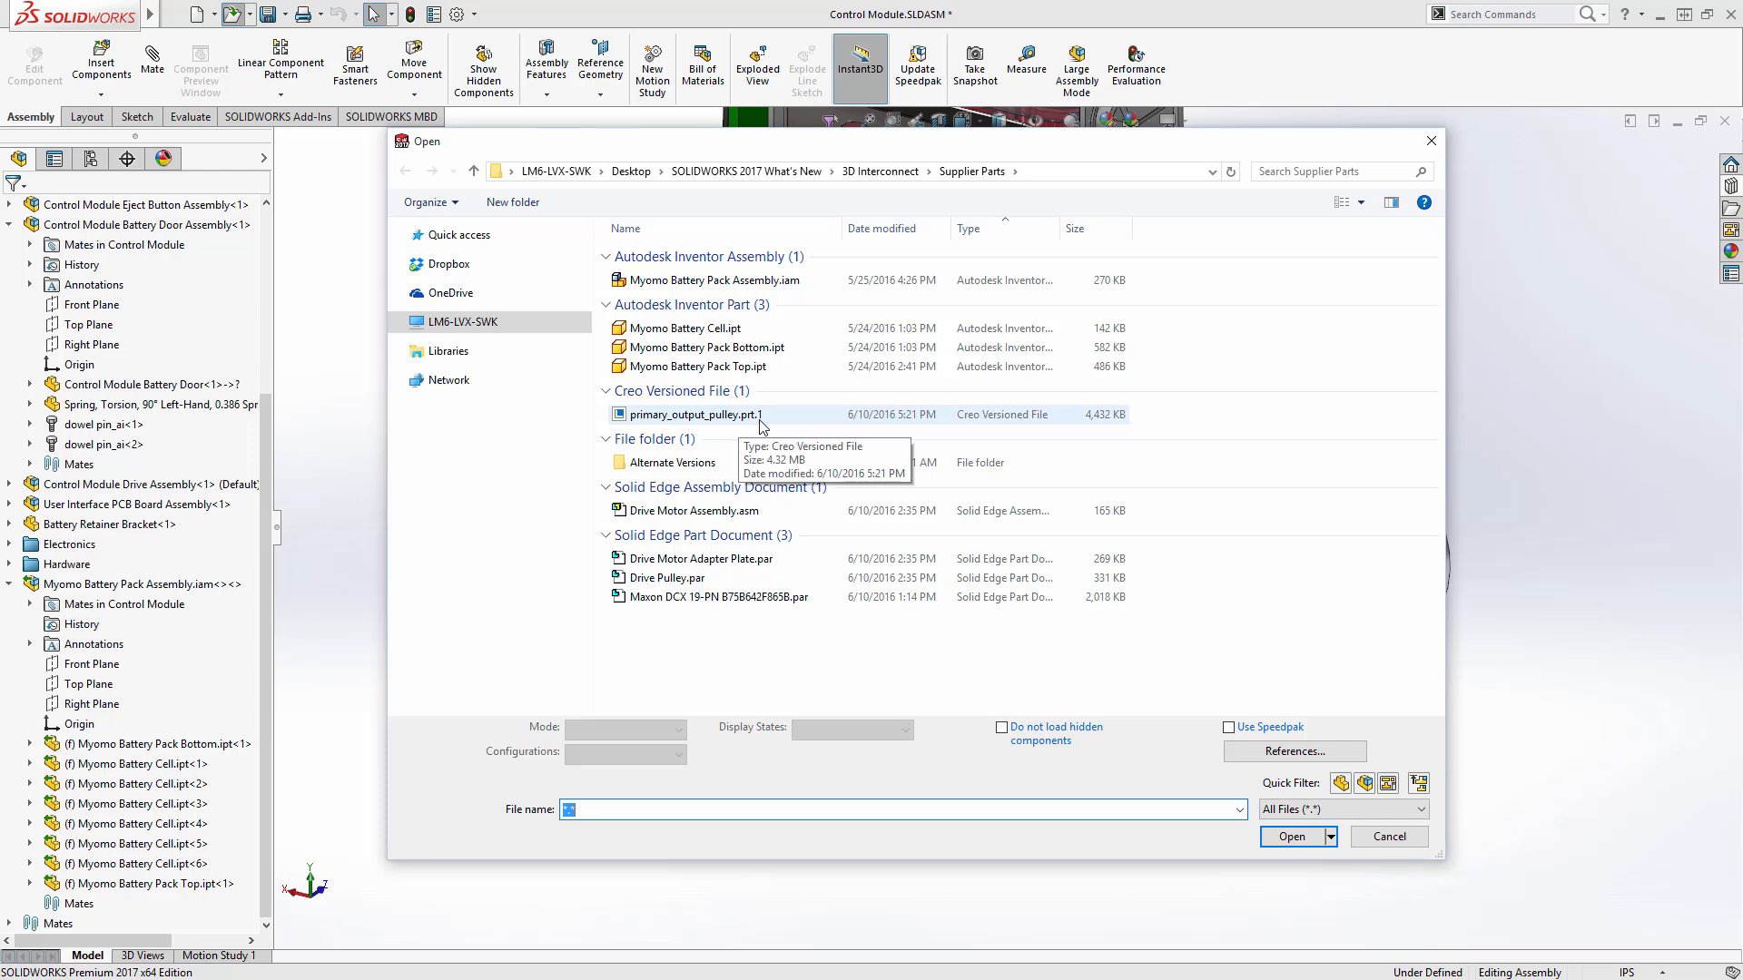
double_click(685, 415)
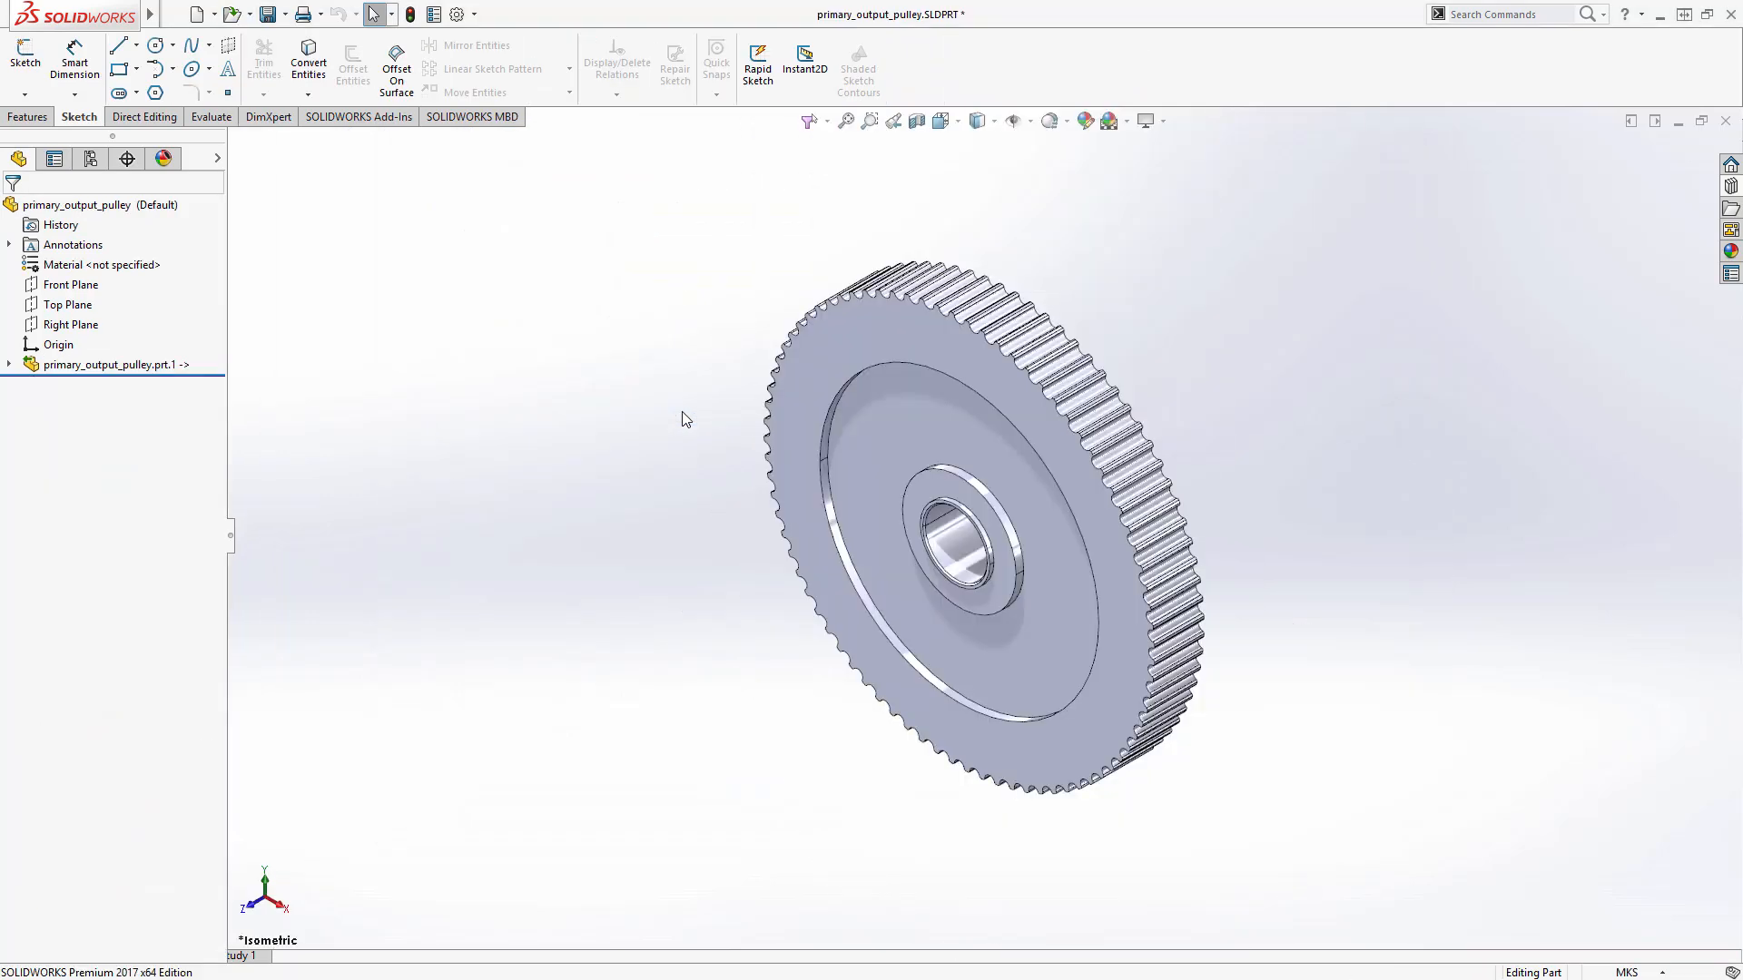
middle_drag(638, 593, 669, 568)
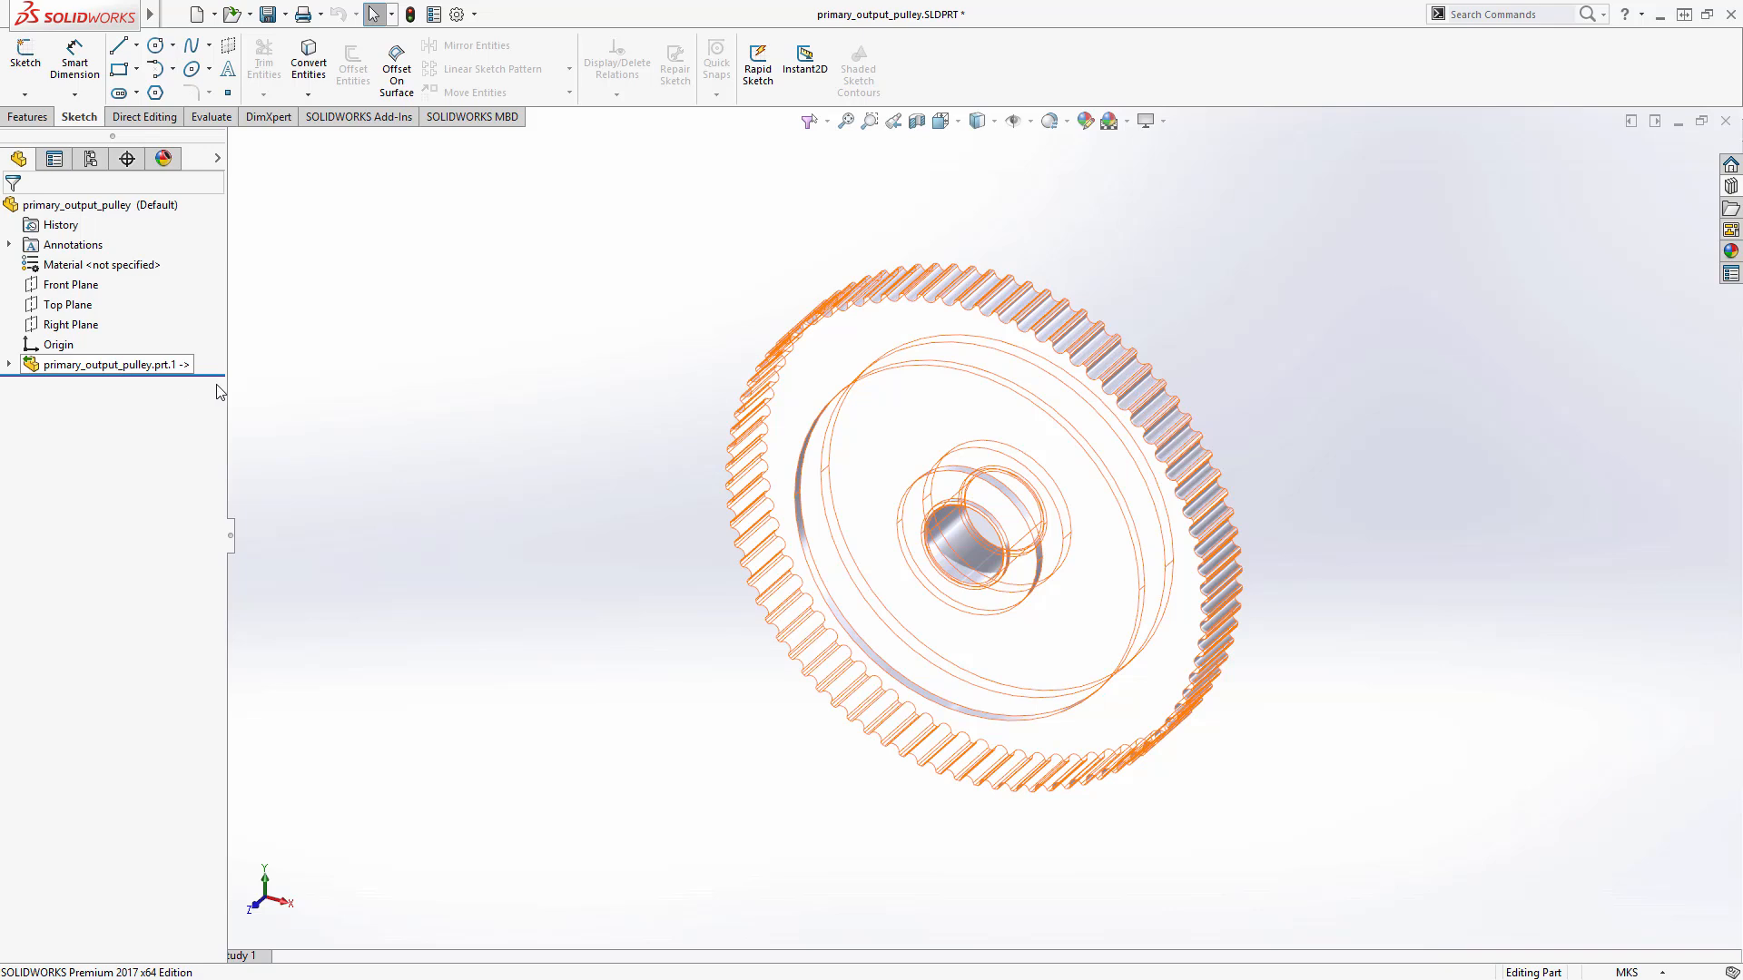
Add the Keyway library feature from Gears & Sprockets to the pulley's hub face, using the bore's circular edge as reference
click(1733, 191)
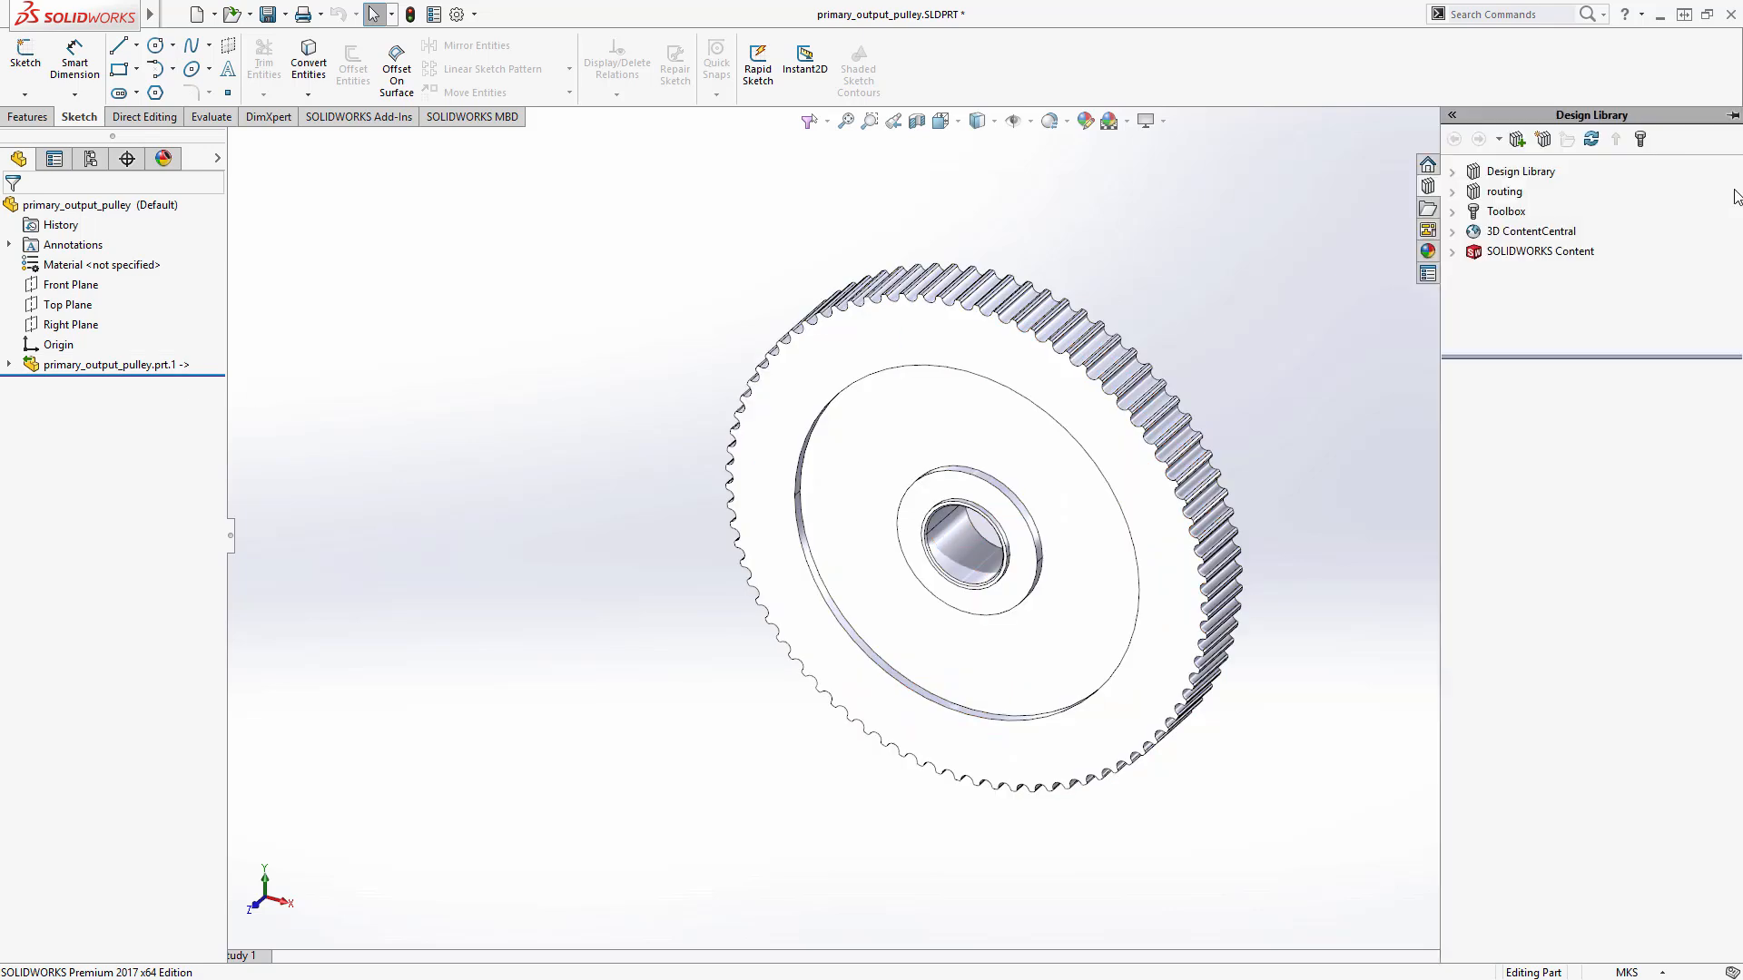
click(1453, 172)
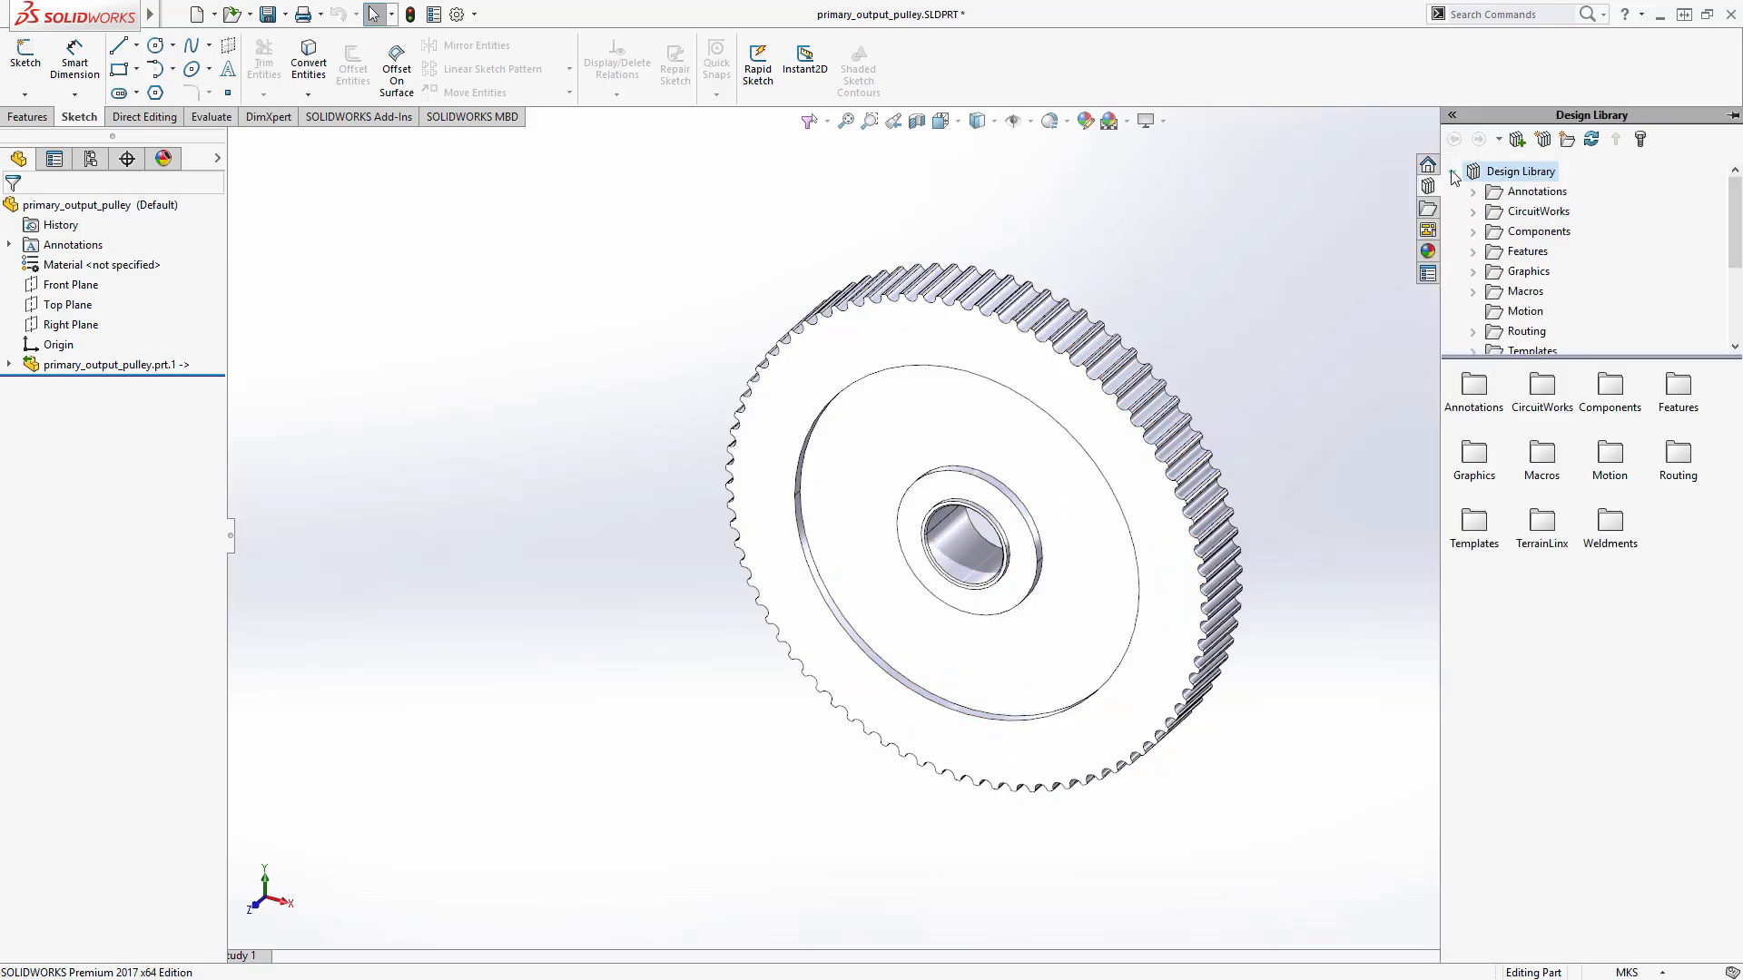
click(1473, 251)
click(1560, 251)
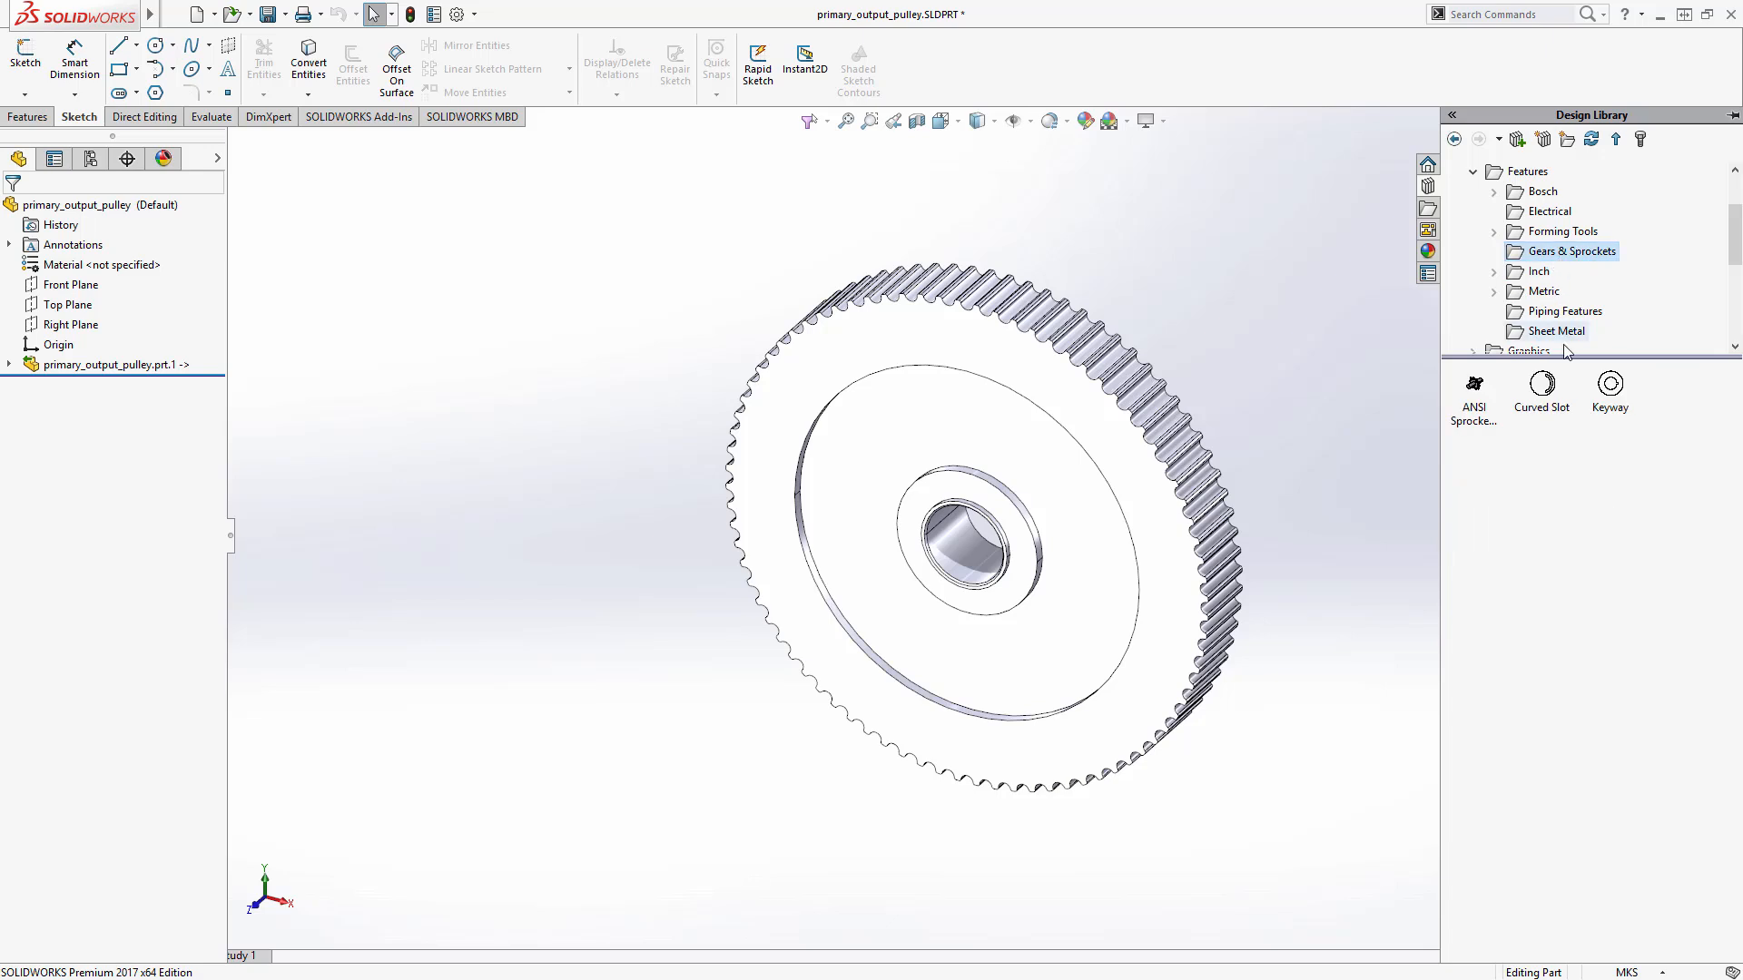
drag(1611, 388, 1031, 588)
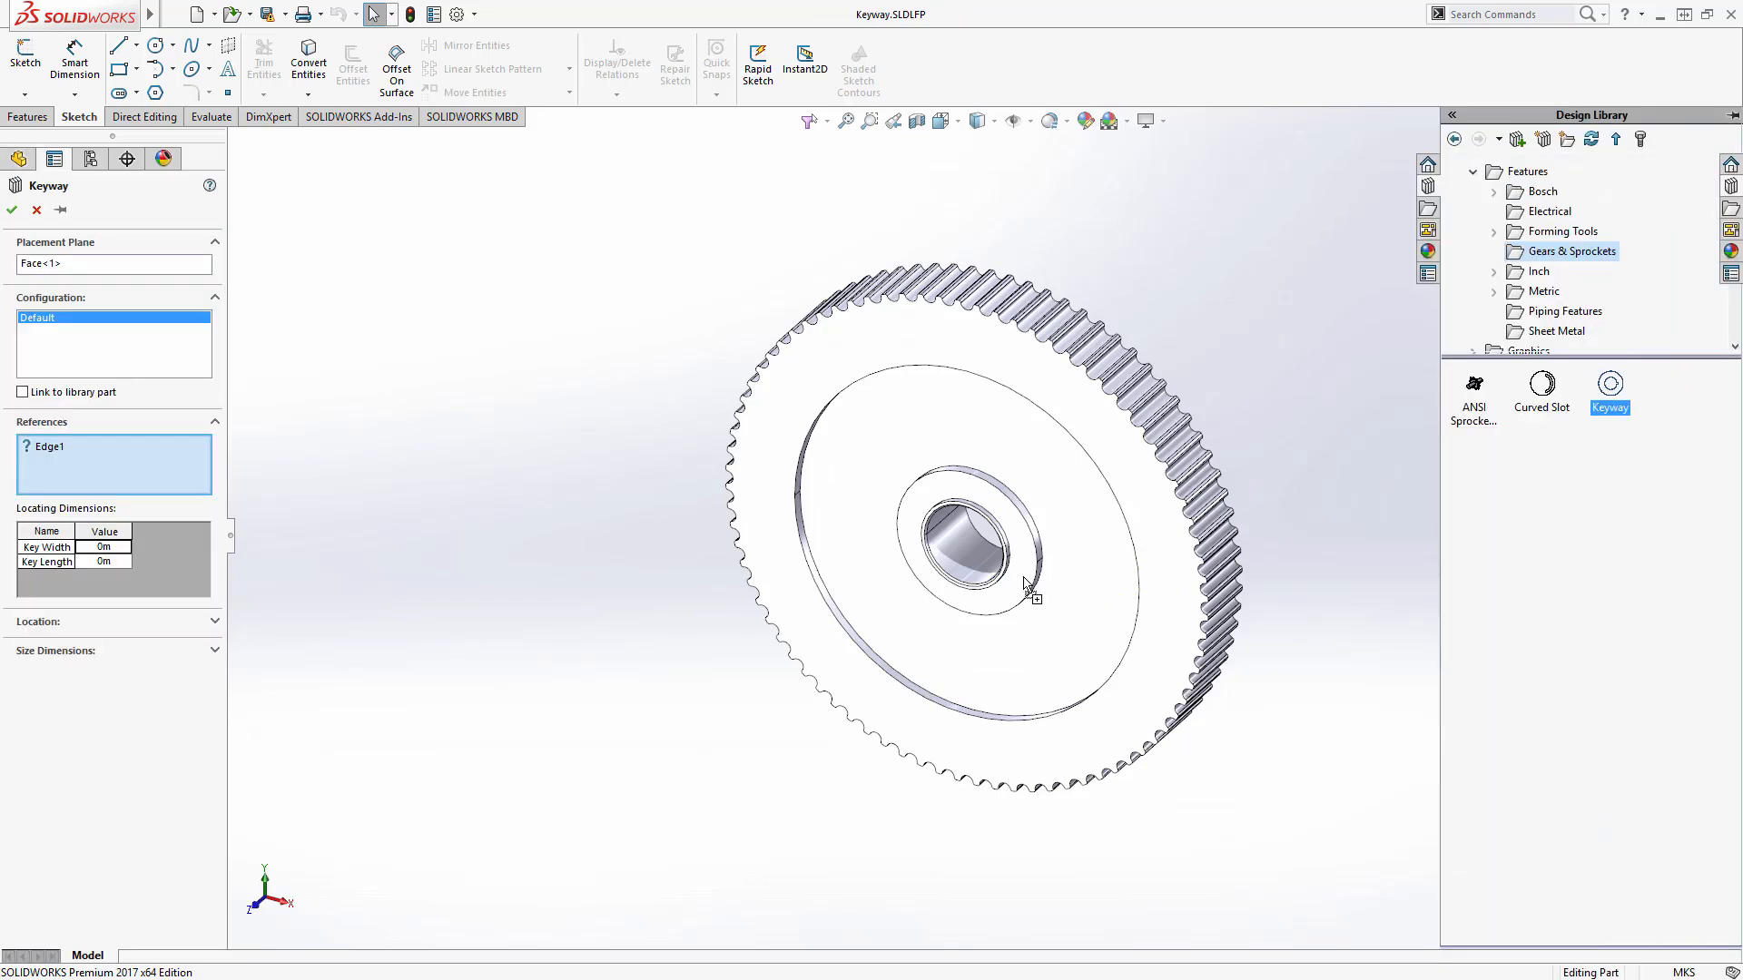
click(976, 588)
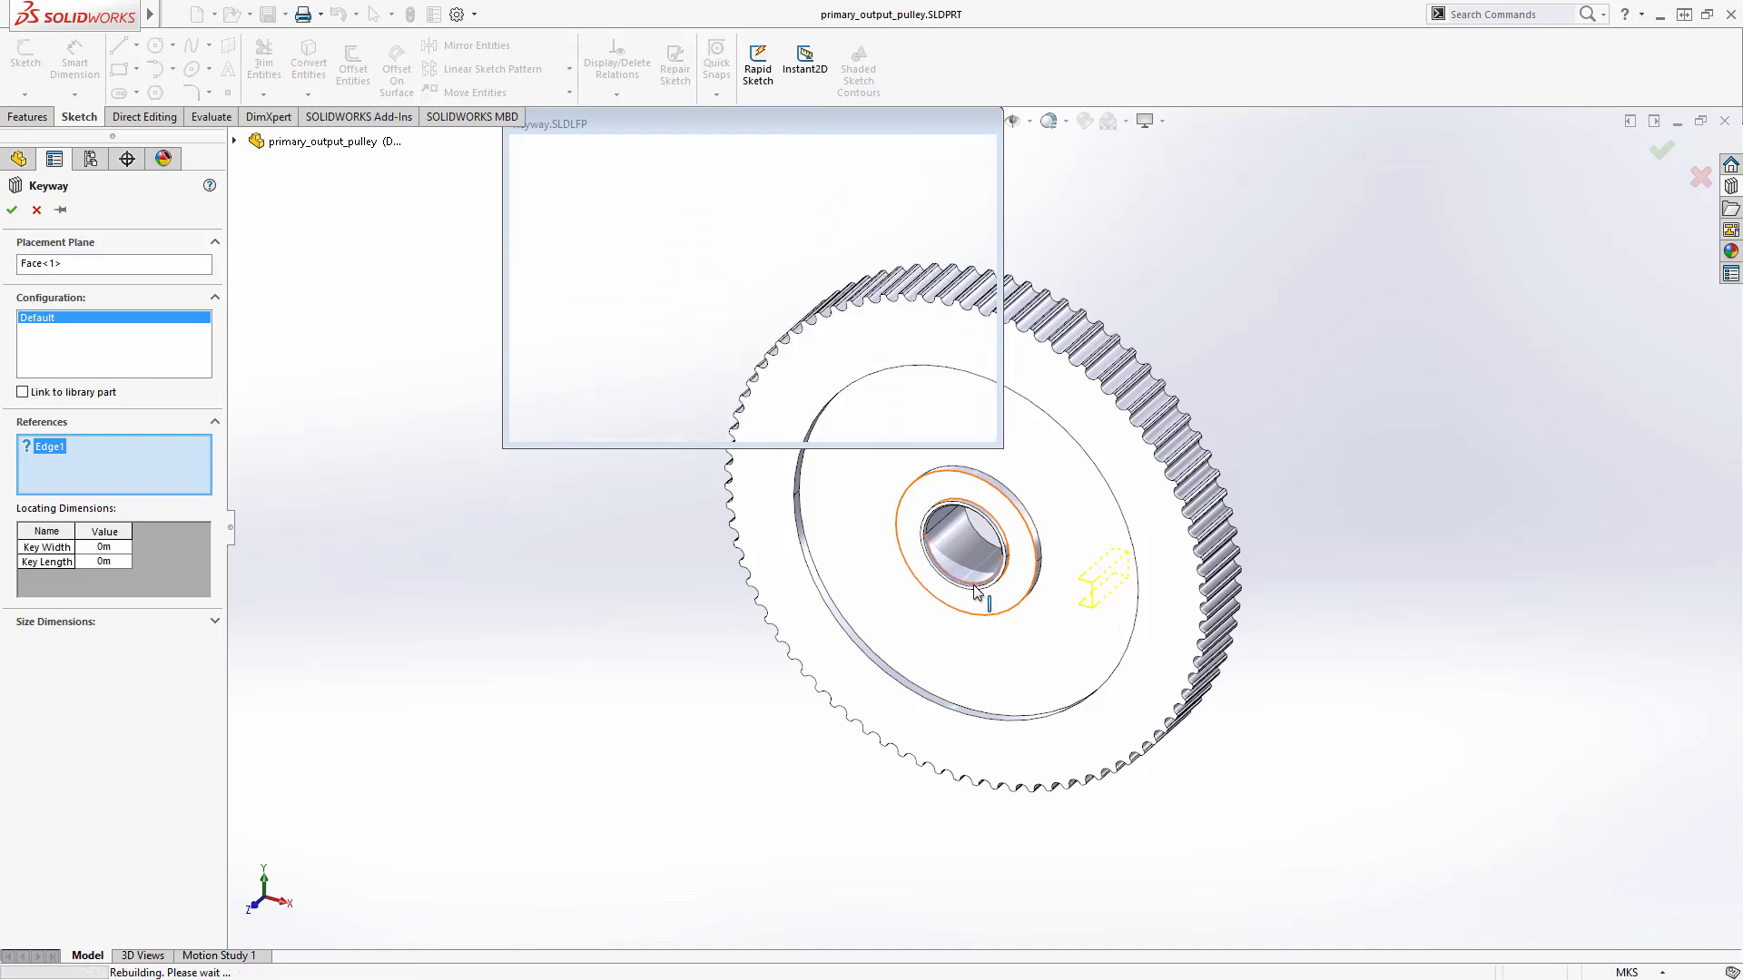
click(1662, 150)
Add the Curved Slot library feature to the pulley's recessed web face, using the recess's outer circular edge as reference
click(1732, 189)
drag(1548, 404, 1105, 601)
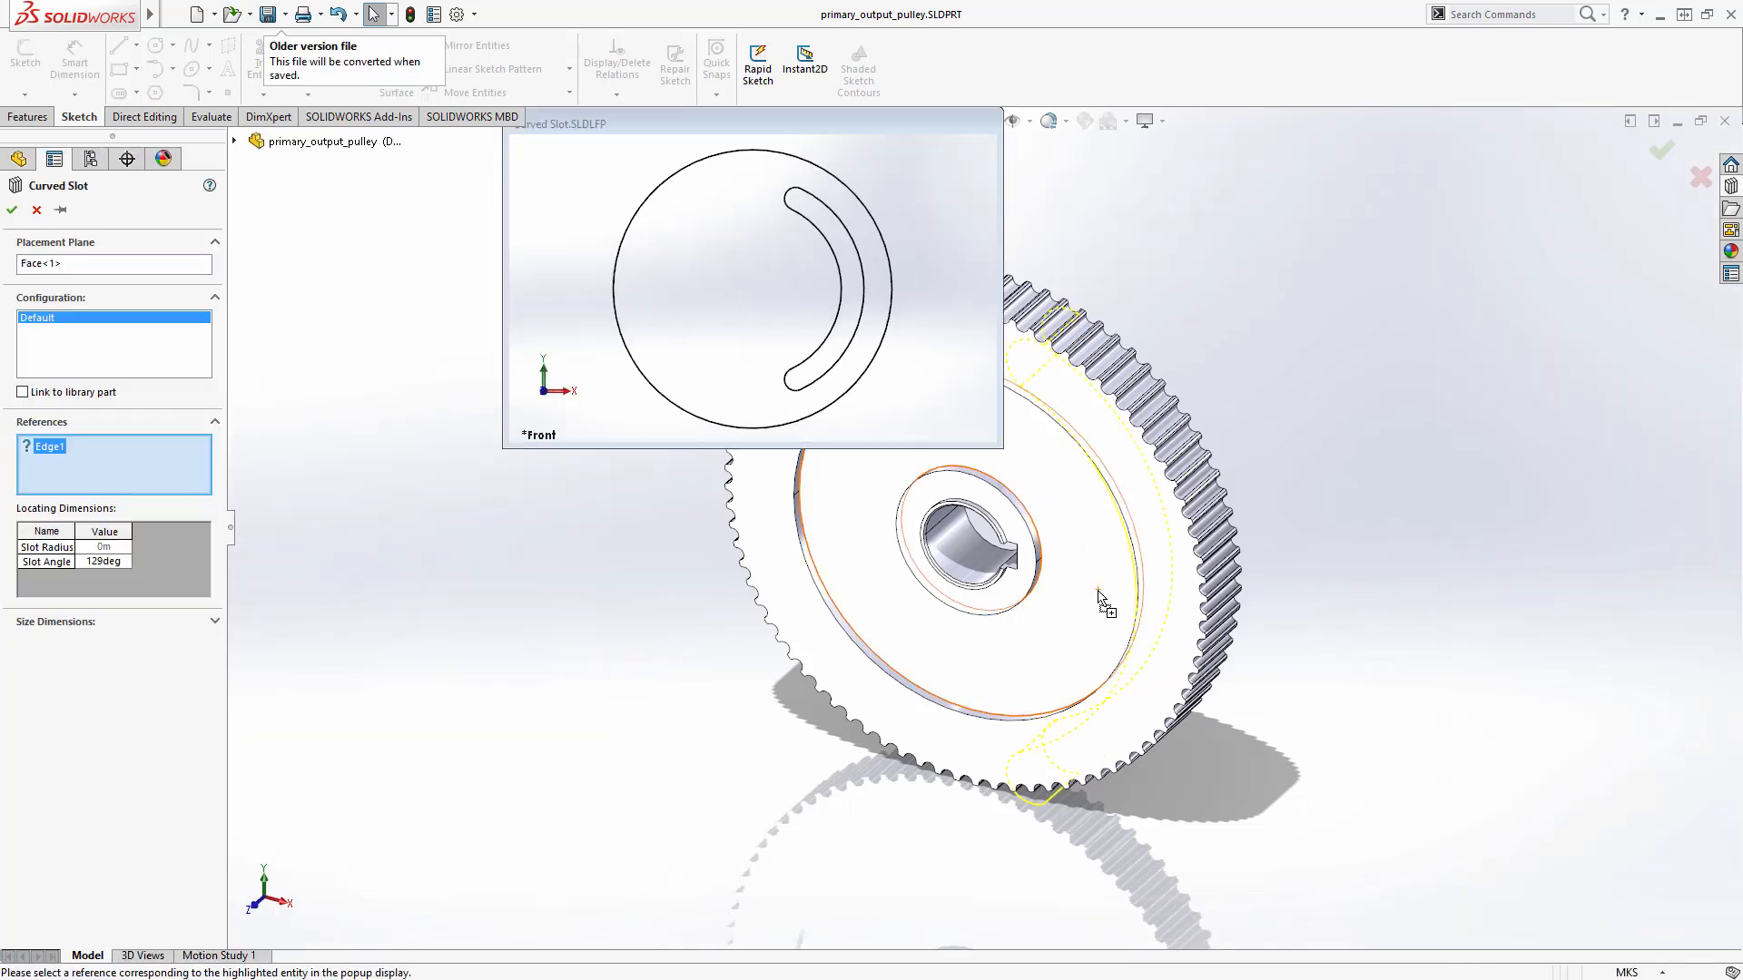
click(983, 720)
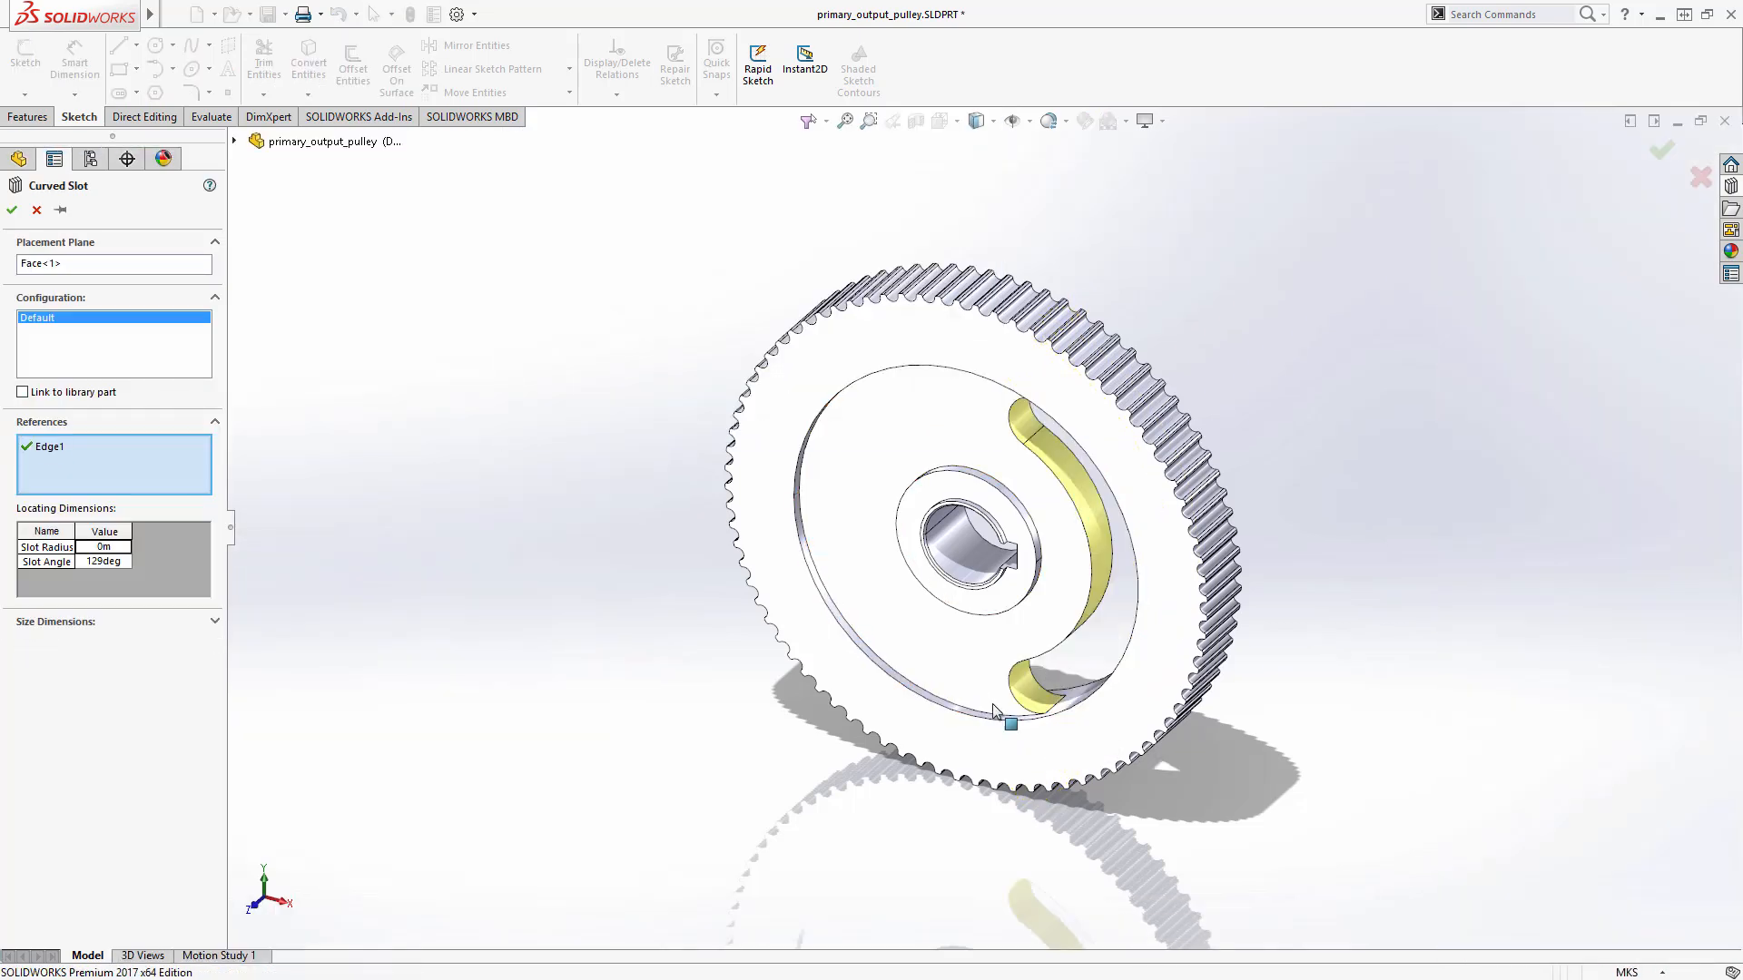
click(1663, 155)
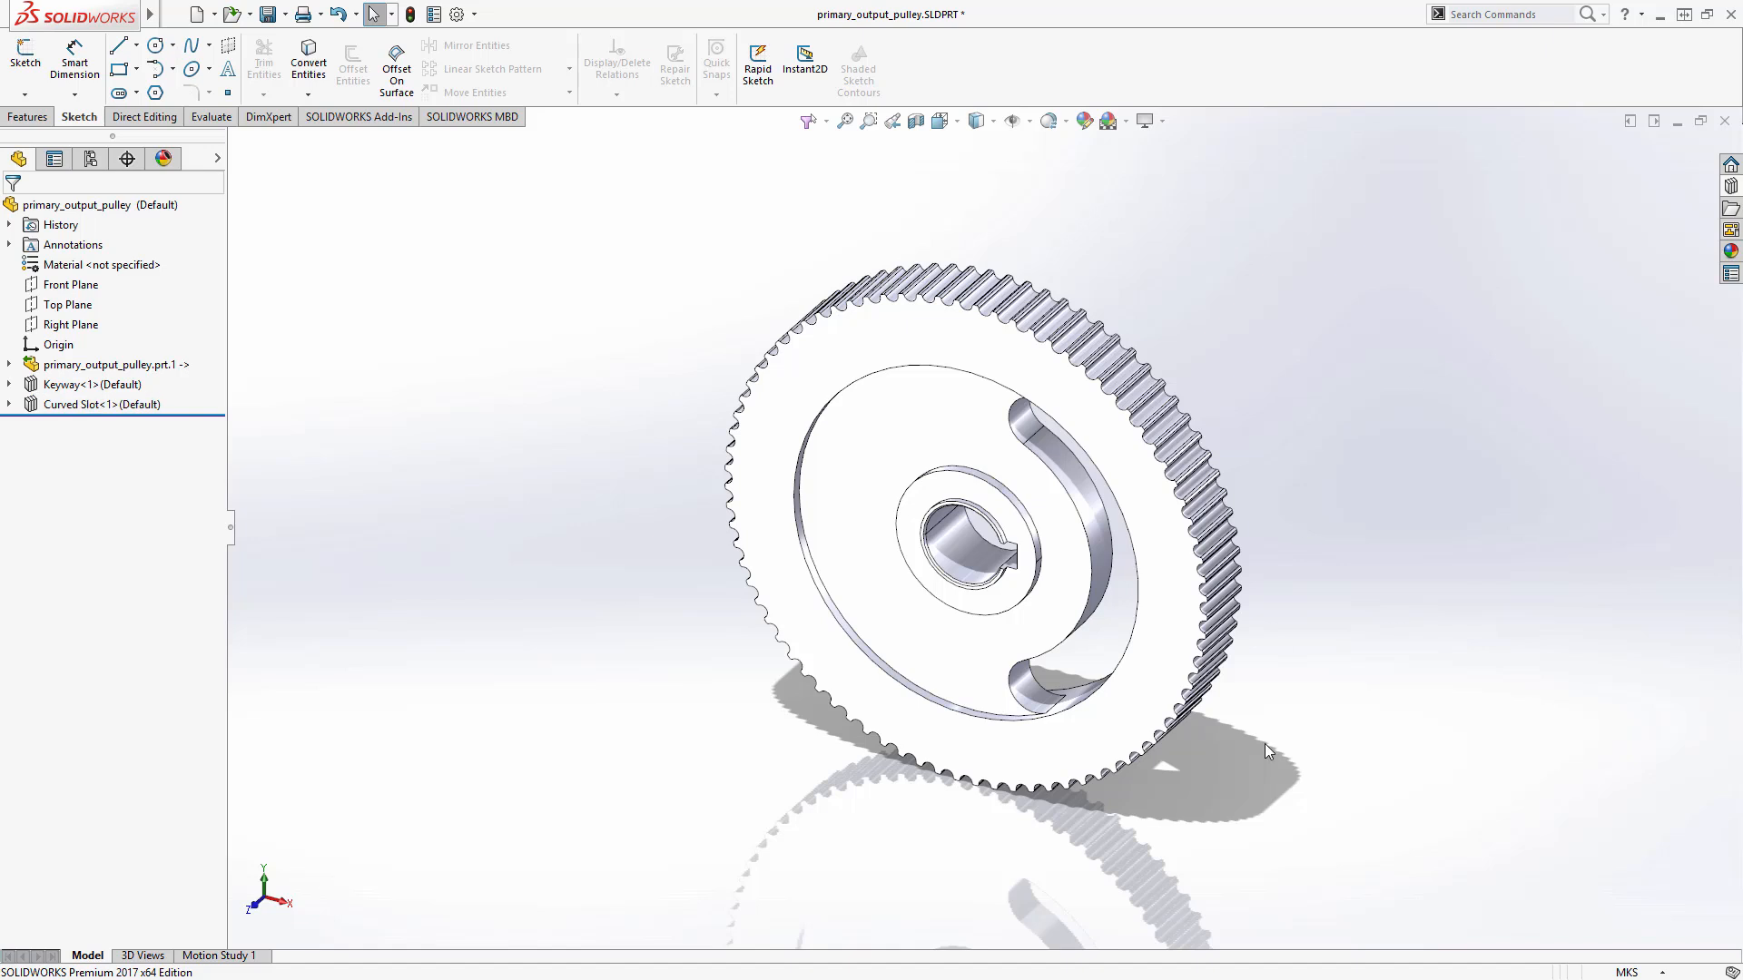
Insert the modified pulley into the Control Module assembly by its hub edge, placing it on the output shaft inside the drive belt
middle_drag(1212, 822, 1019, 825)
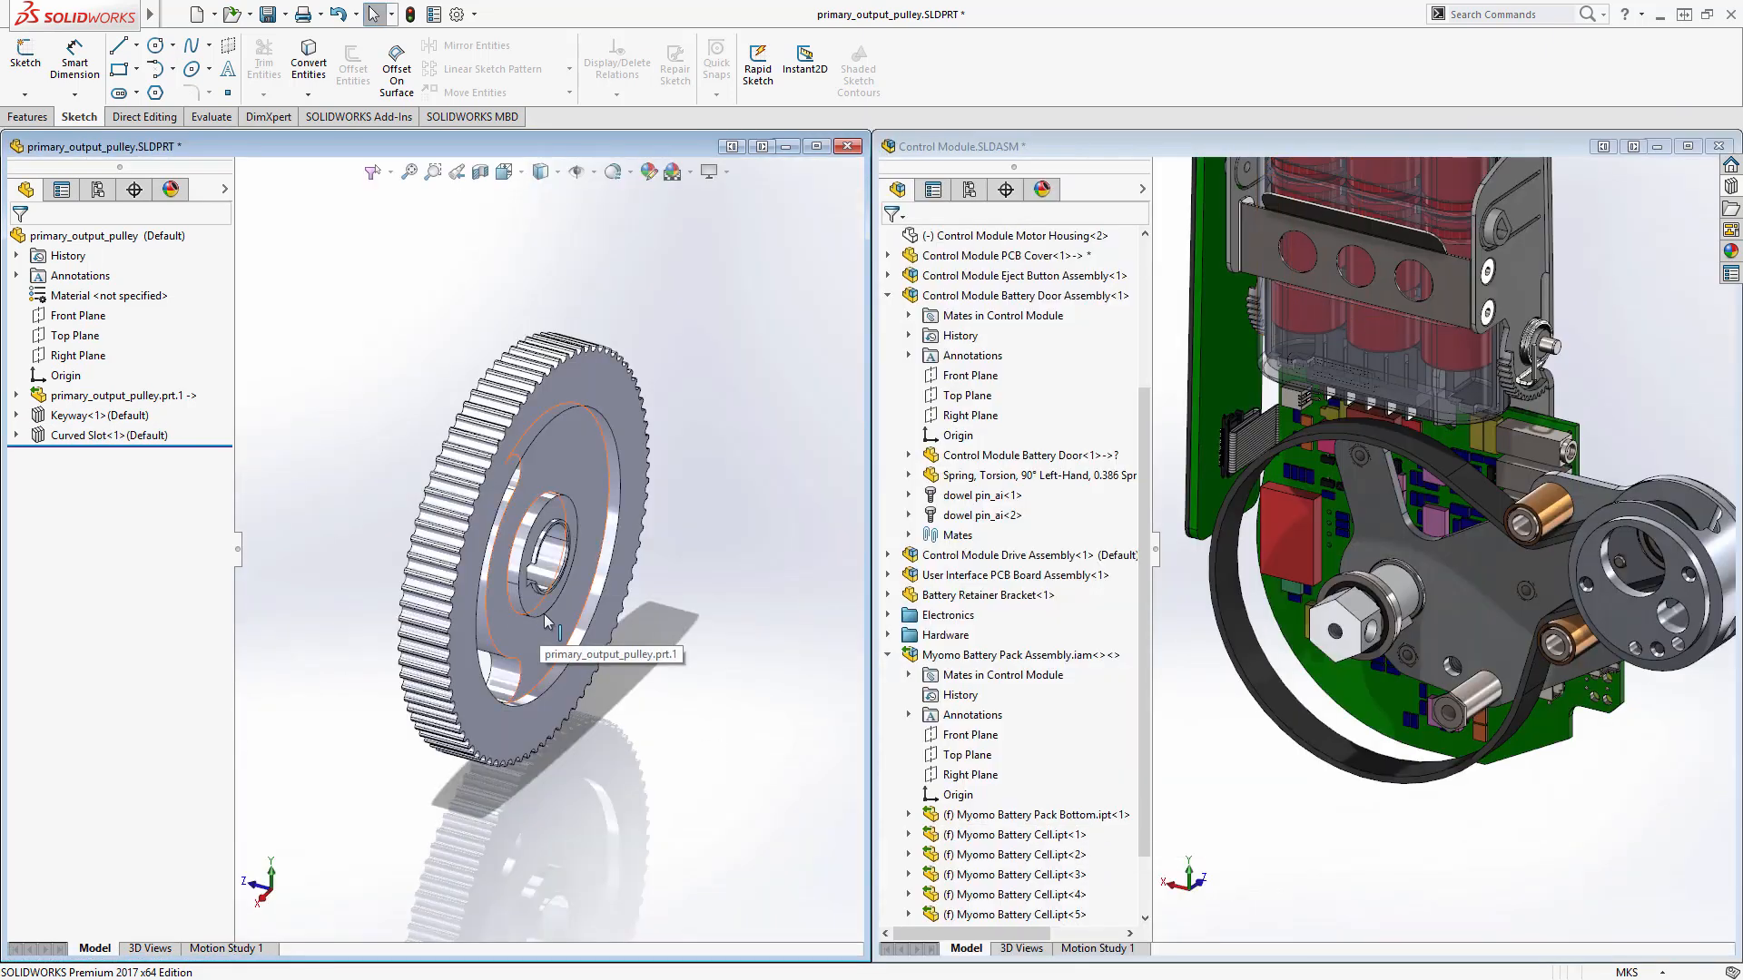
drag(572, 567, 1274, 833)
click(1280, 834)
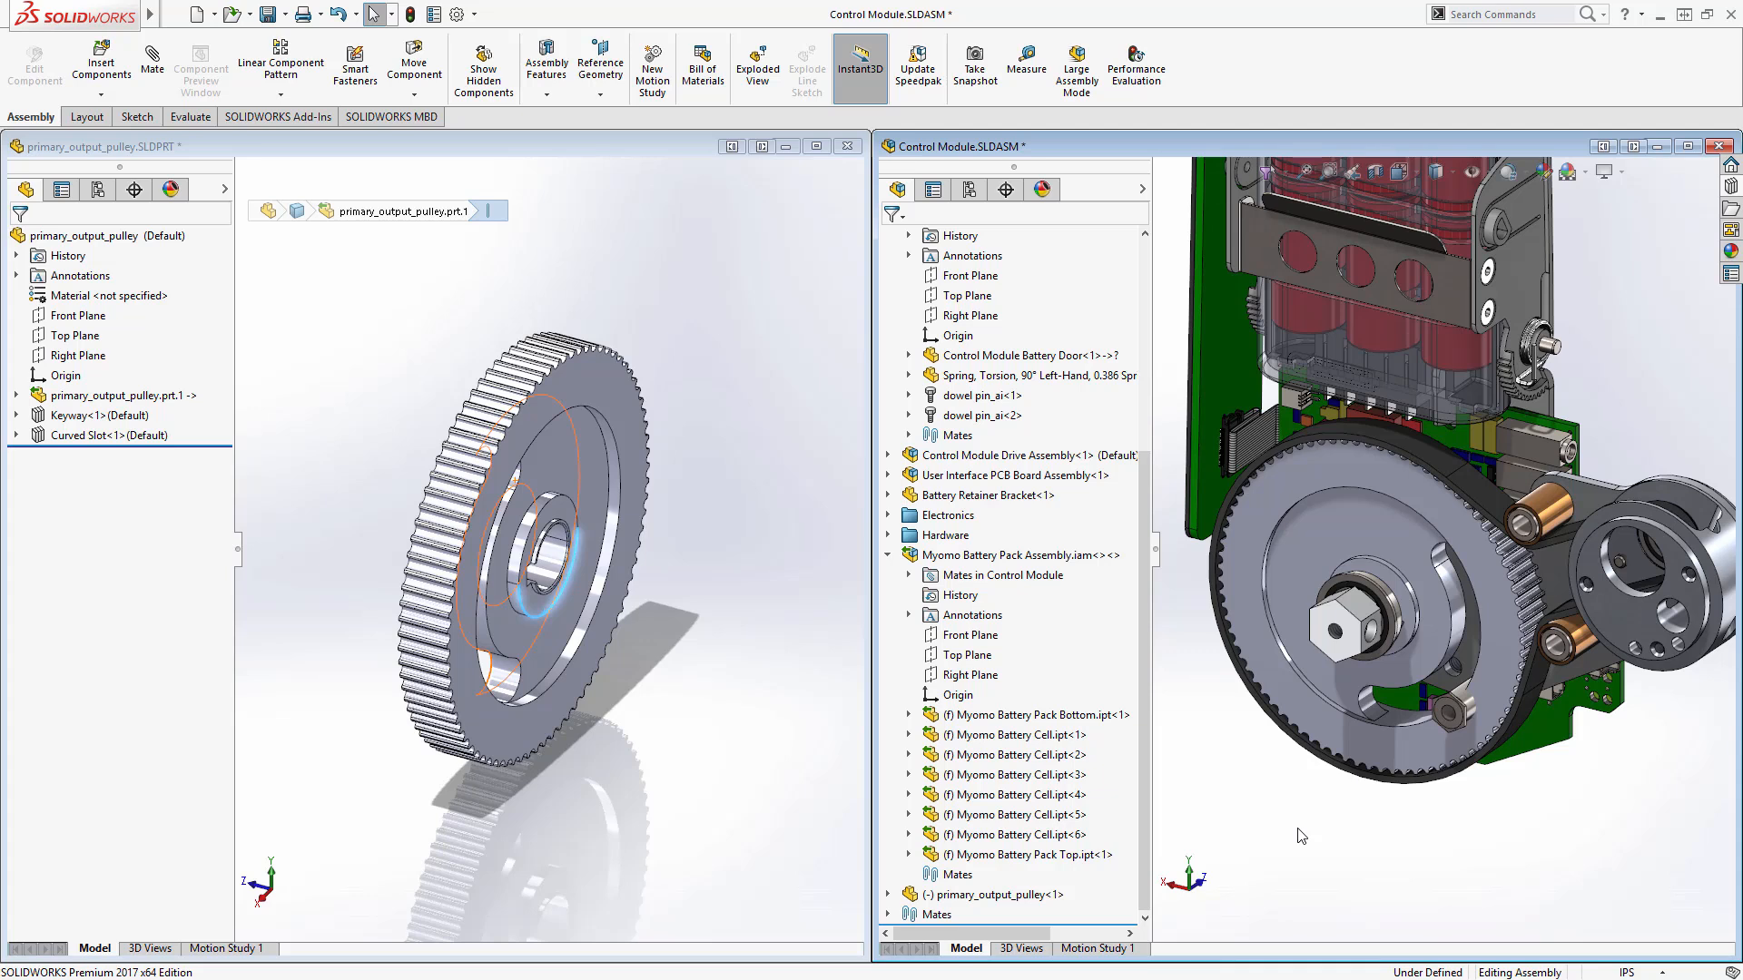
middle_drag(548, 821, 722, 814)
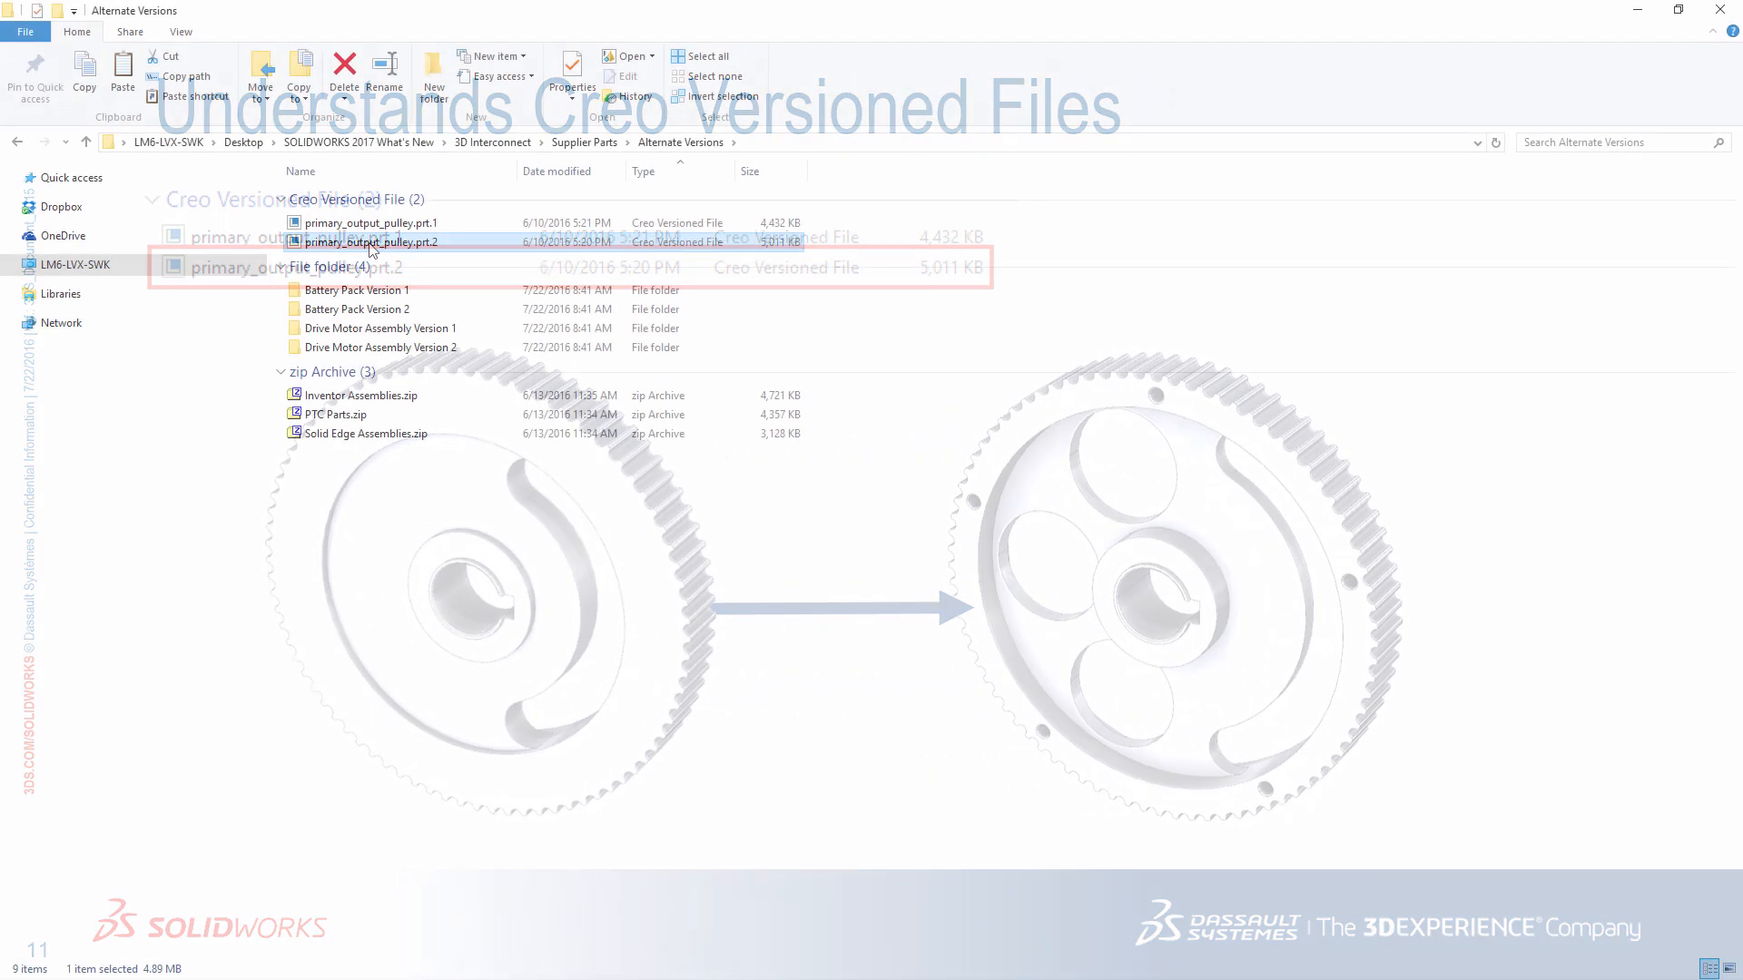
In File Explorer, copy primary_output_pulley.prt.2 from the Alternate Versions folder into the Supplier Parts folder
key(BackSpace)
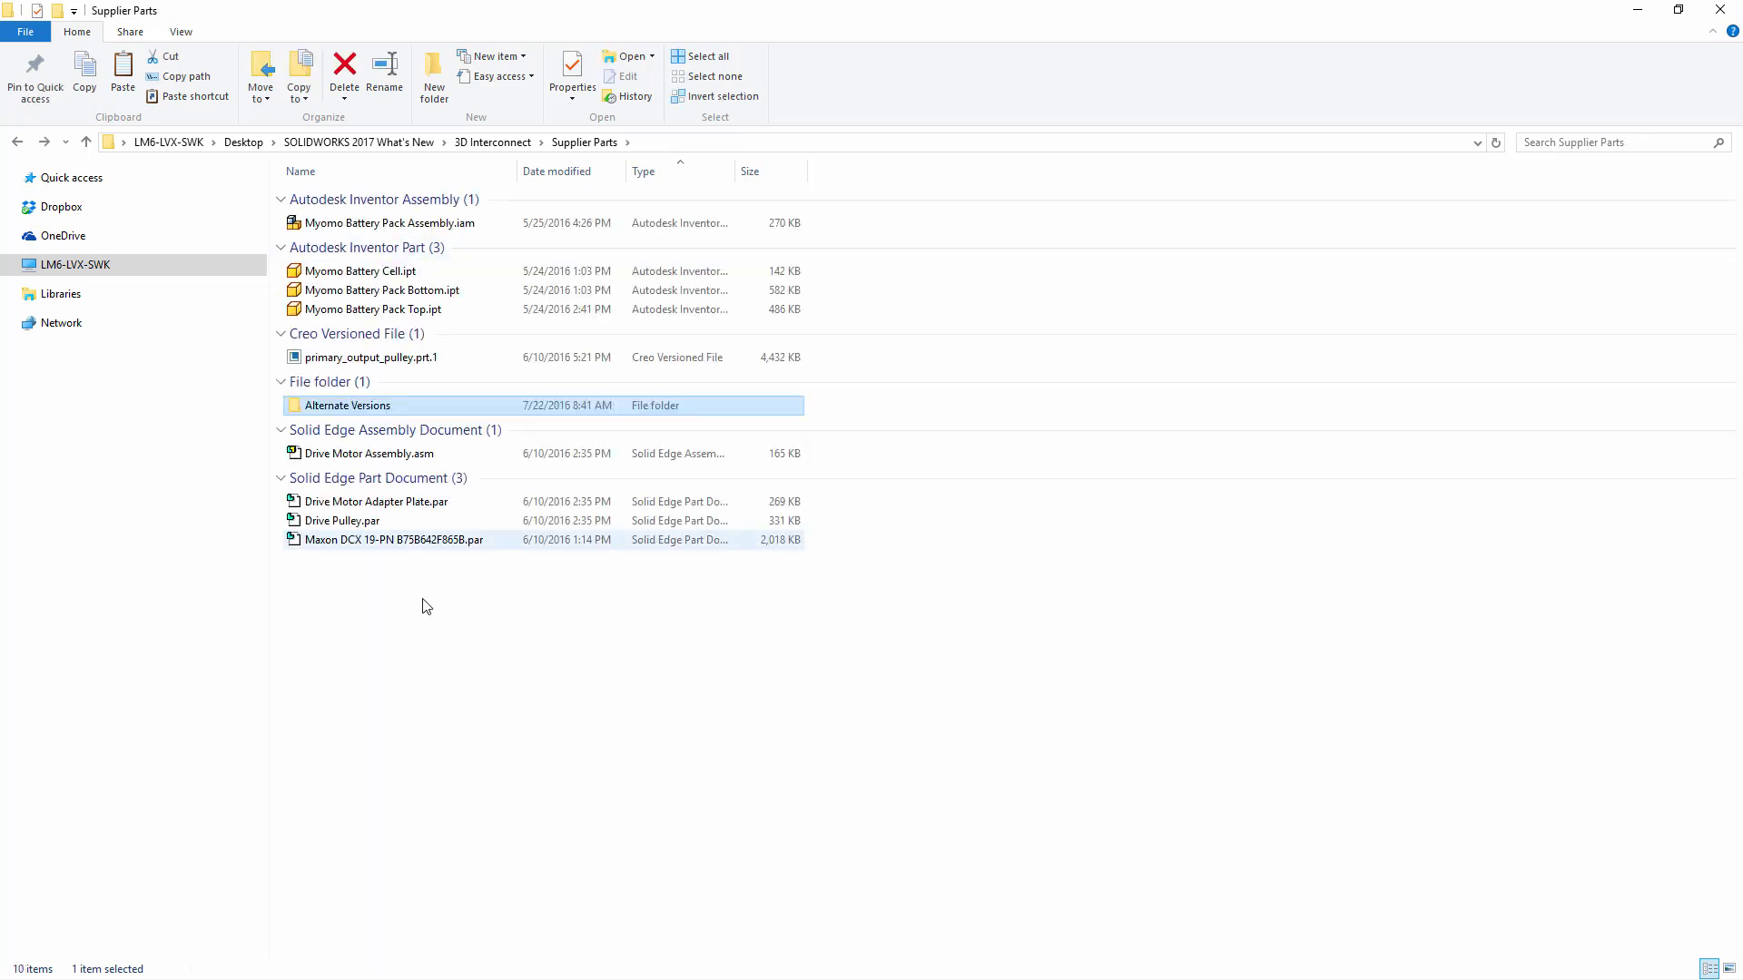
key(ctrl+v)
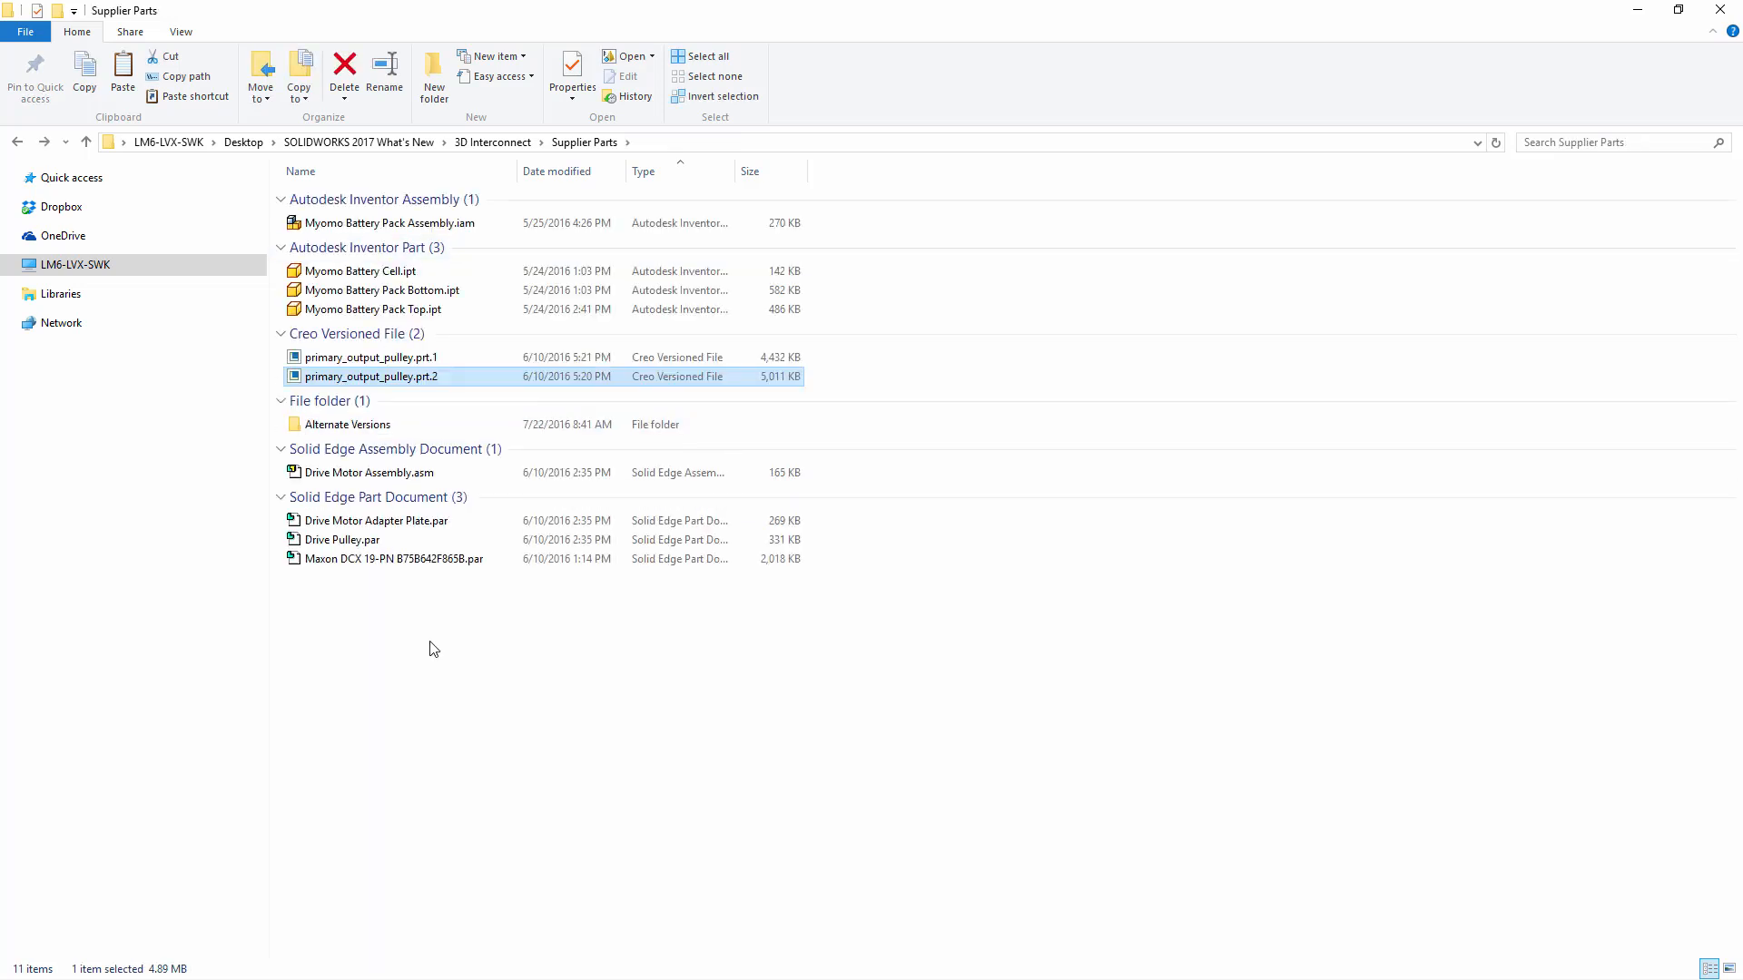
Switch back to SOLIDWORKS, update the pulley's linked Creo model to the new version, and expand its Keyway and Curved Slot features
key(alt+Tab)
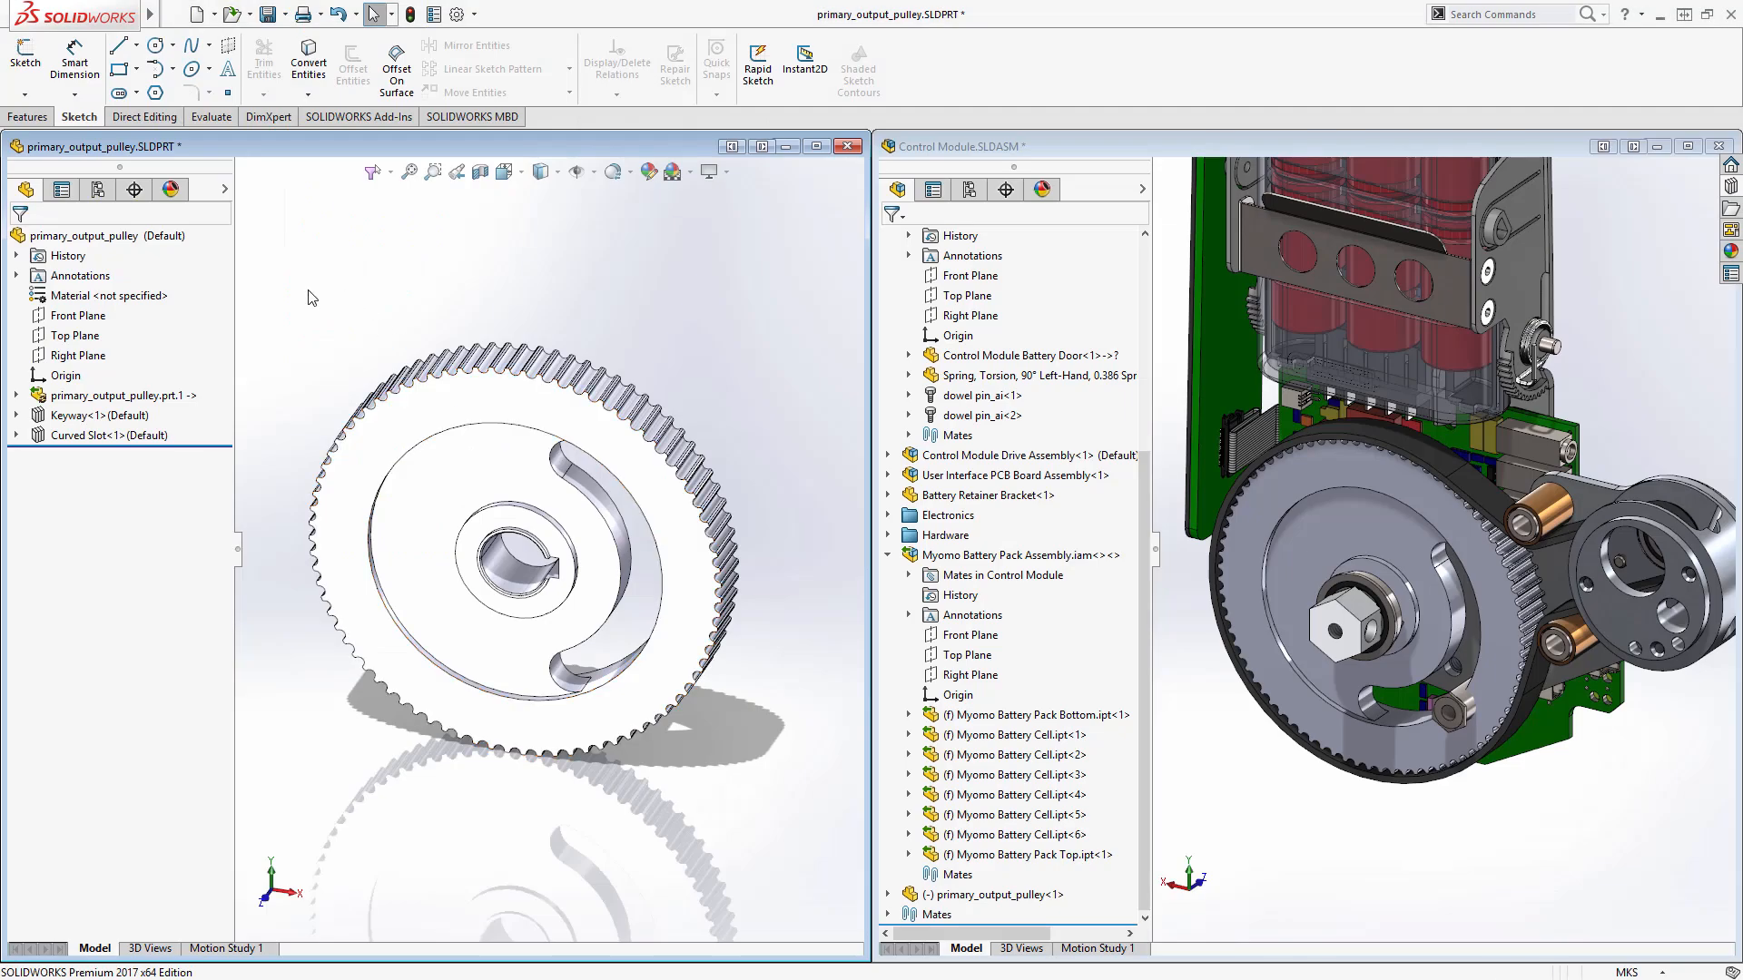
right_click(164, 403)
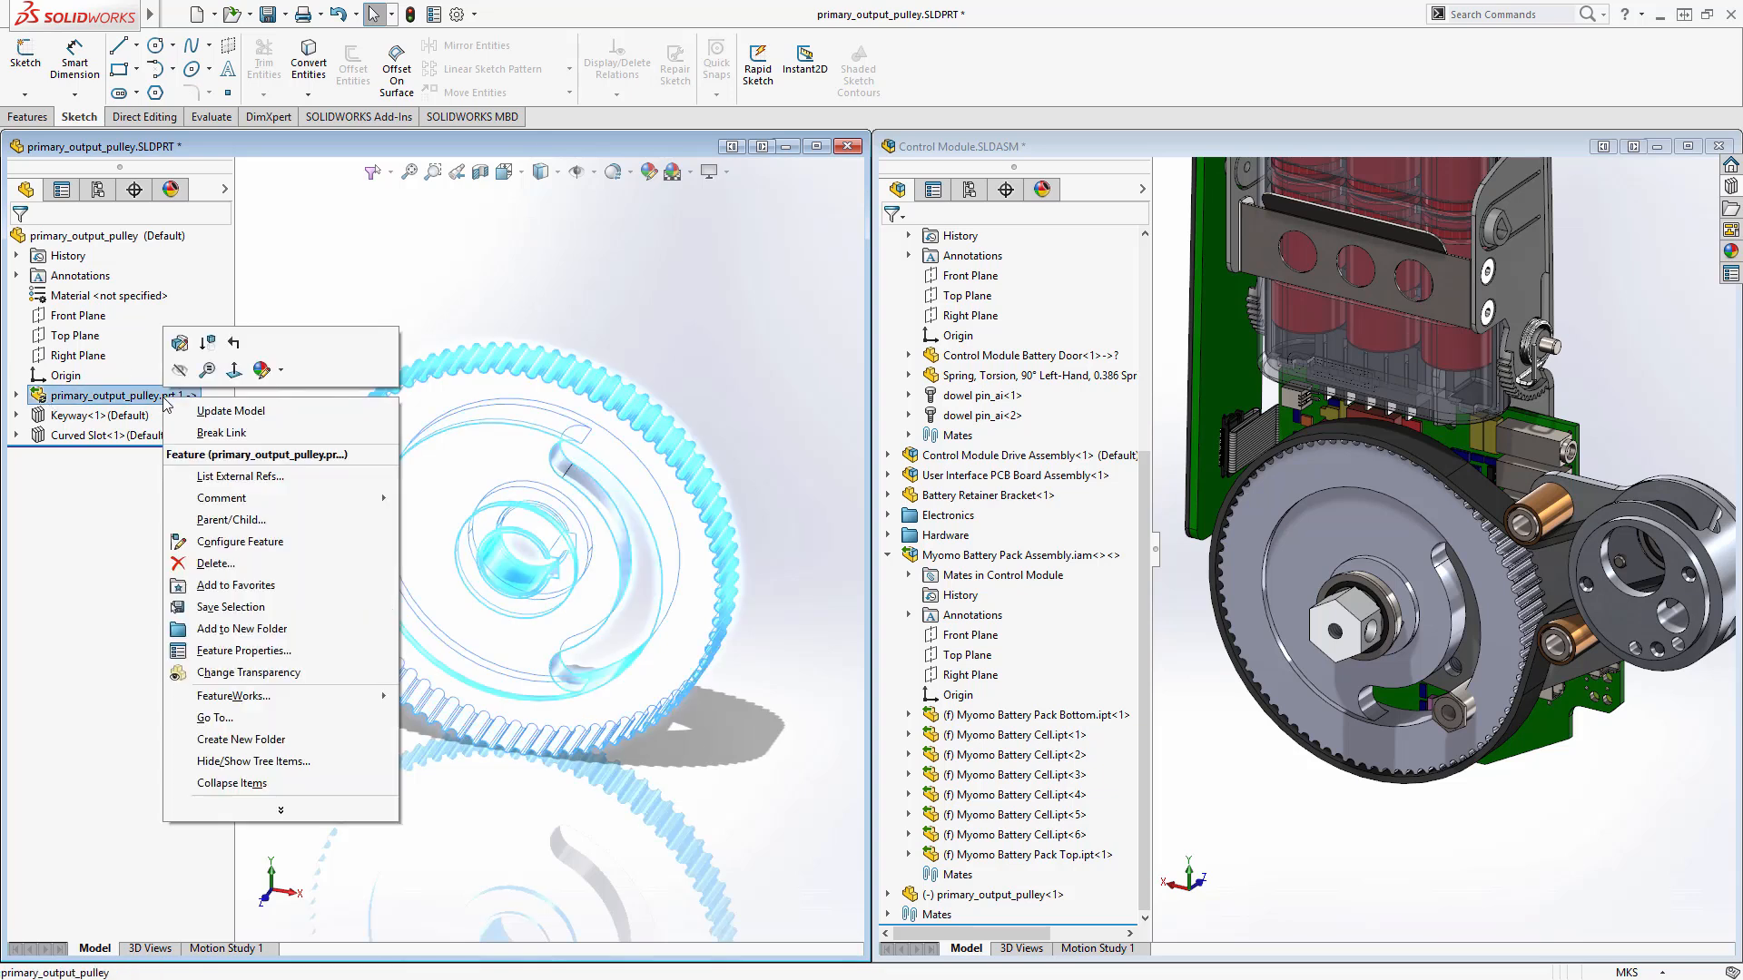
click(261, 418)
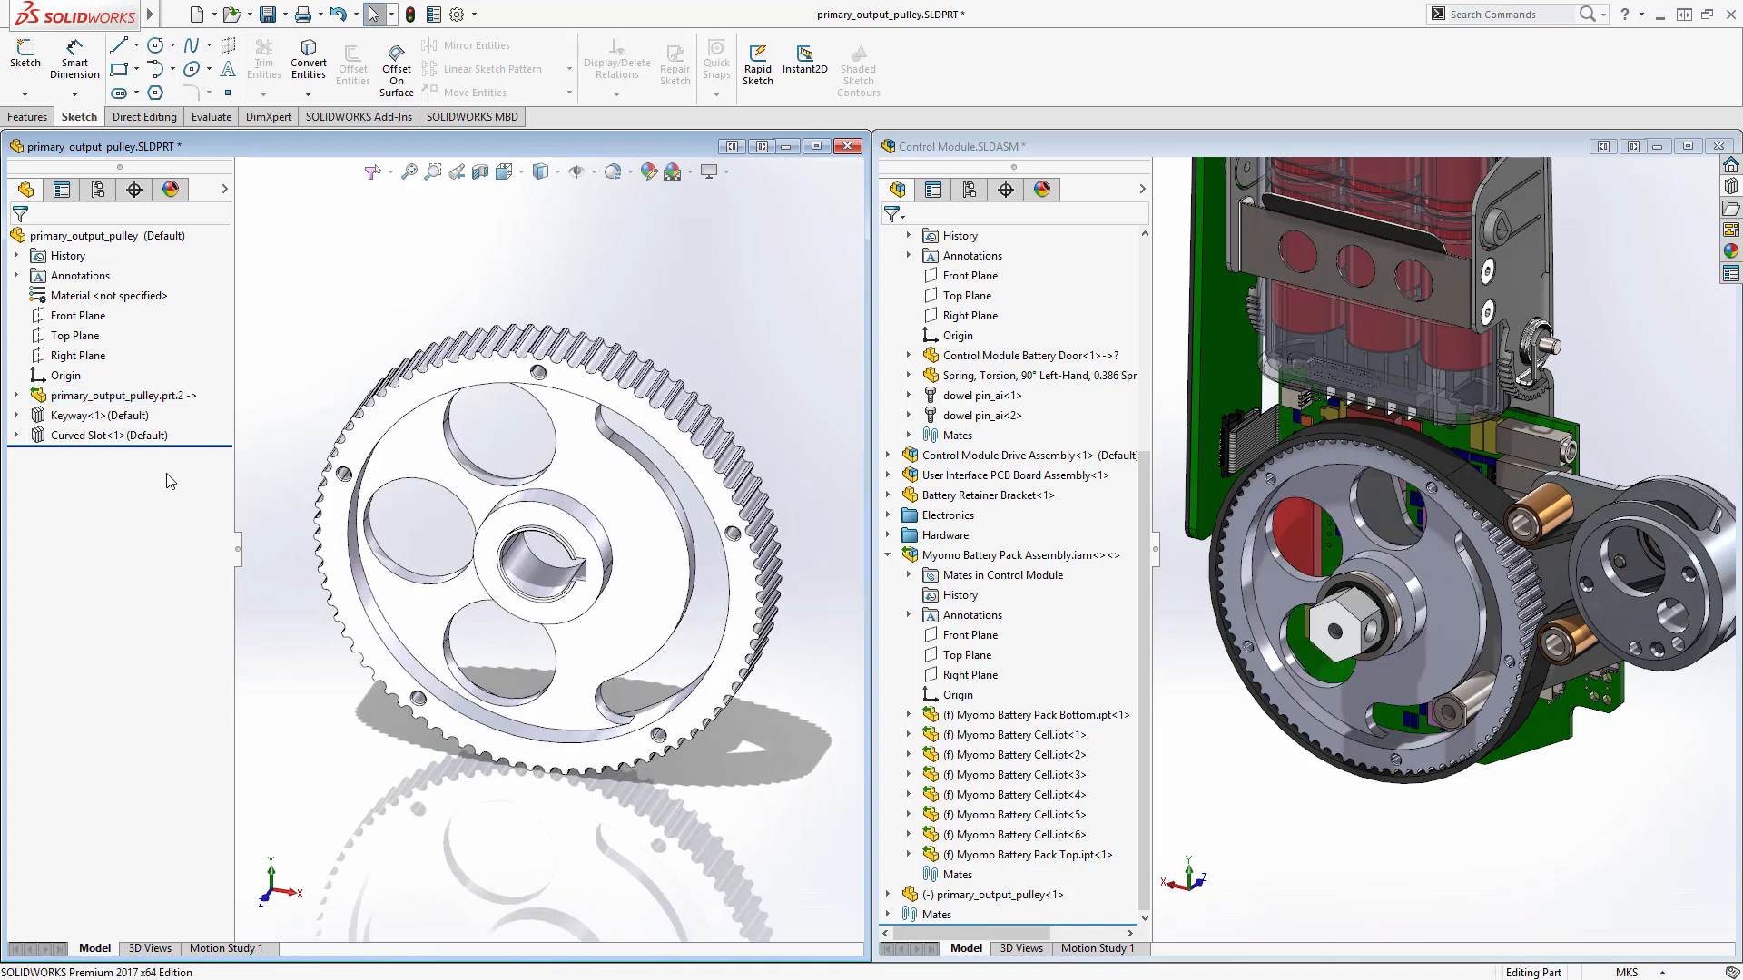
click(17, 437)
click(17, 417)
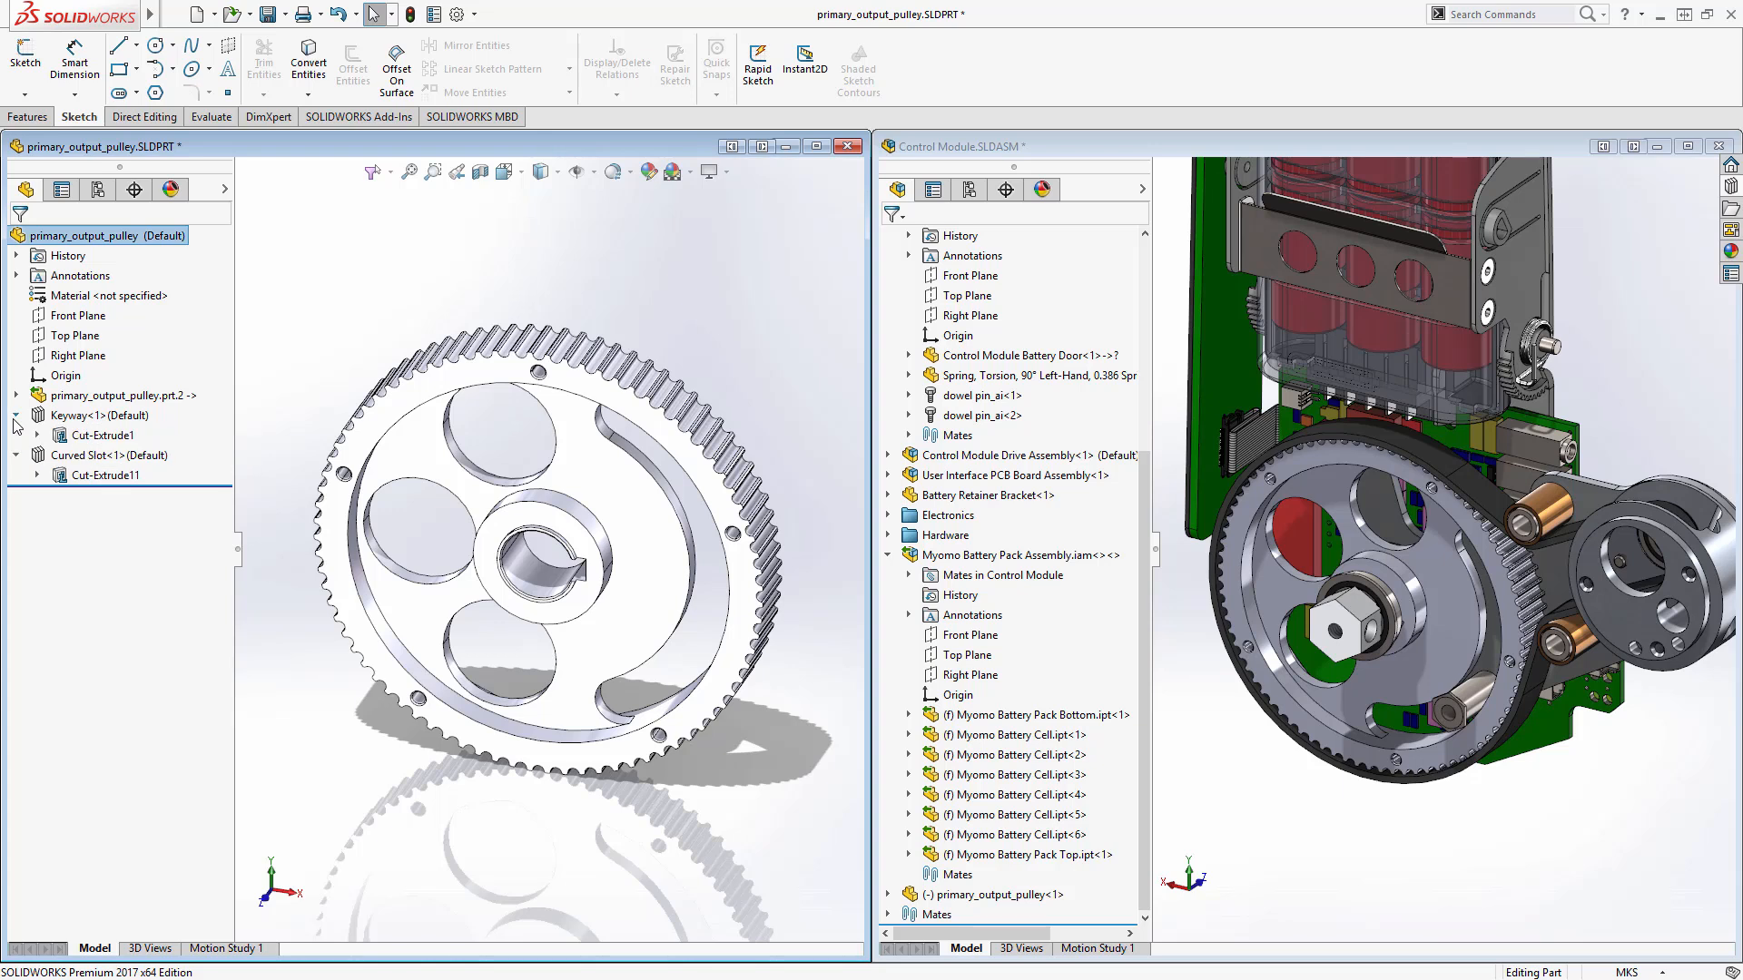
Collapse the Control Module assembly's feature tree, maximize its window and adjust the view display settings
click(1140, 551)
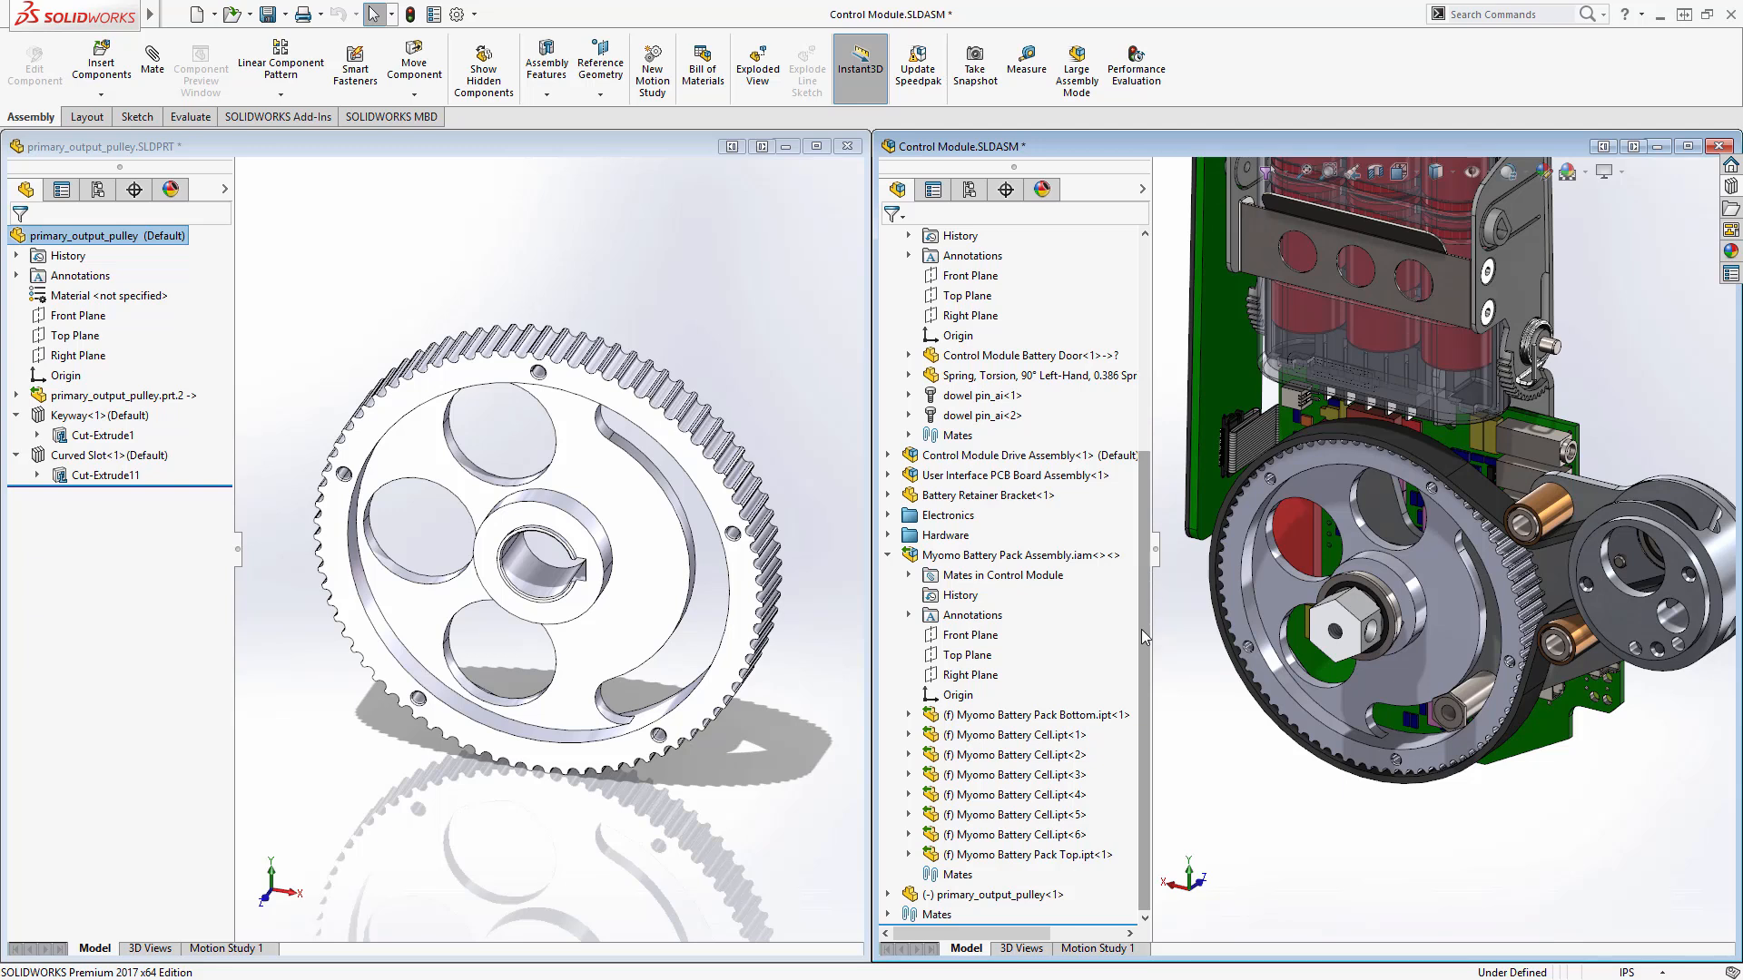
key(shift+c)
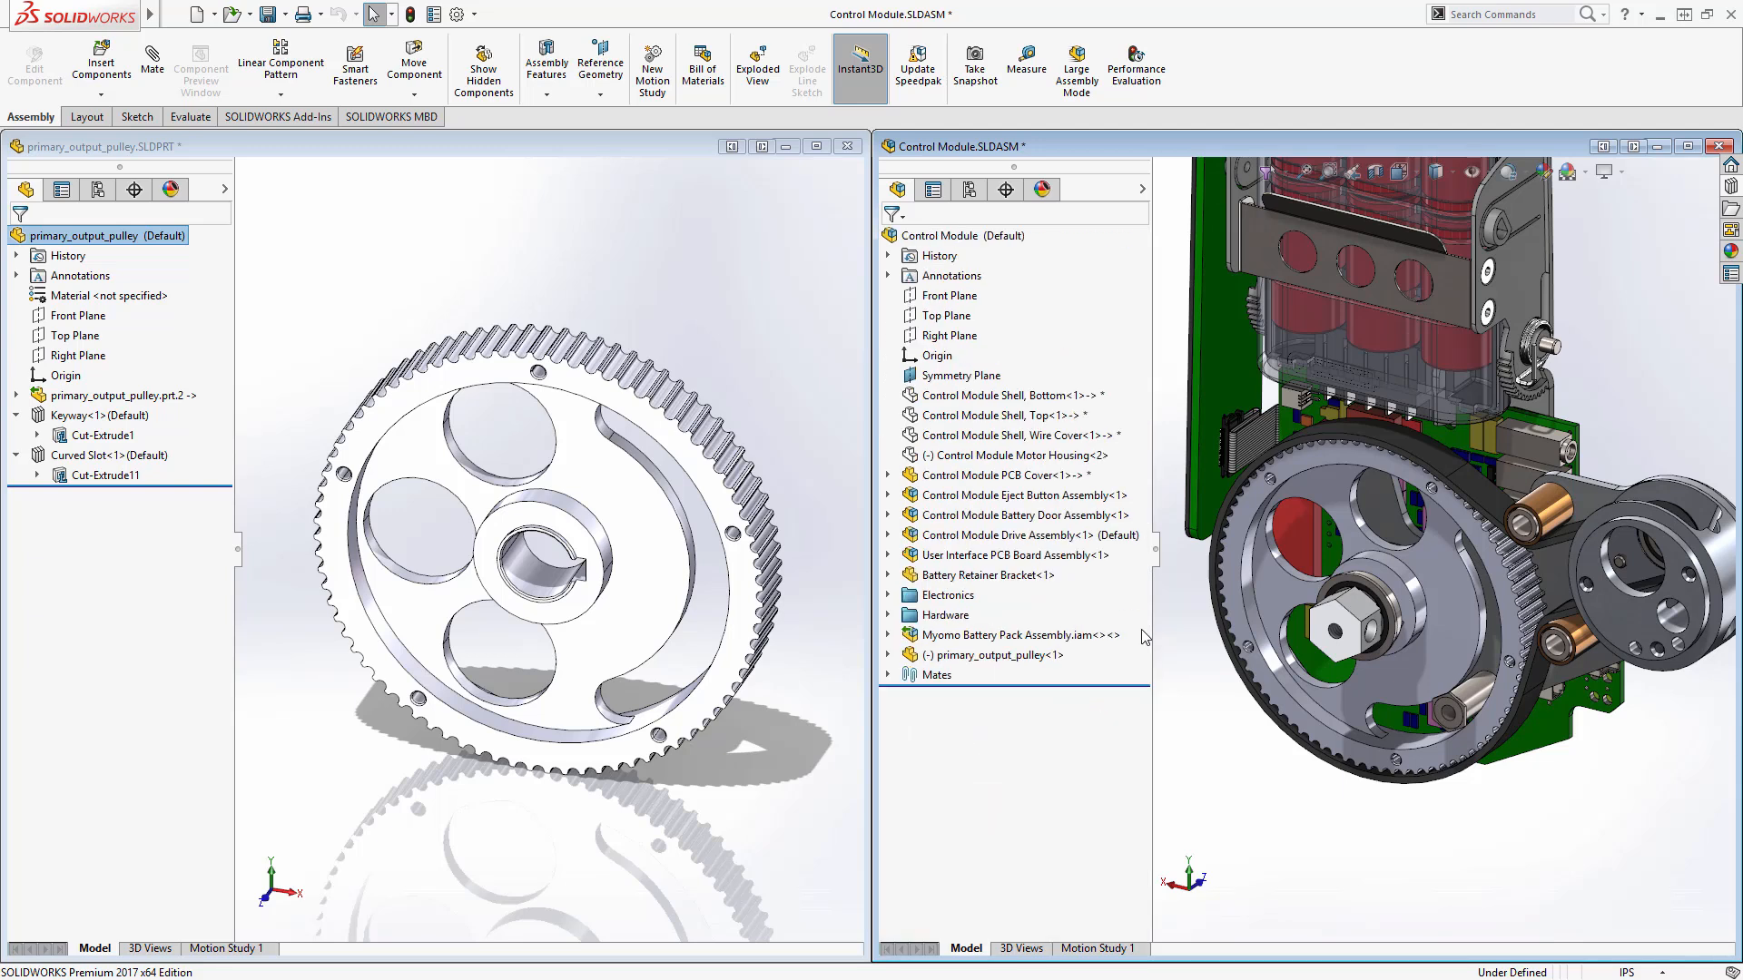
click(1688, 146)
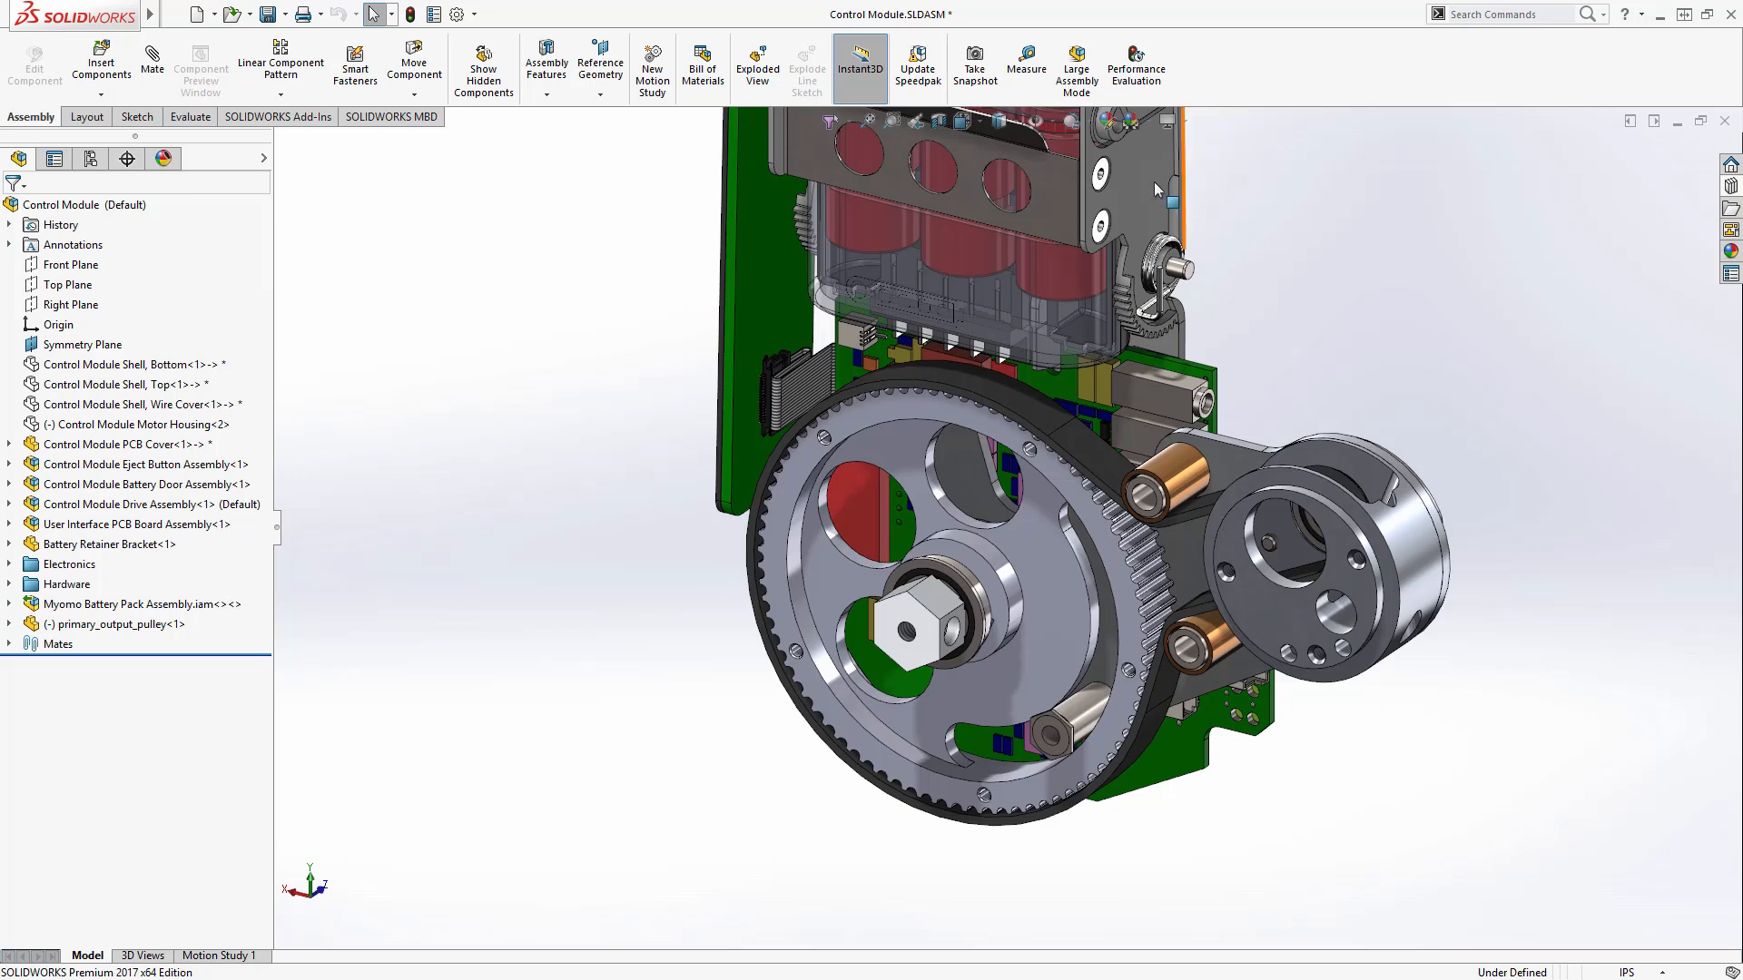
click(1071, 120)
click(1094, 190)
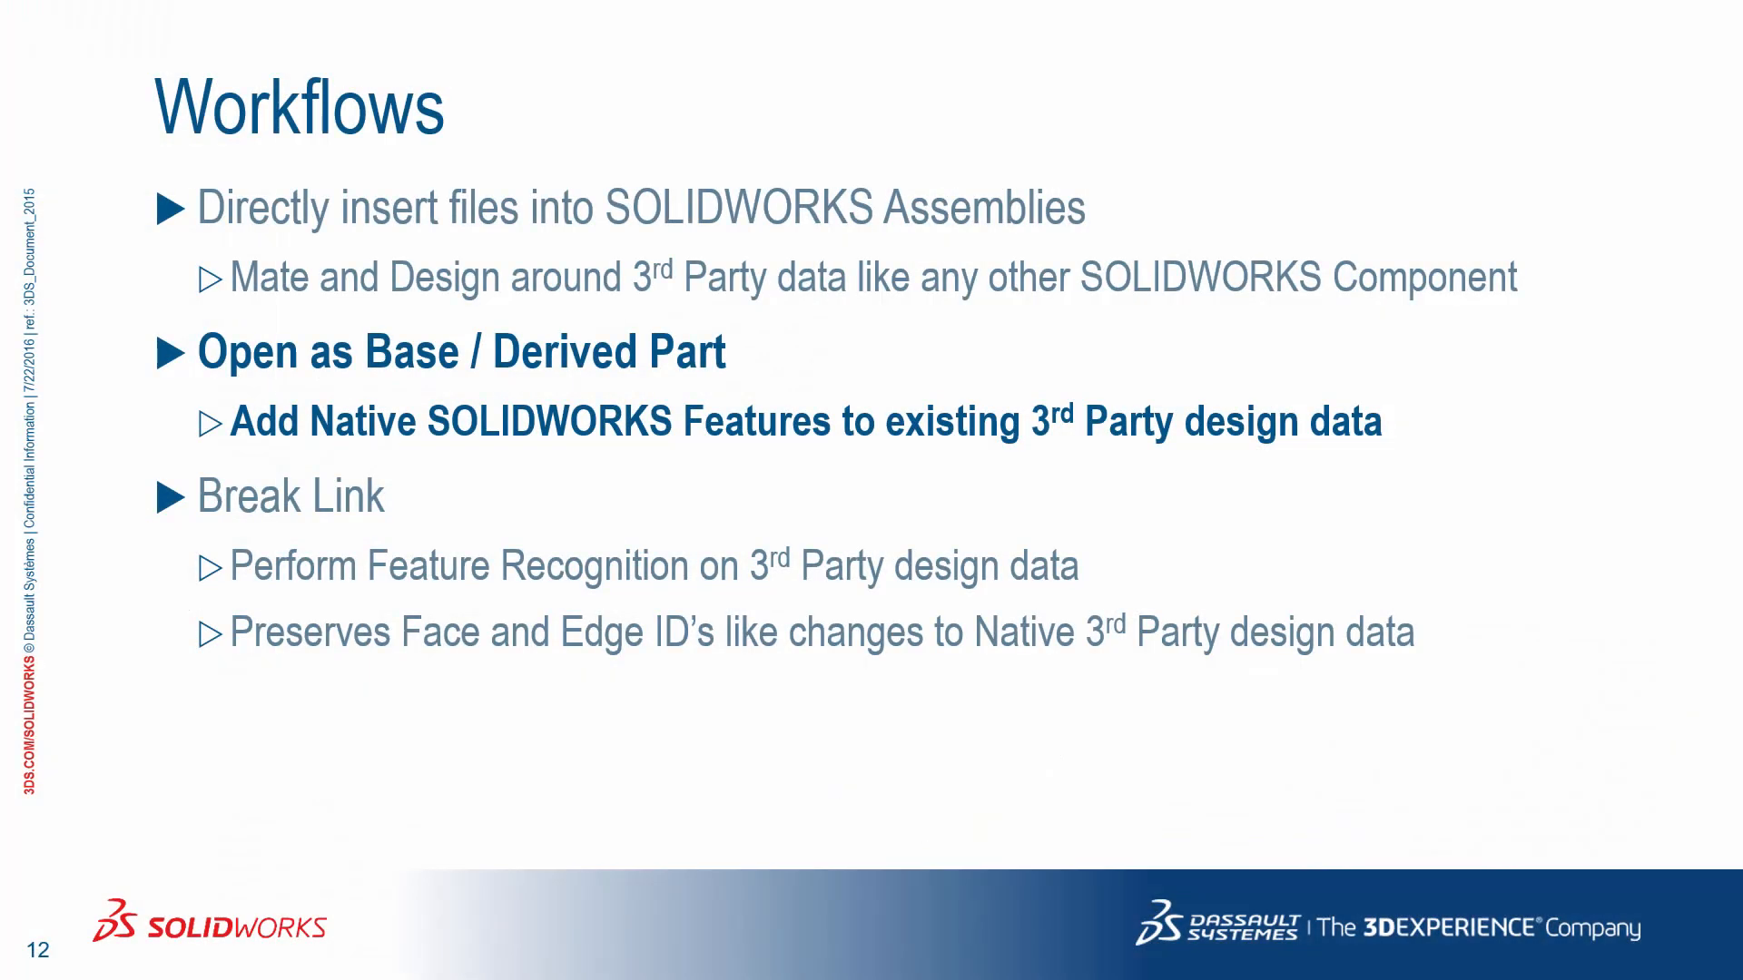
key(Right)
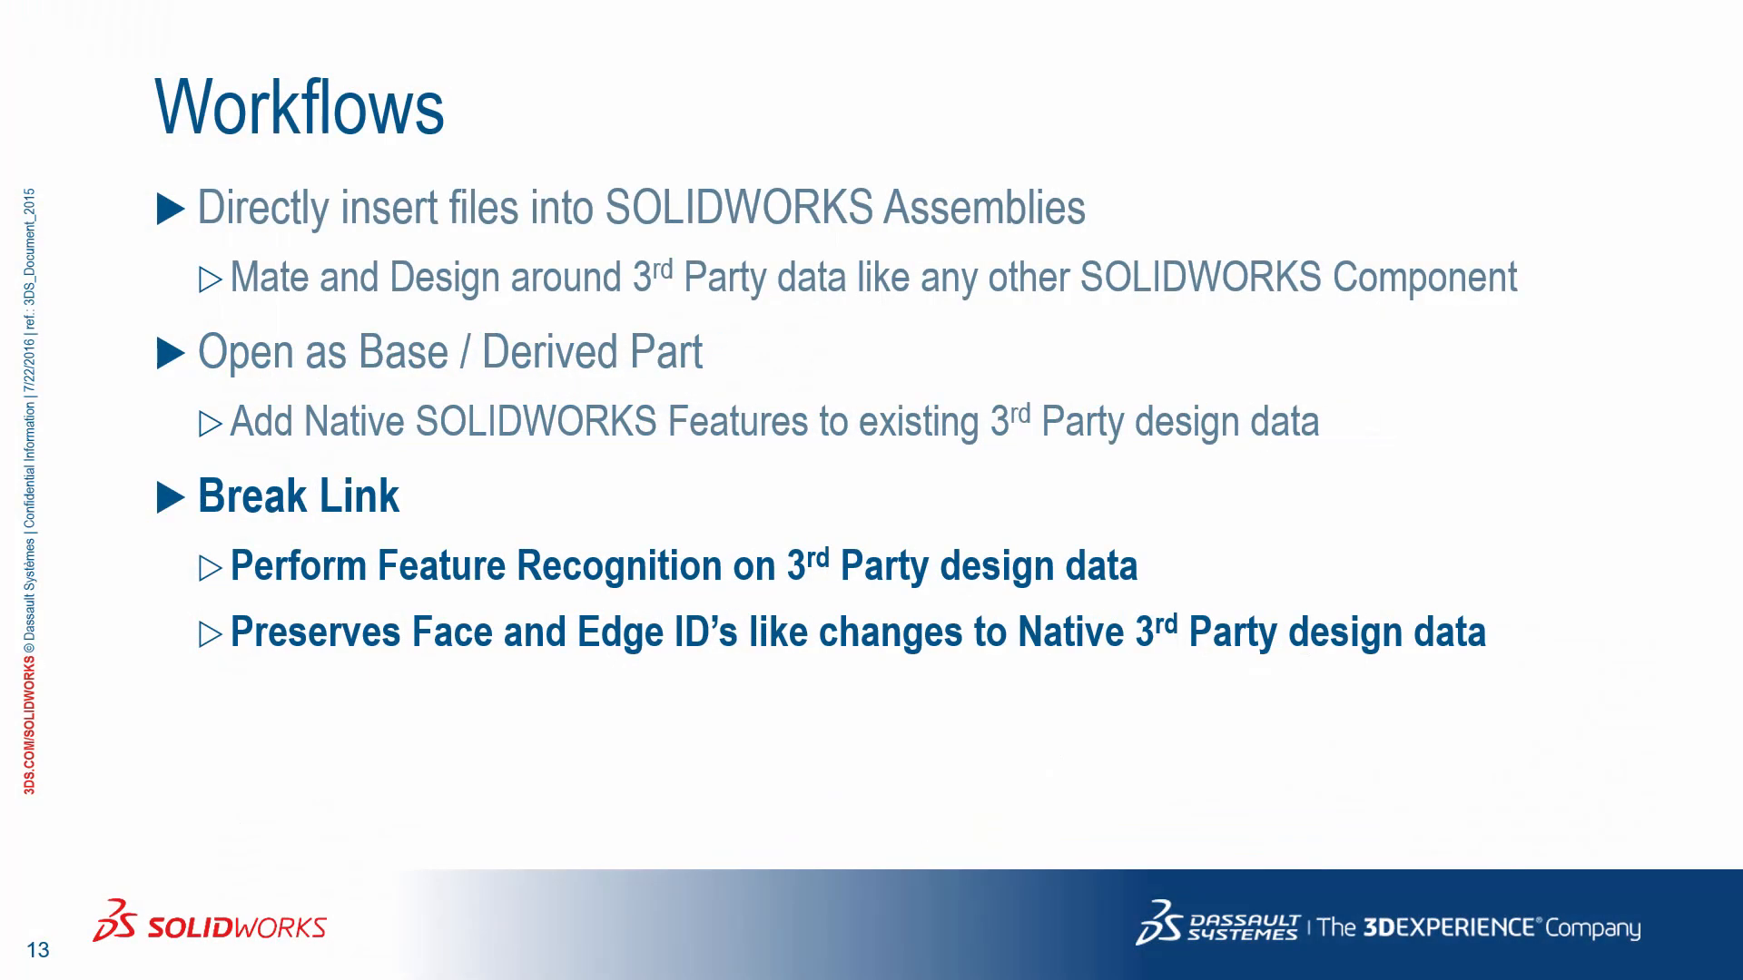
key(Right)
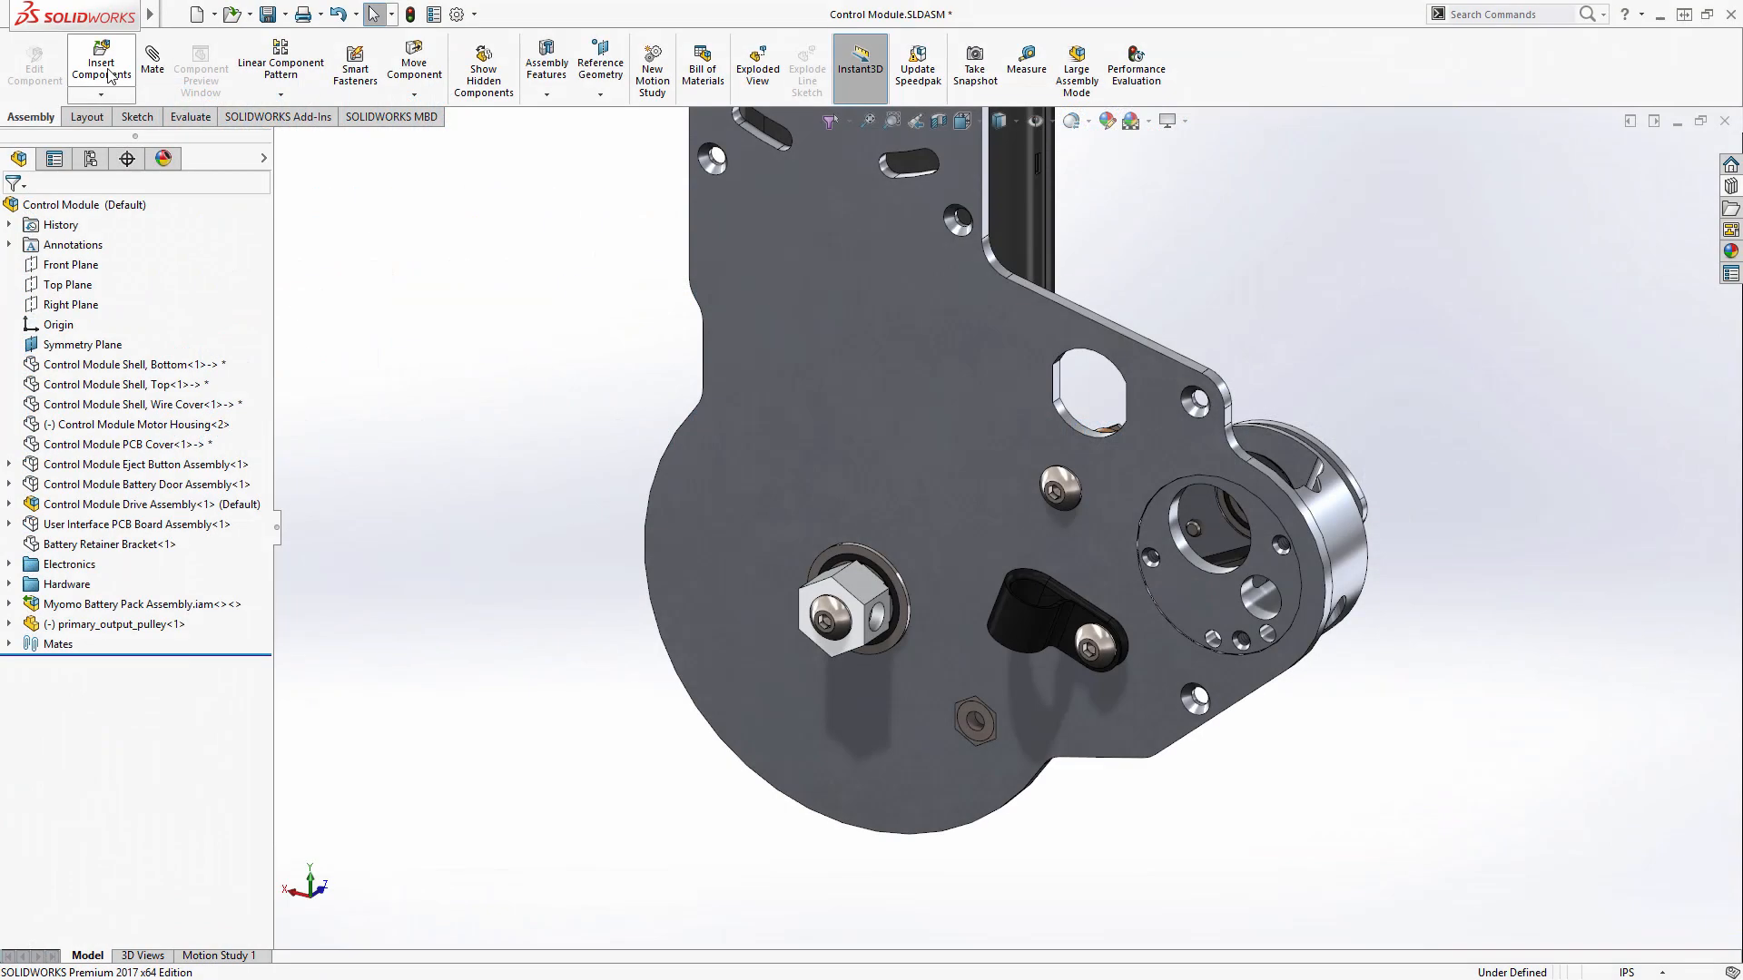
Insert the Solid Edge assembly Drive Motor Assembly.asm from the Supplier Parts folder beside the Control Module back plate
click(103, 71)
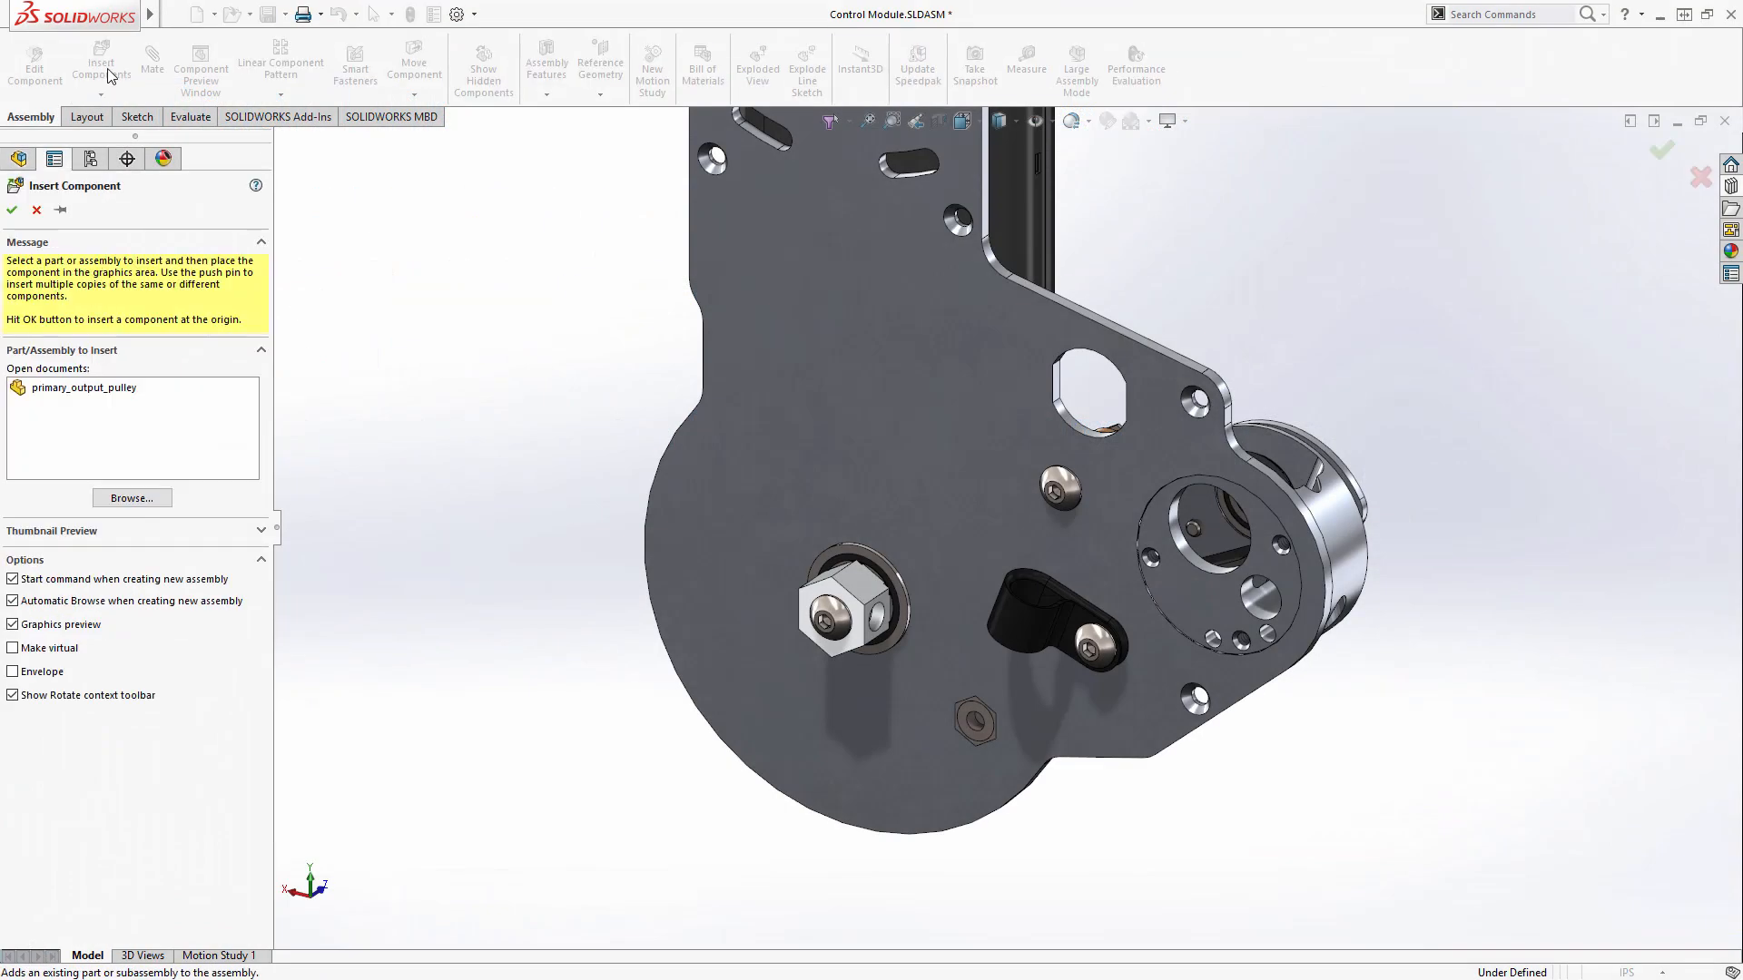
click(133, 499)
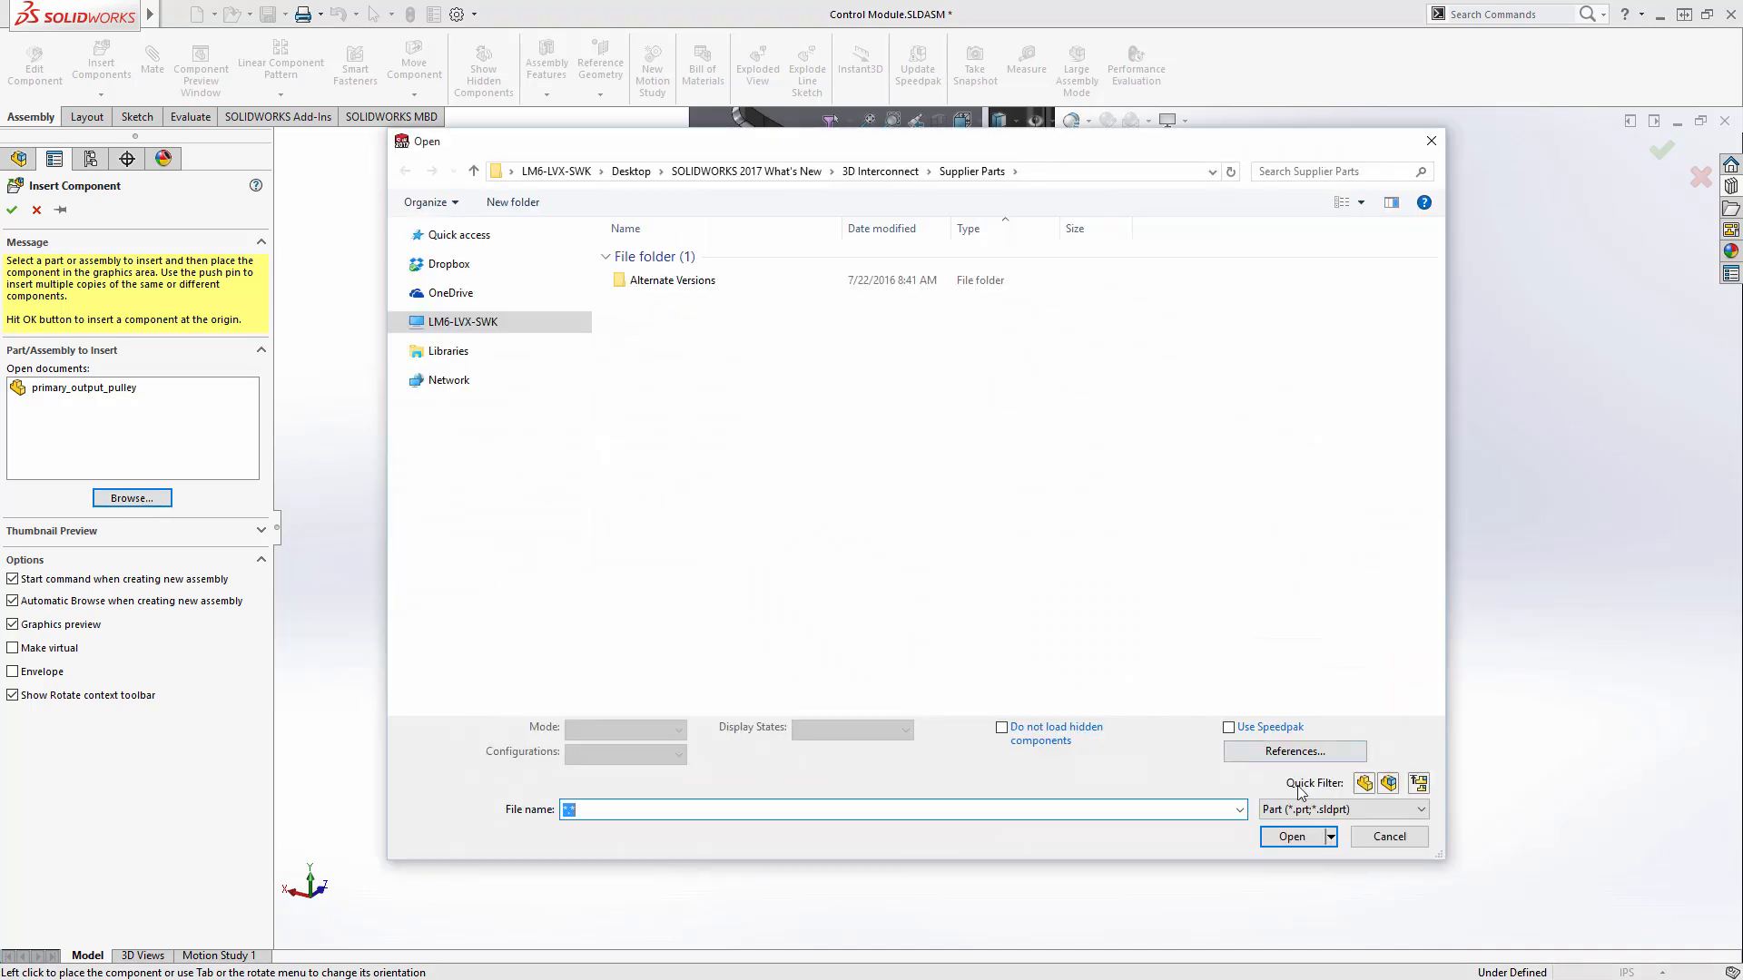
click(1335, 813)
click(1346, 772)
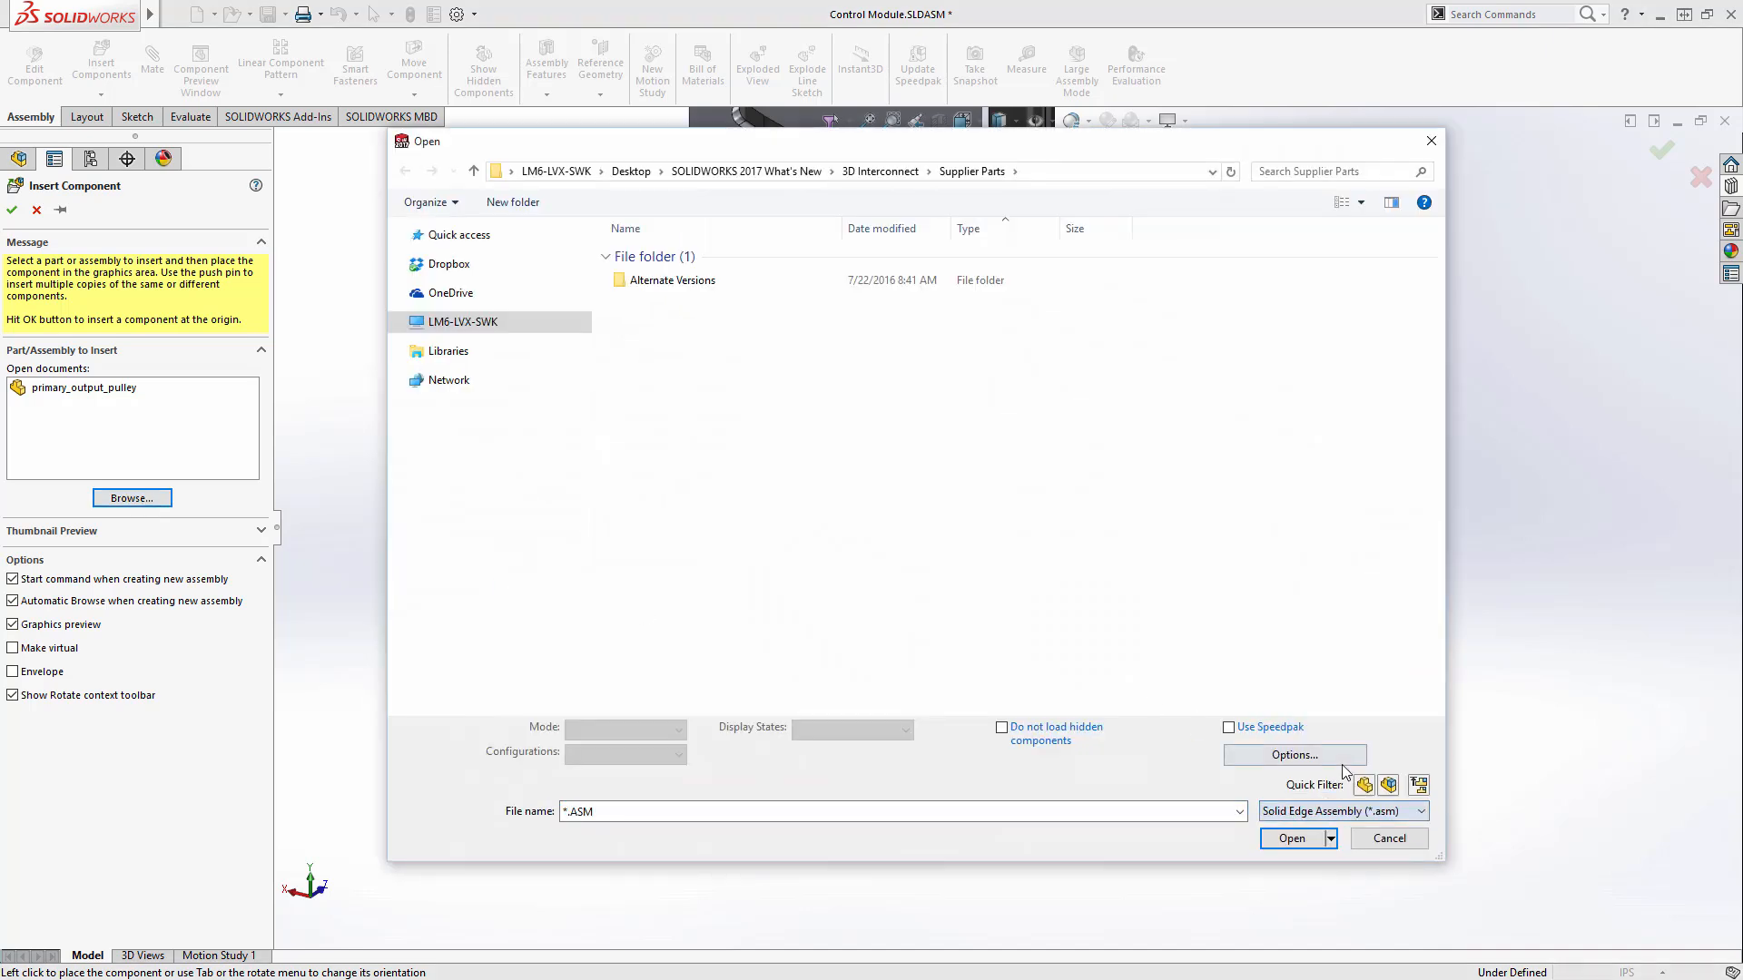
double_click(642, 329)
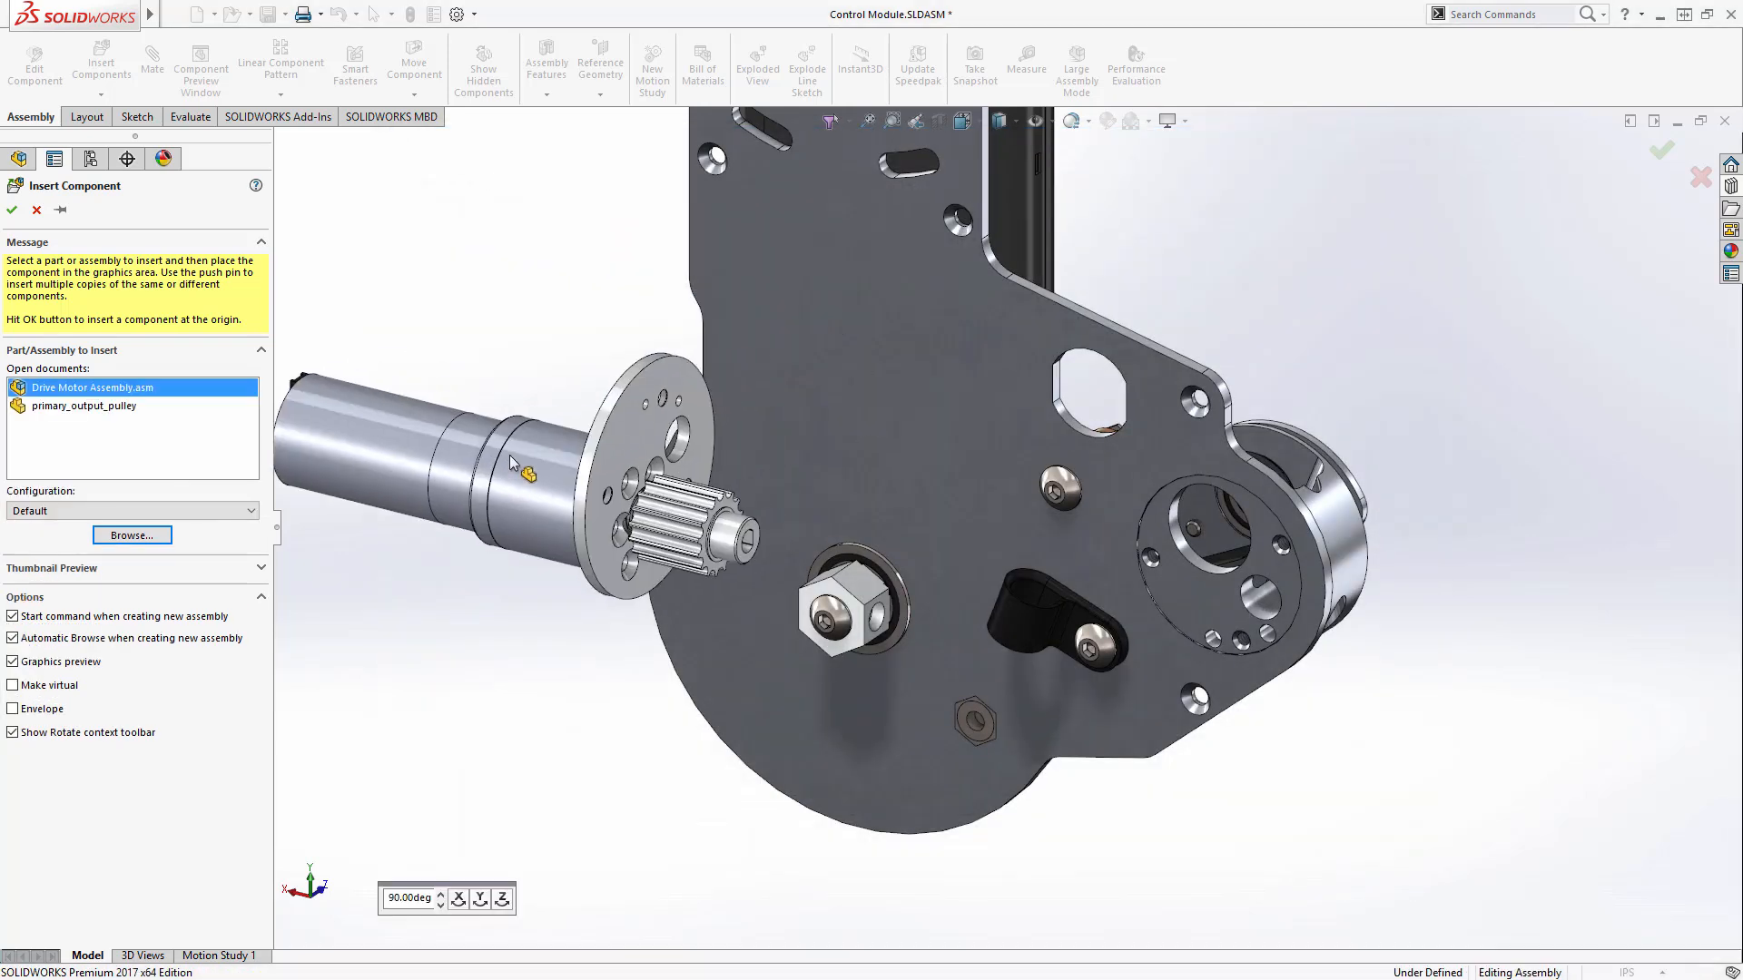
click(509, 455)
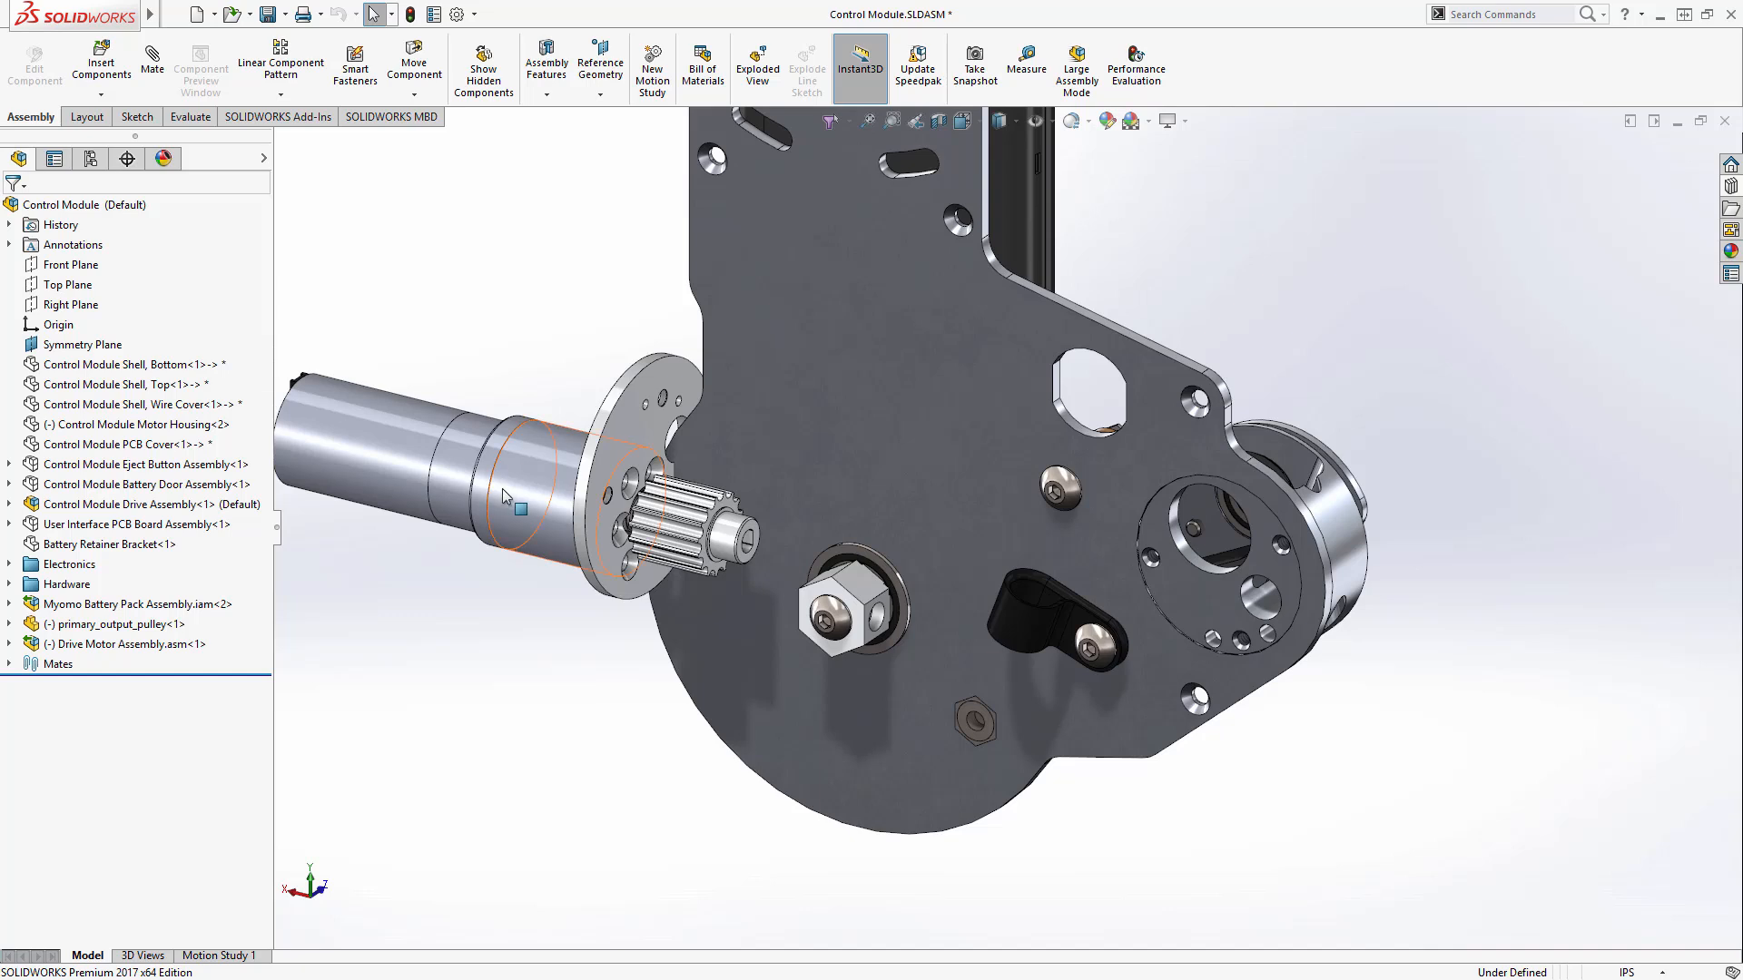
Mate the drive motor's adapter plate onto the round Drive Motor Input Bracket and apply a concentric mate
alt+drag(629, 595, 1276, 454)
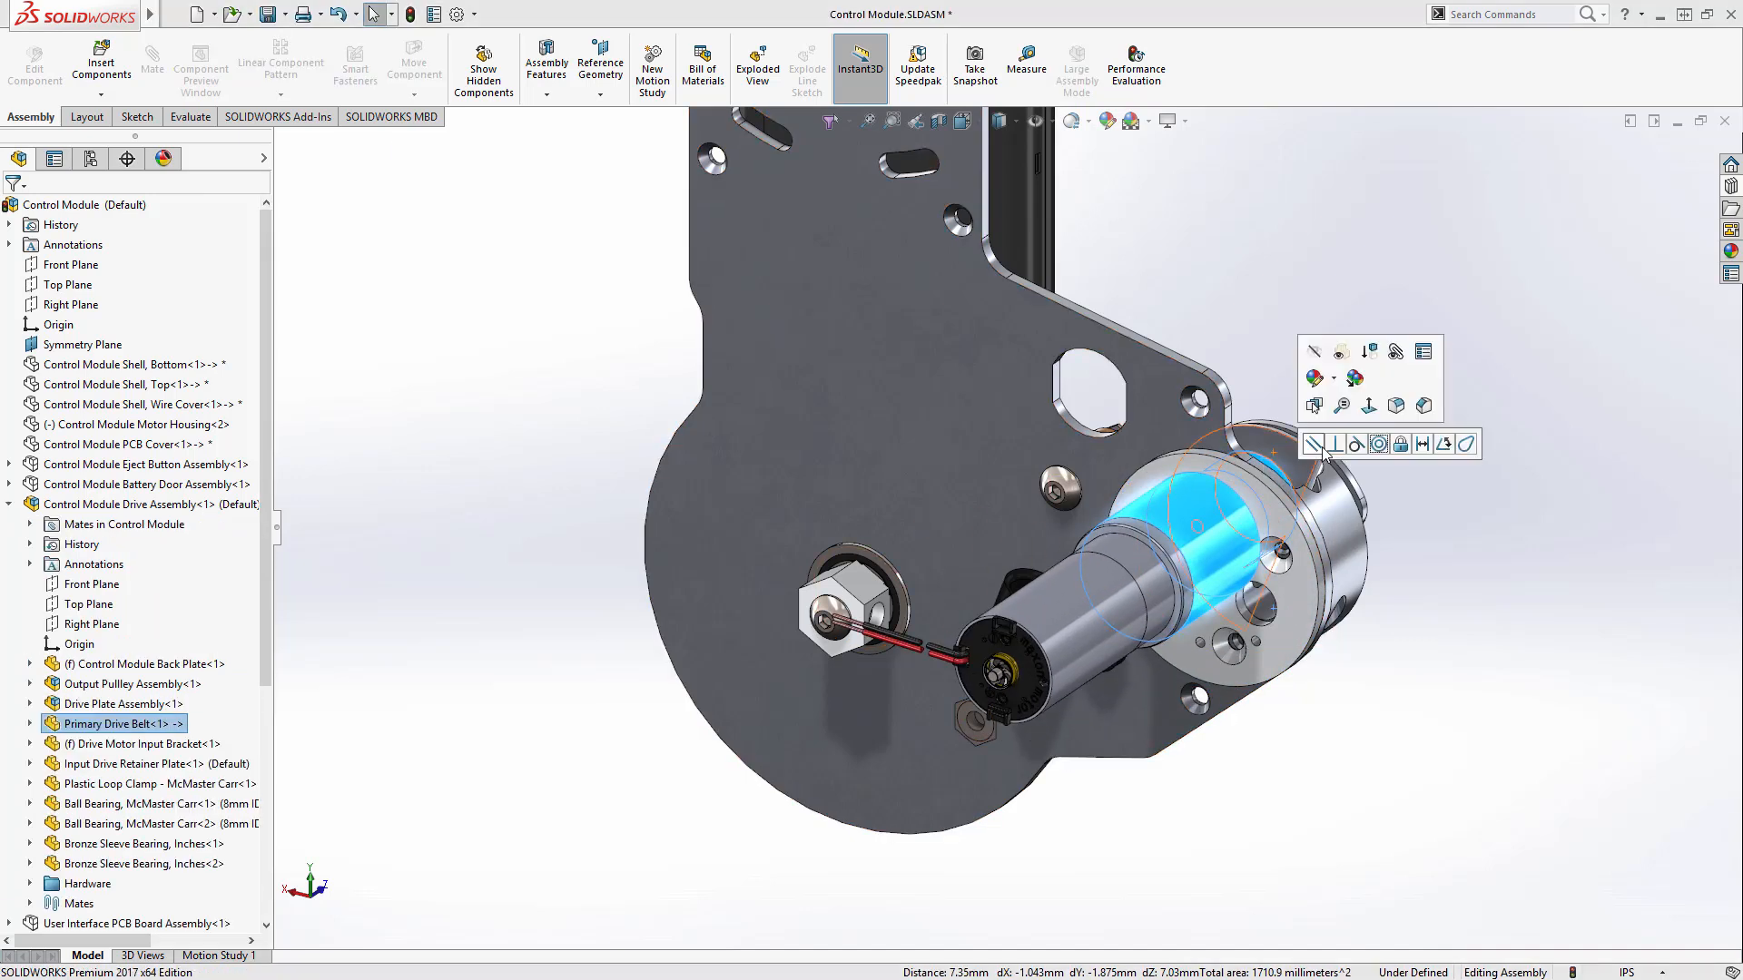
click(1379, 444)
middle_drag(1331, 612, 1364, 554)
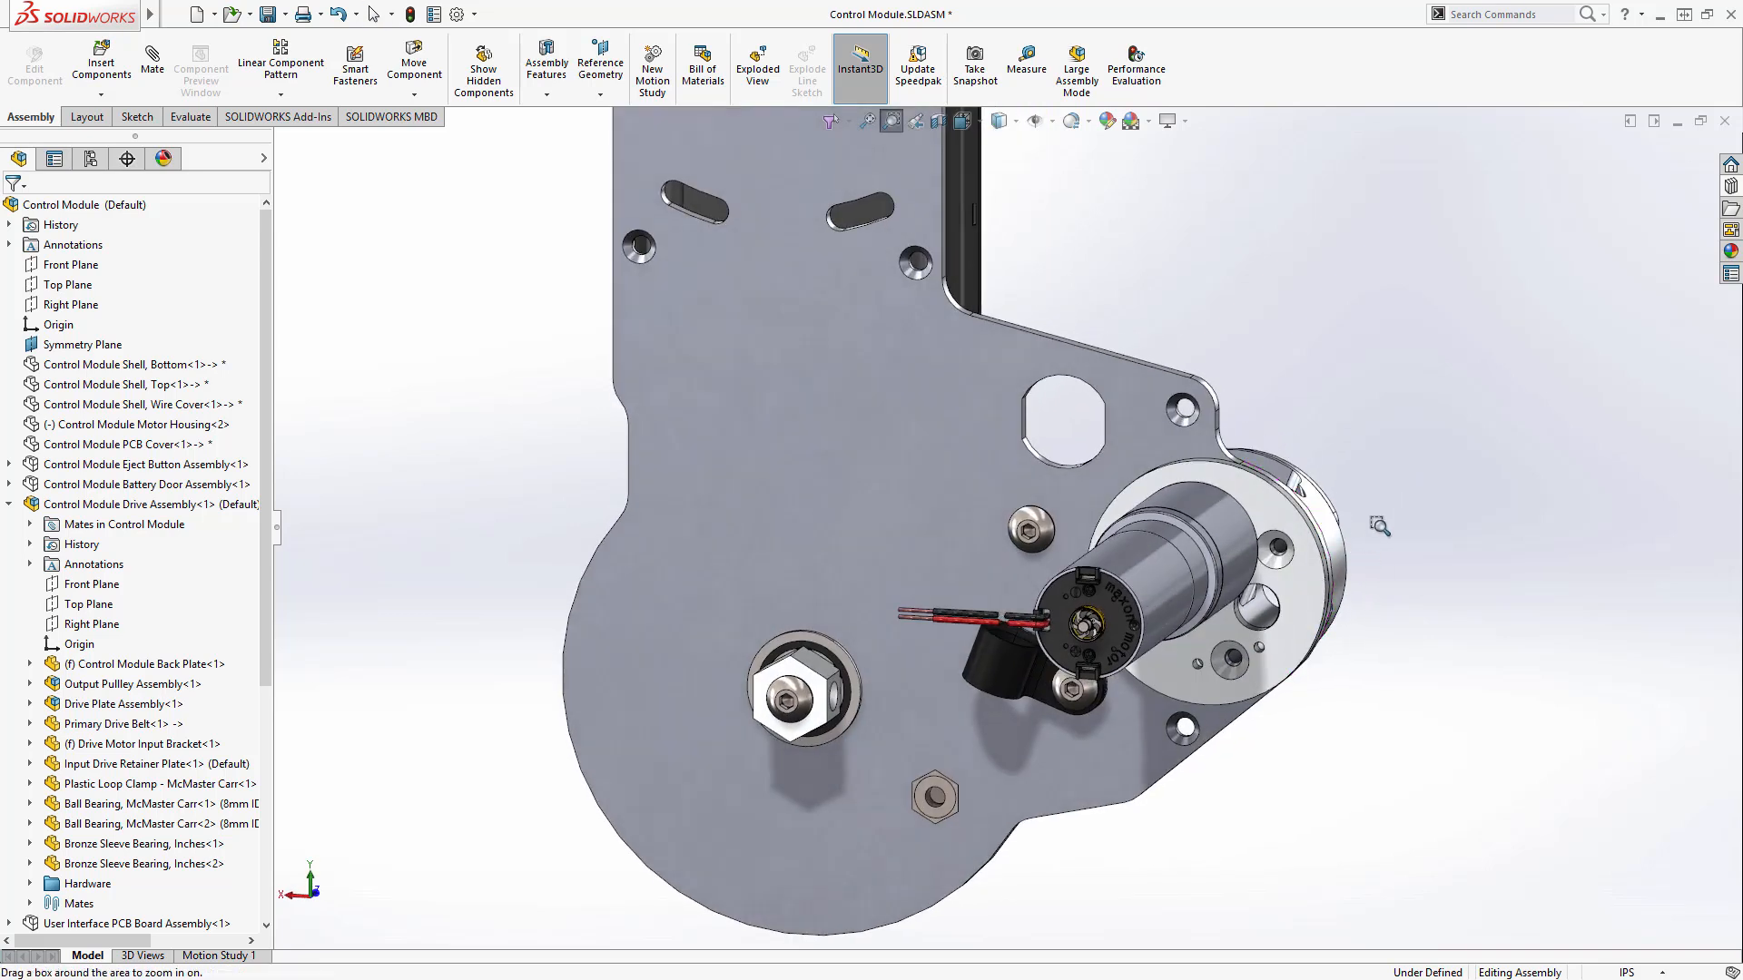
scroll(1284, 660, down, 7)
scroll(1099, 635, up, 3)
middle_drag(1053, 545, 1062, 652)
scroll(1062, 658, down, 4)
scroll(1060, 665, up, 6)
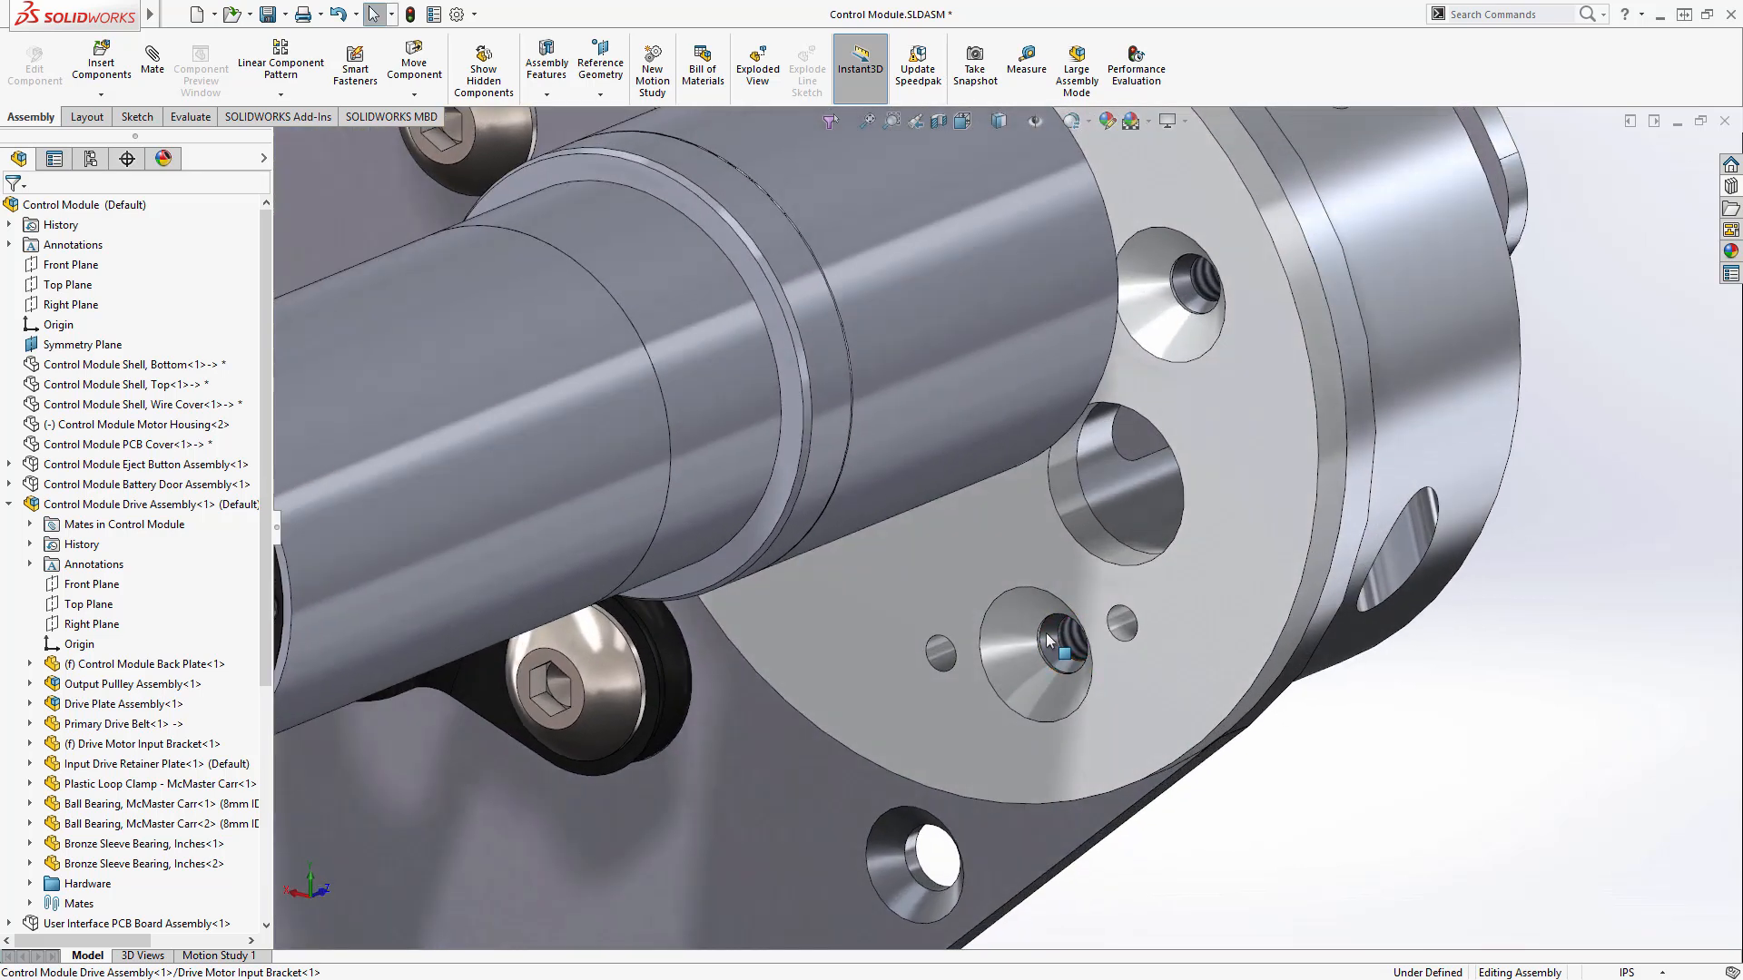
Collapse the feature tree and permanently break the link between the Drive Motor Assembly.asm component and its original CAD model
key(shift+c)
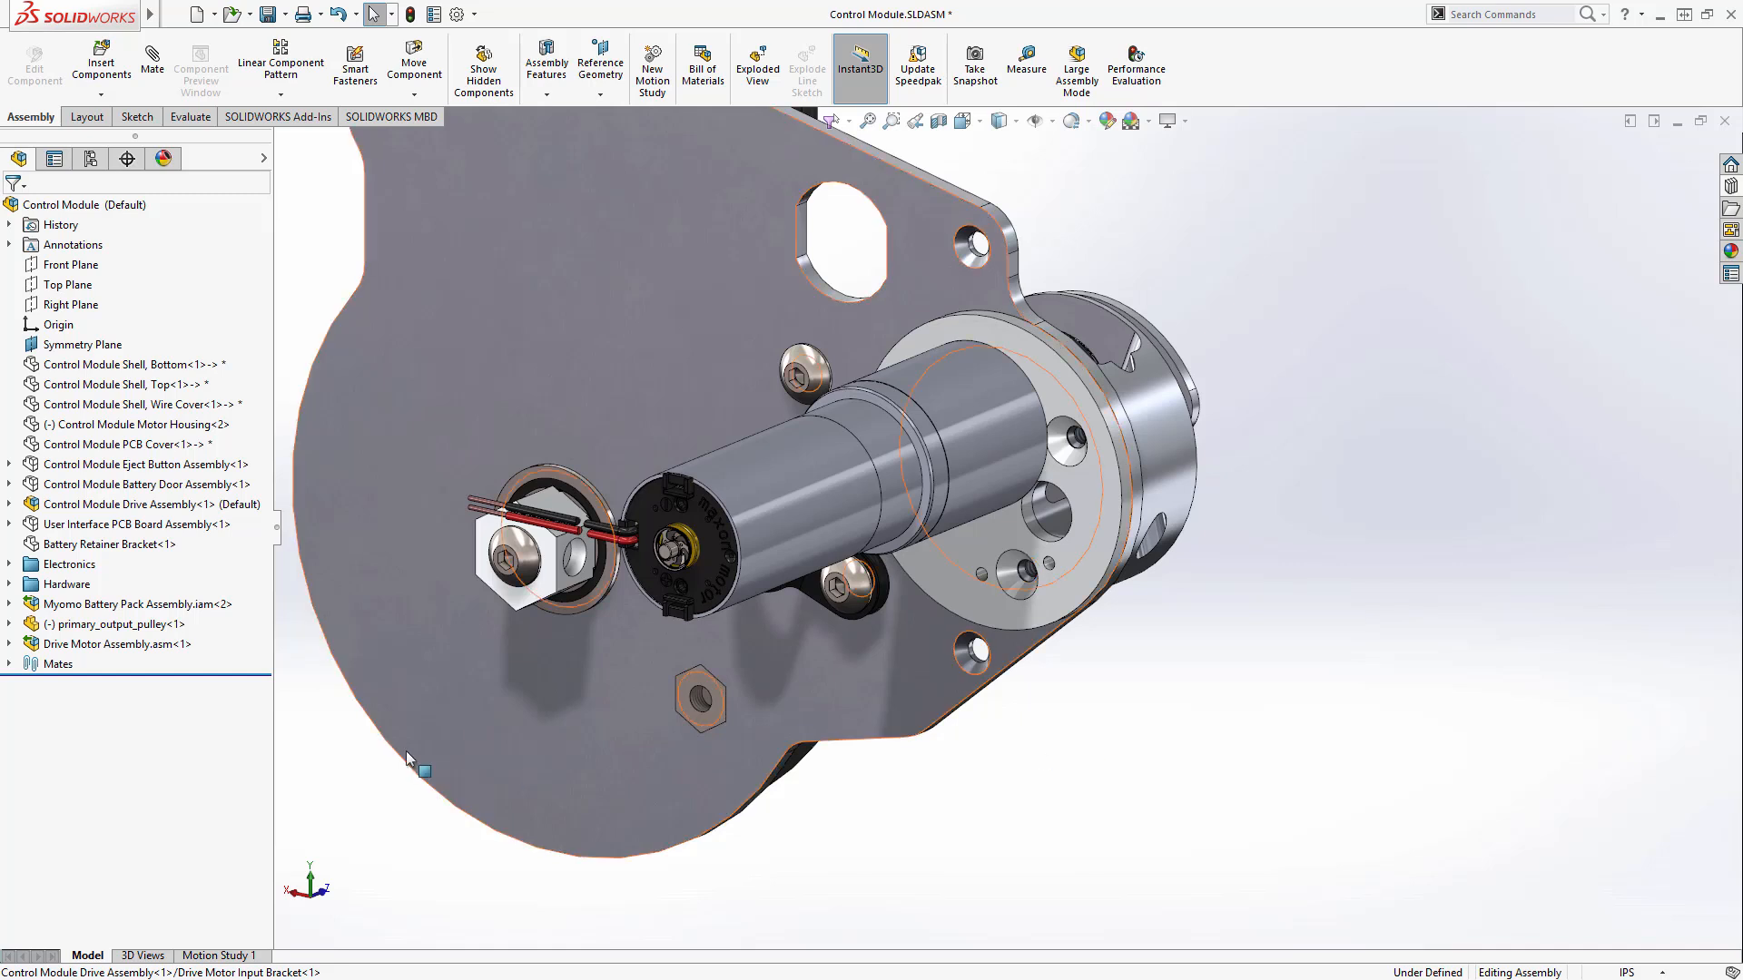
right_click(79, 647)
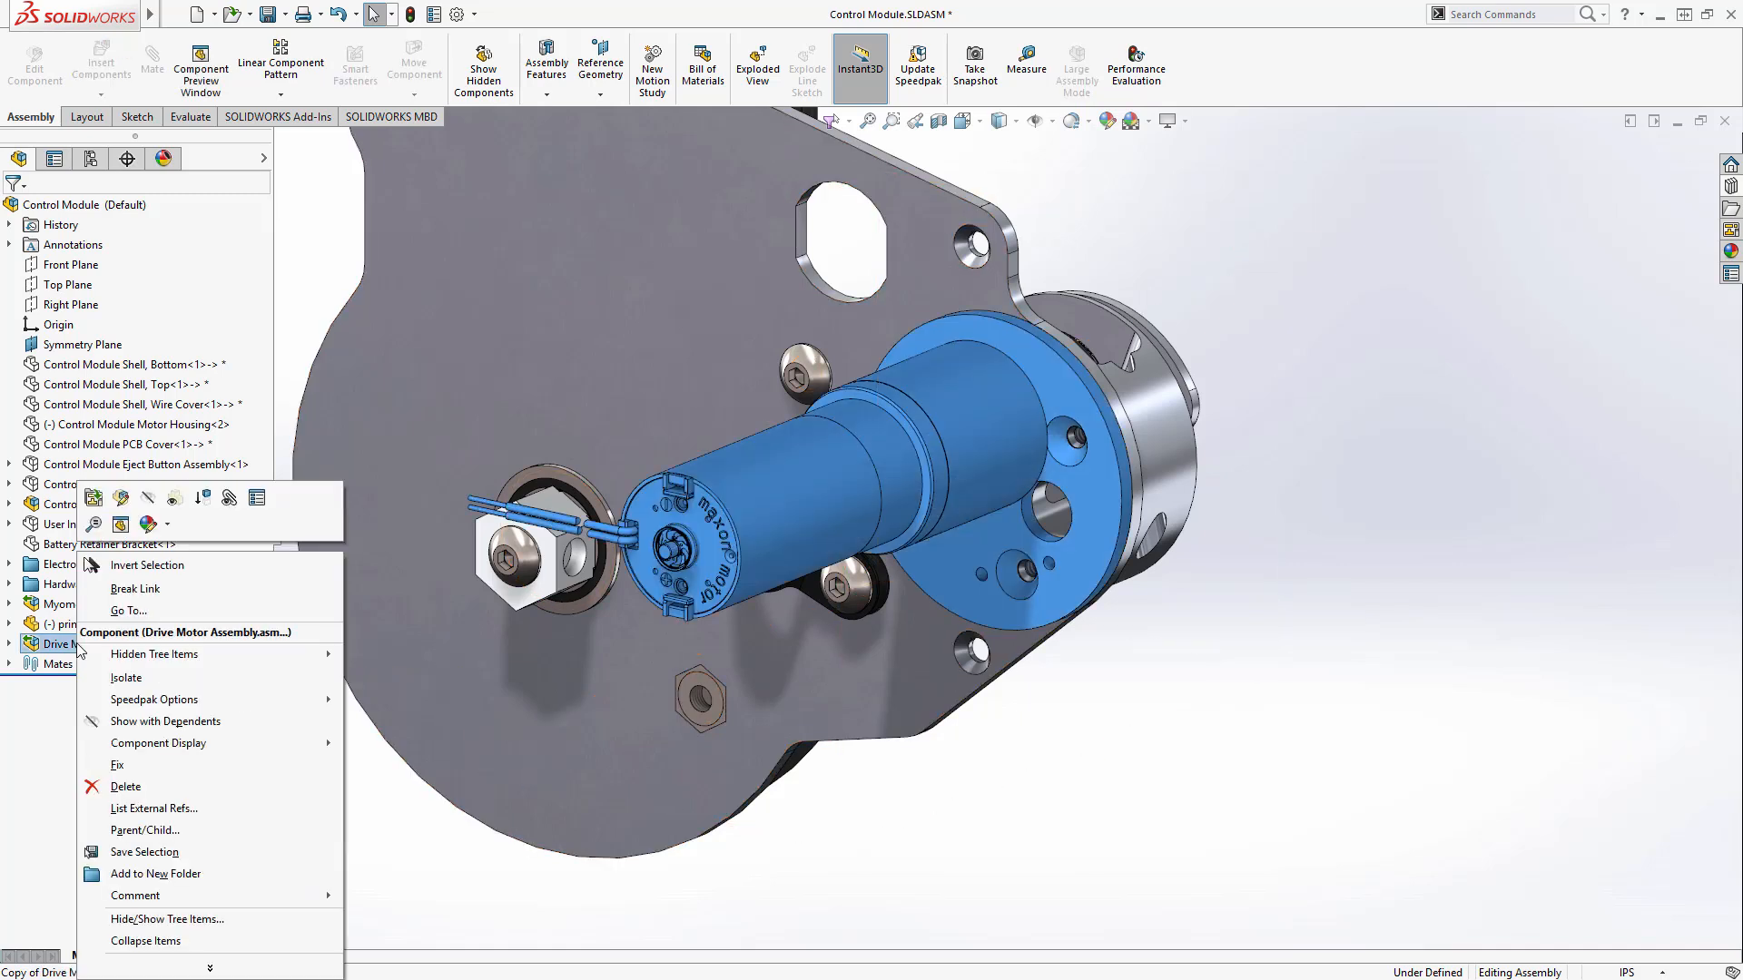
click(155, 589)
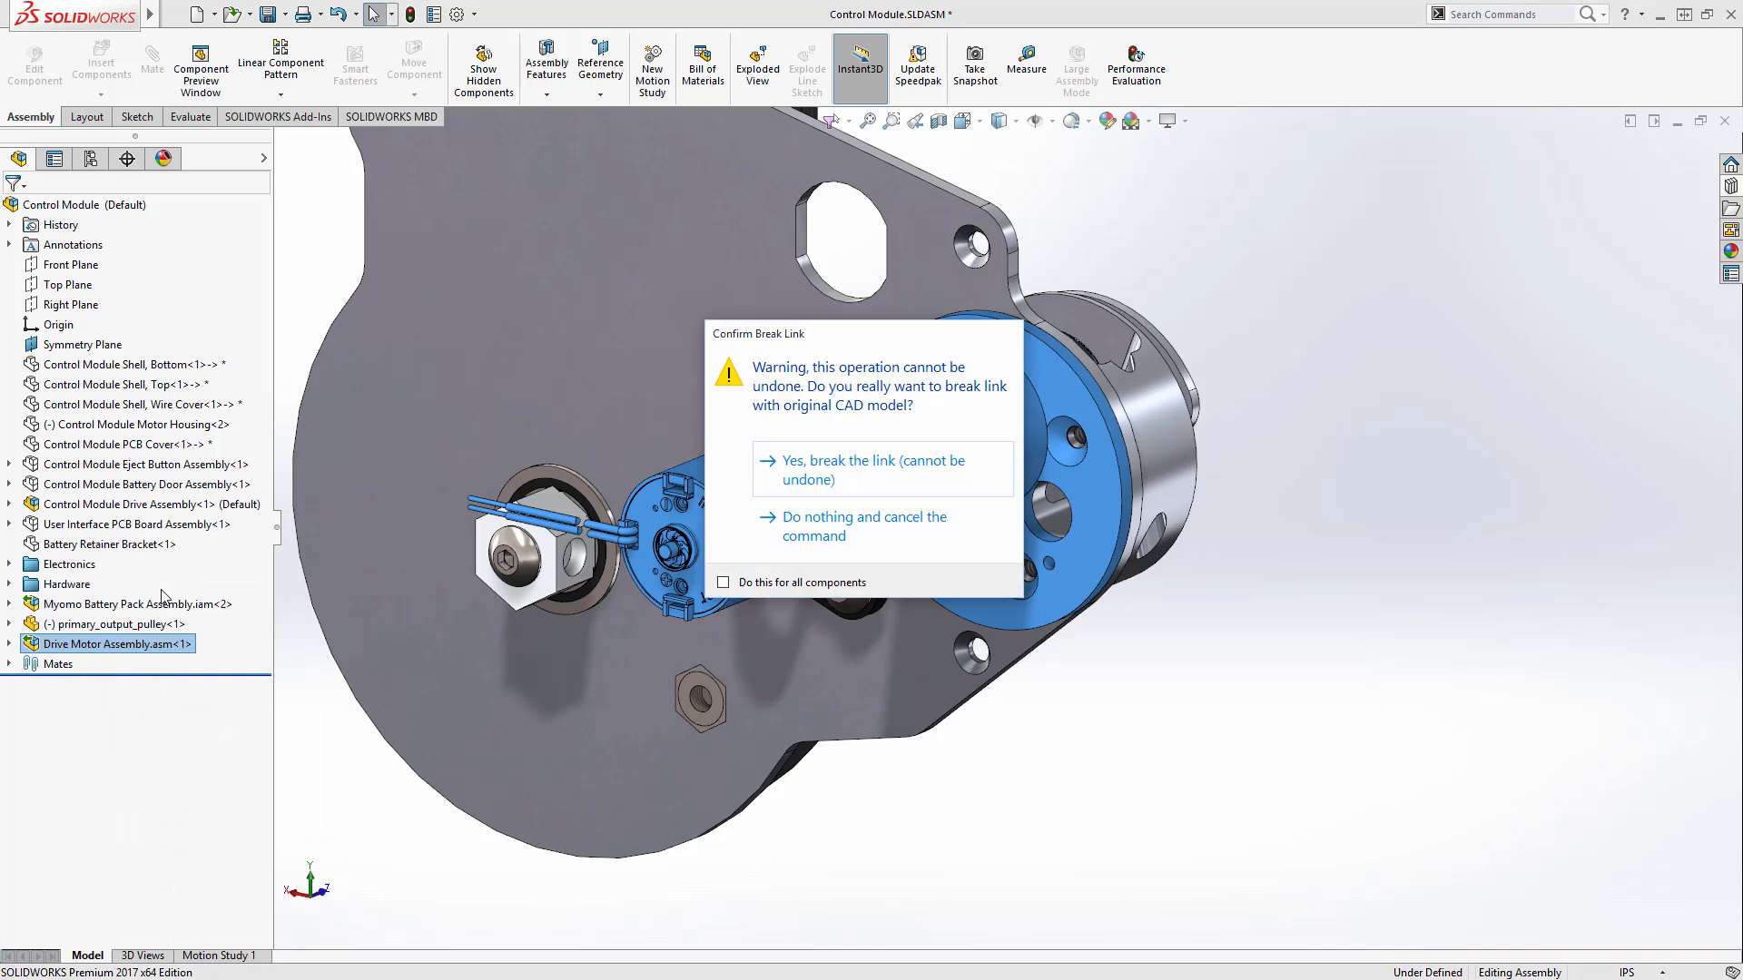
click(873, 465)
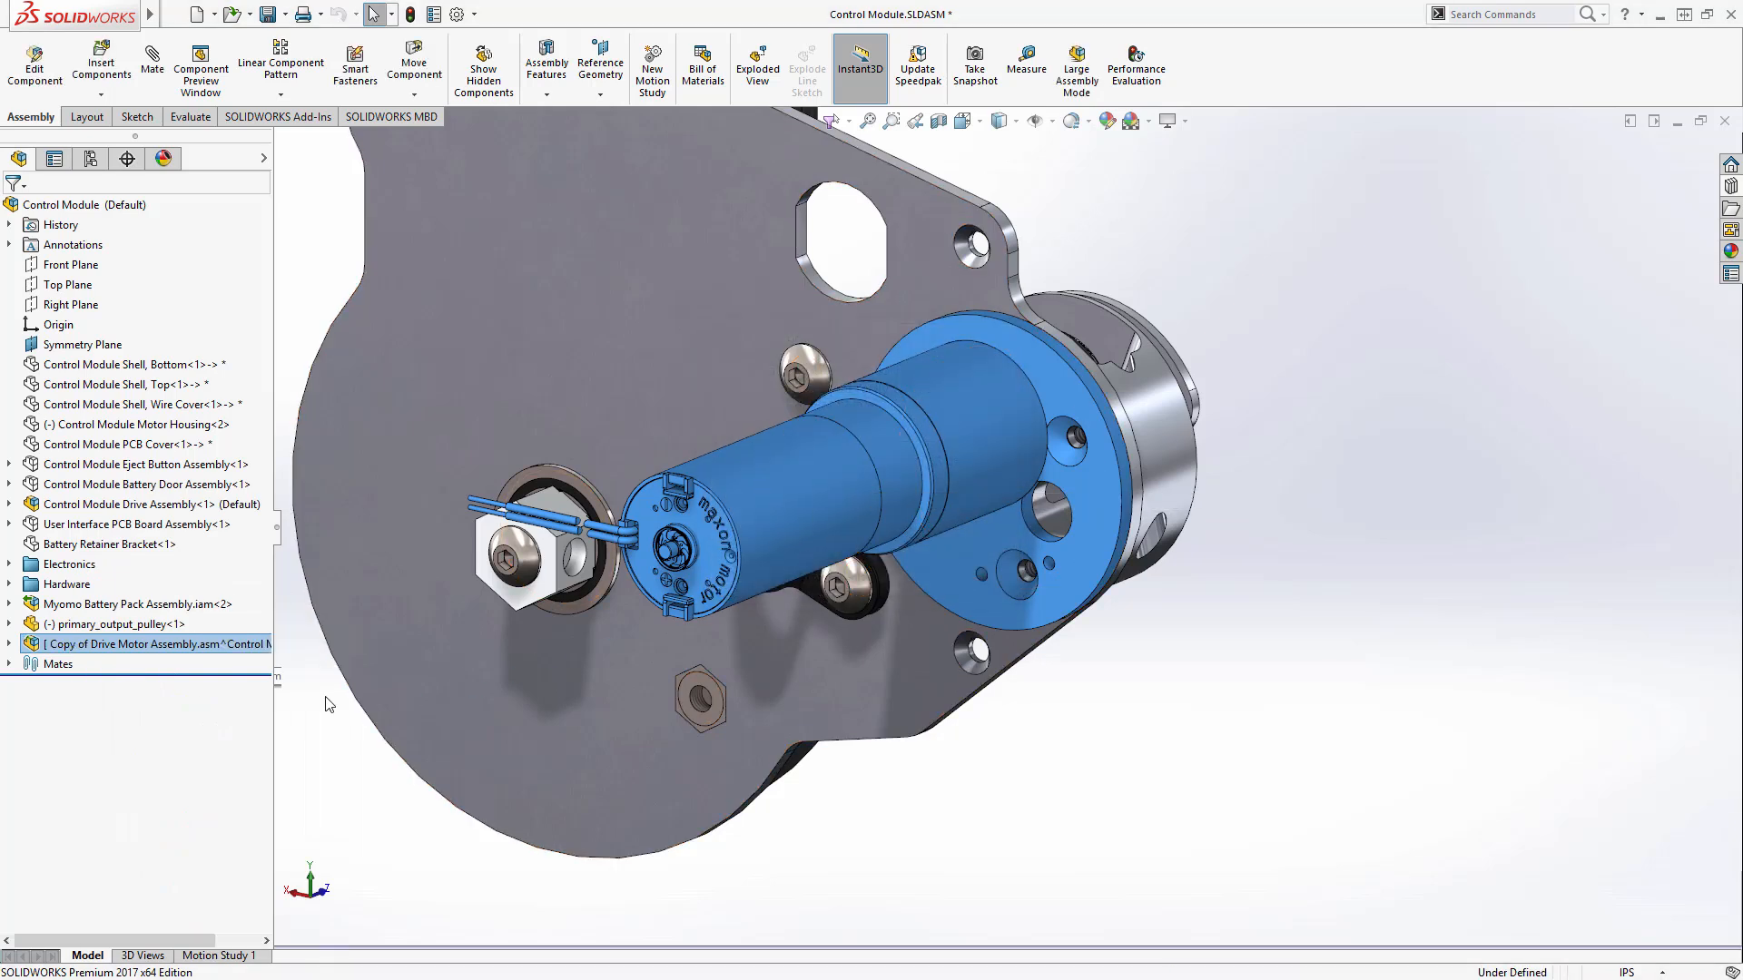
Open the unlinked copy of Drive Motor Assembly.asm from the Control Module tree in its own window
click(9, 645)
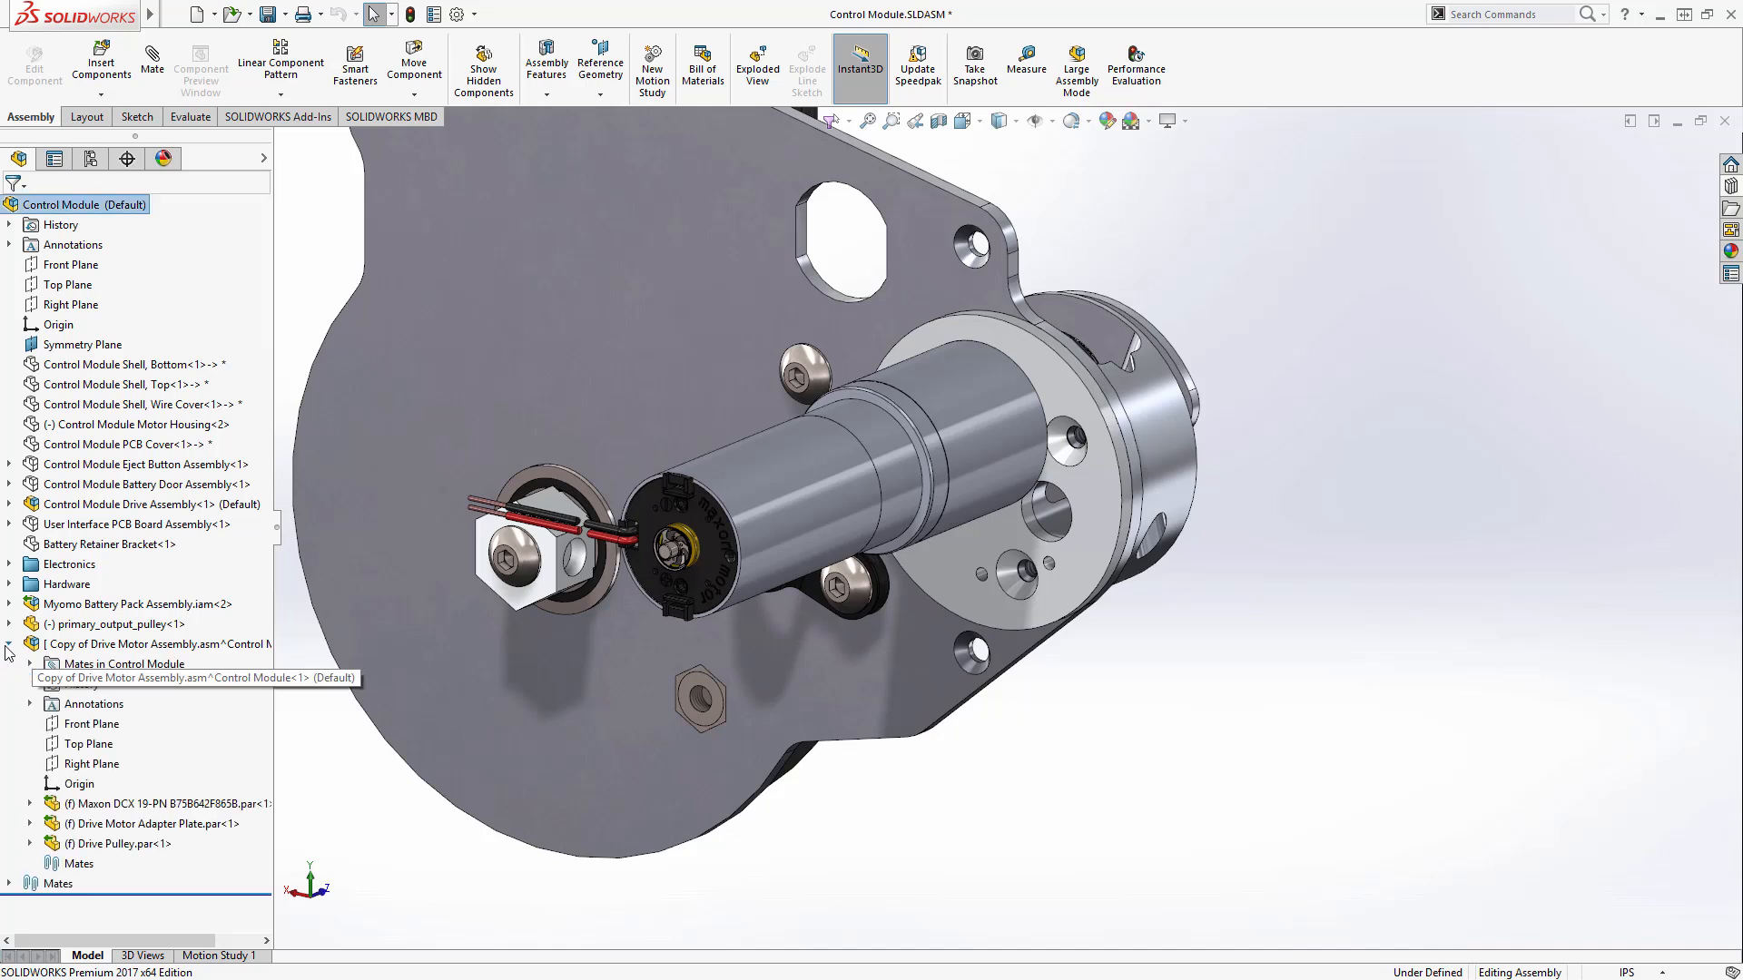
click(55, 645)
click(65, 599)
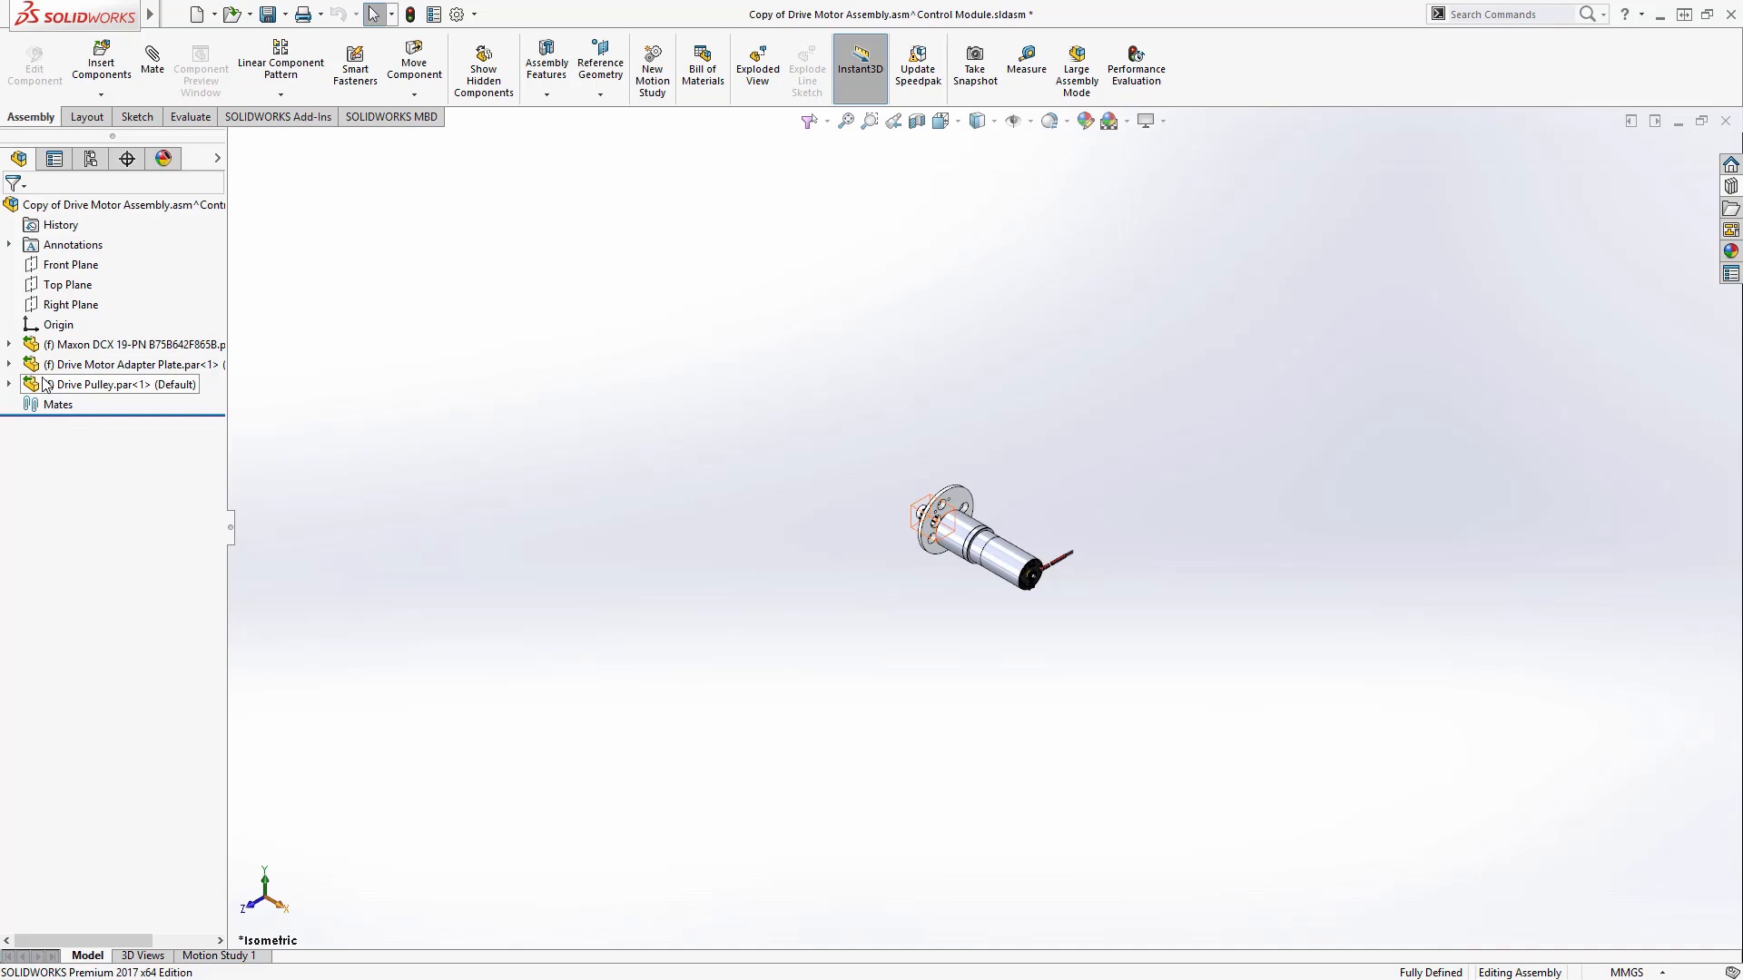
key(f)
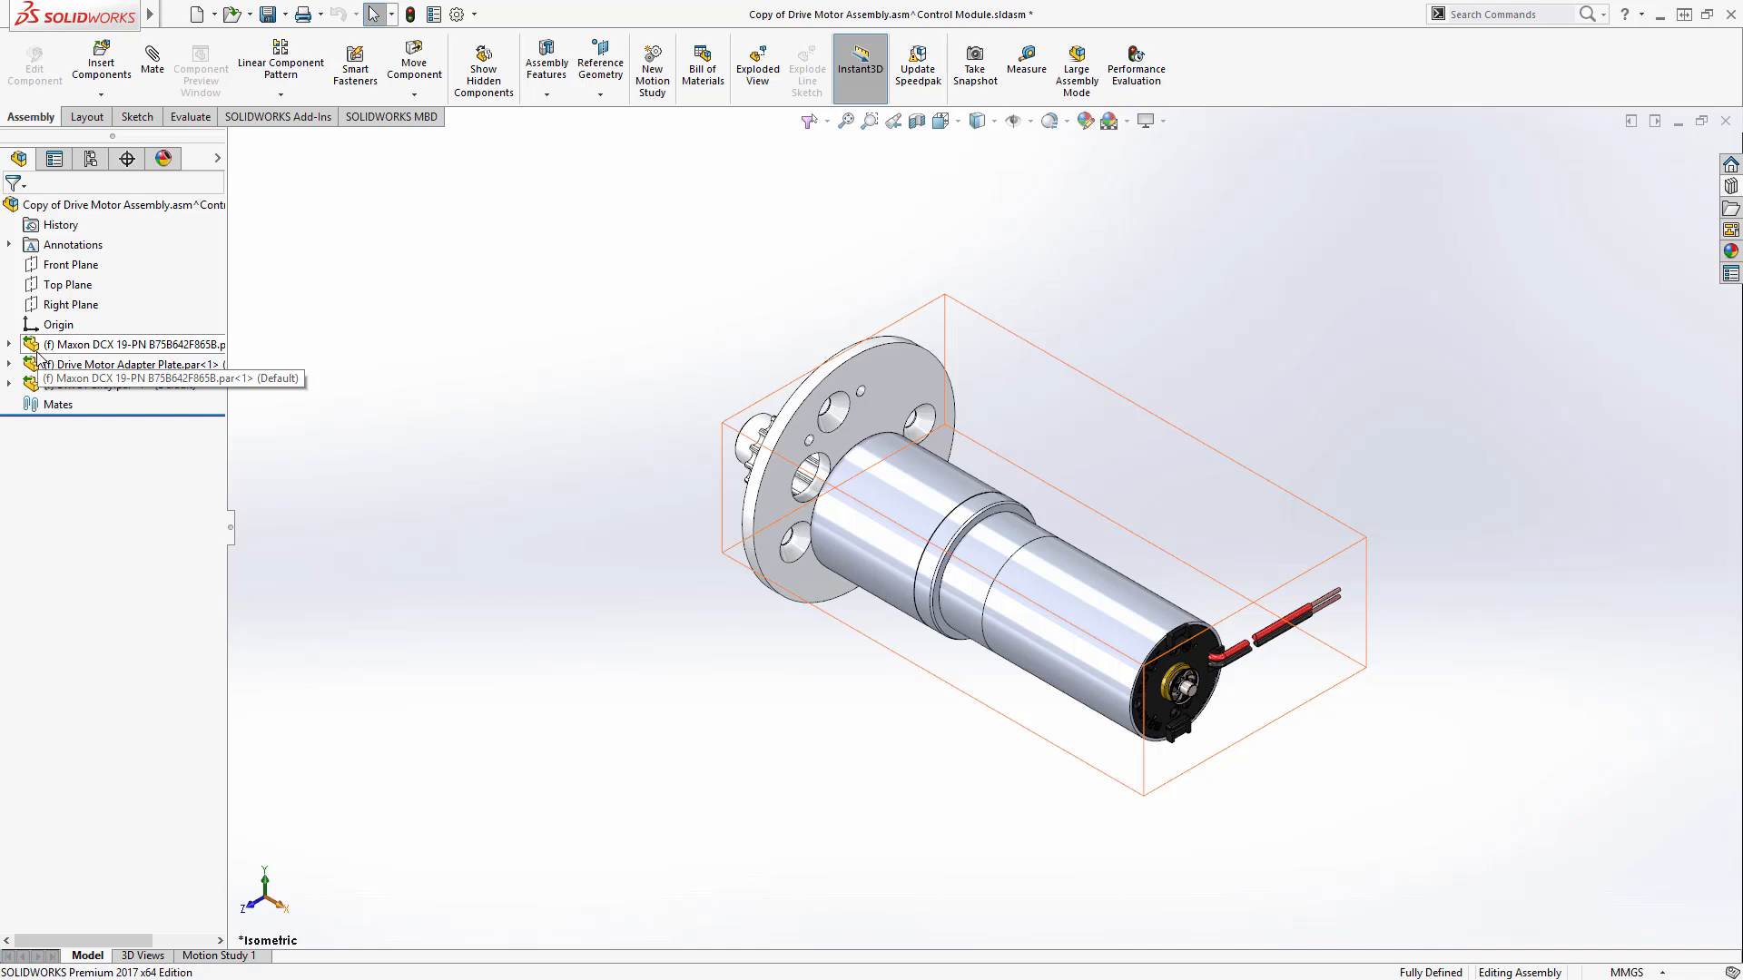
right_click(890, 372)
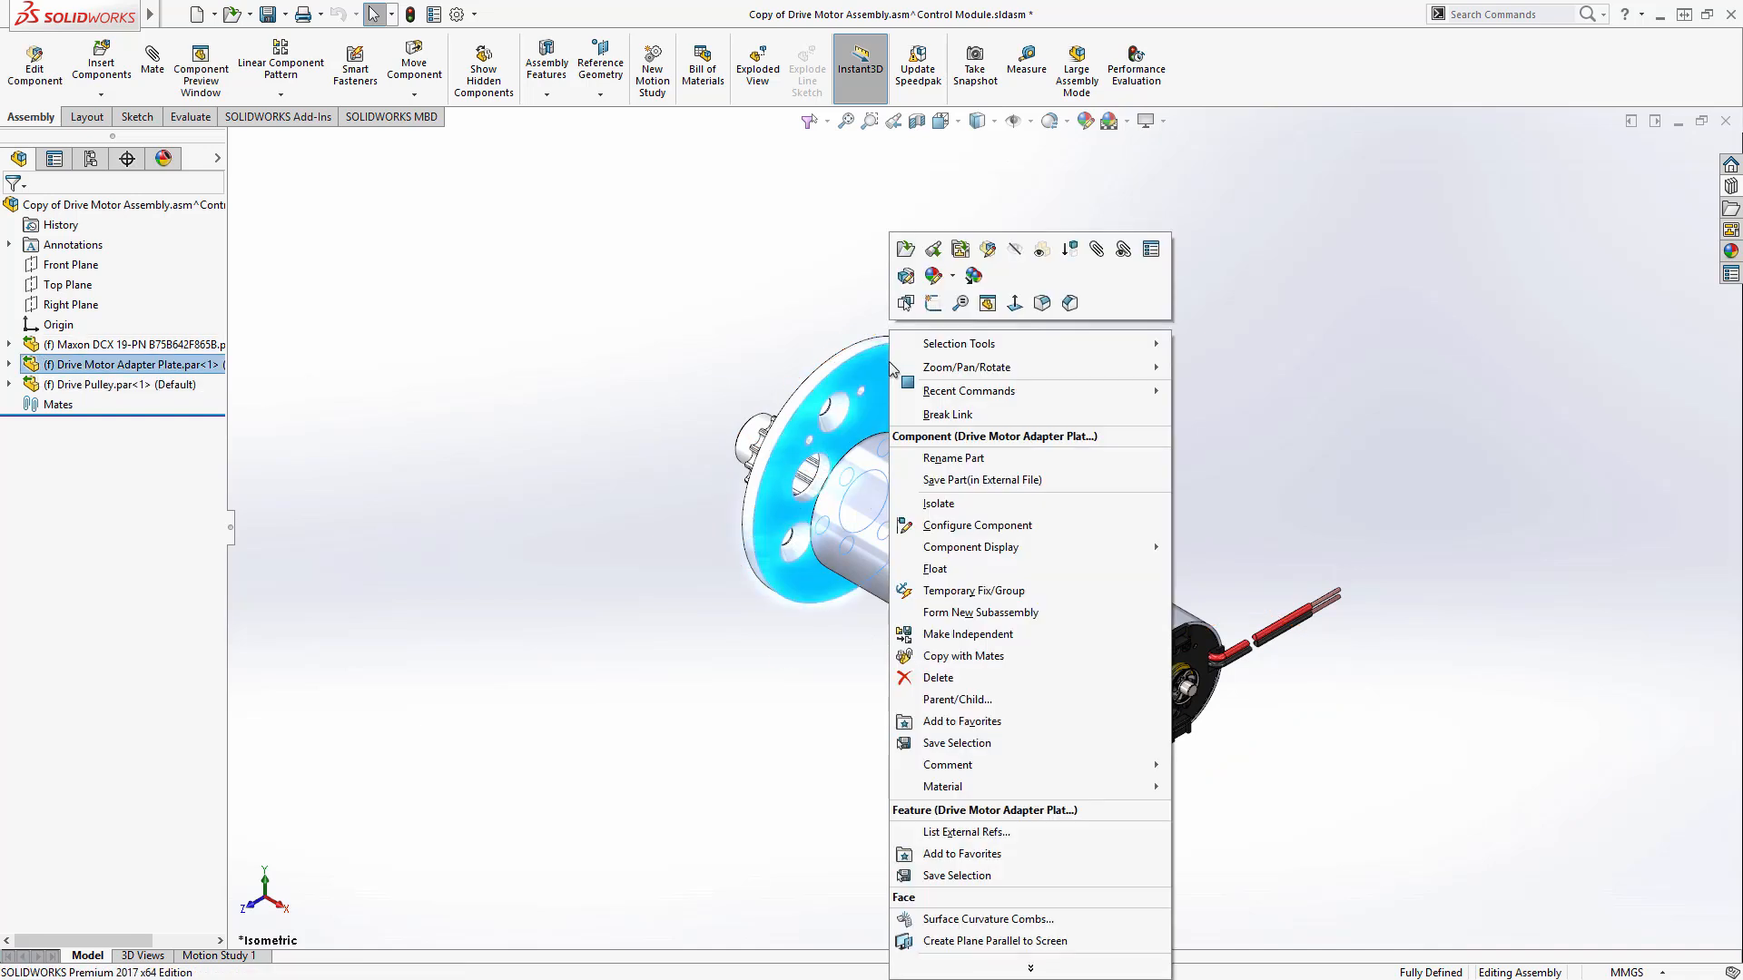
click(971, 414)
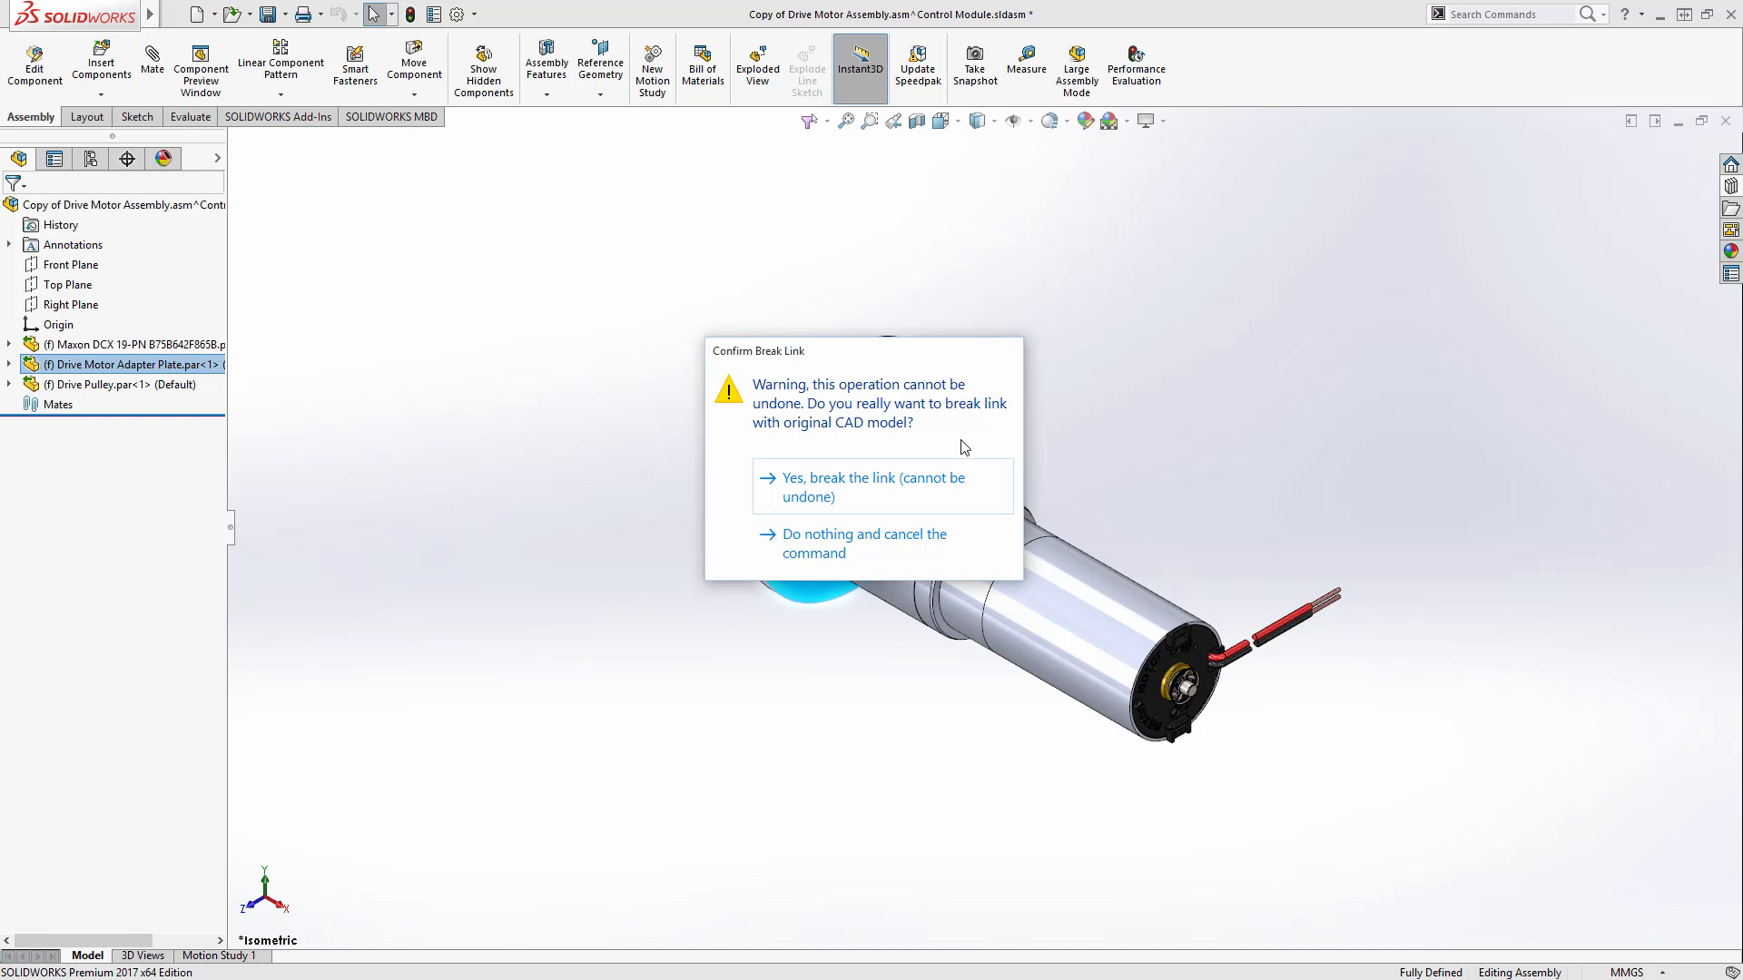
click(867, 558)
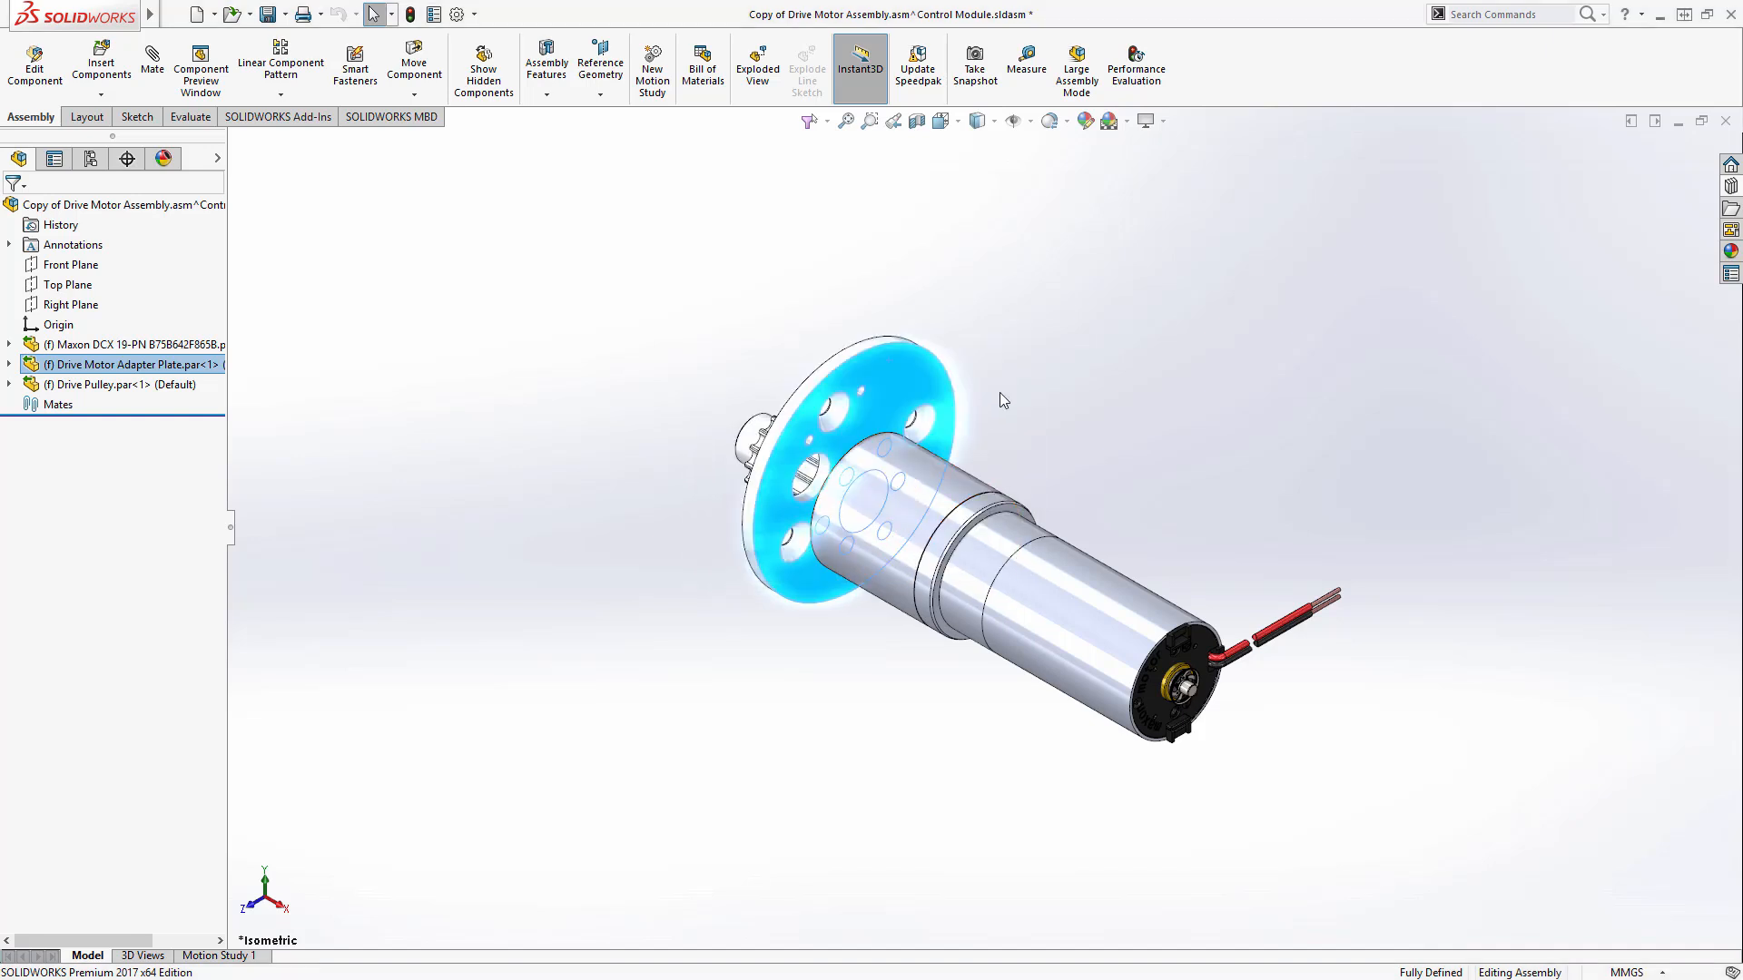
click(999, 392)
Expand Drive Motor Adapter Plate.par and permanently break its link with the original CAD model
click(9, 364)
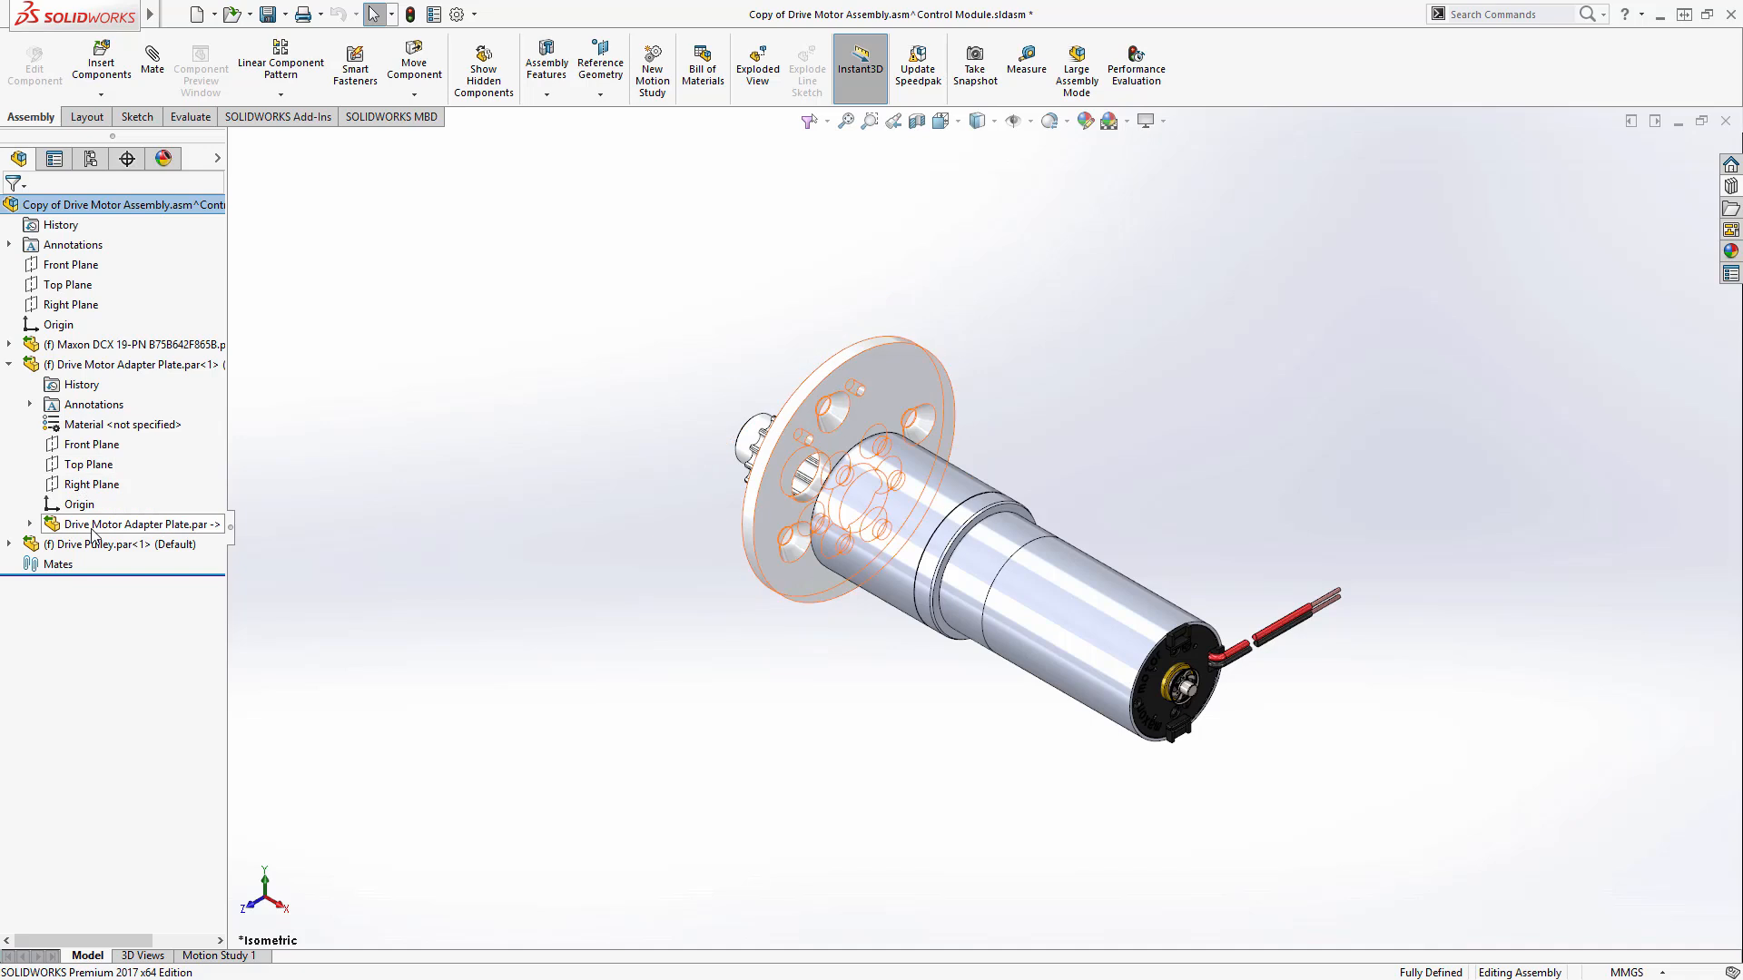
right_click(894, 373)
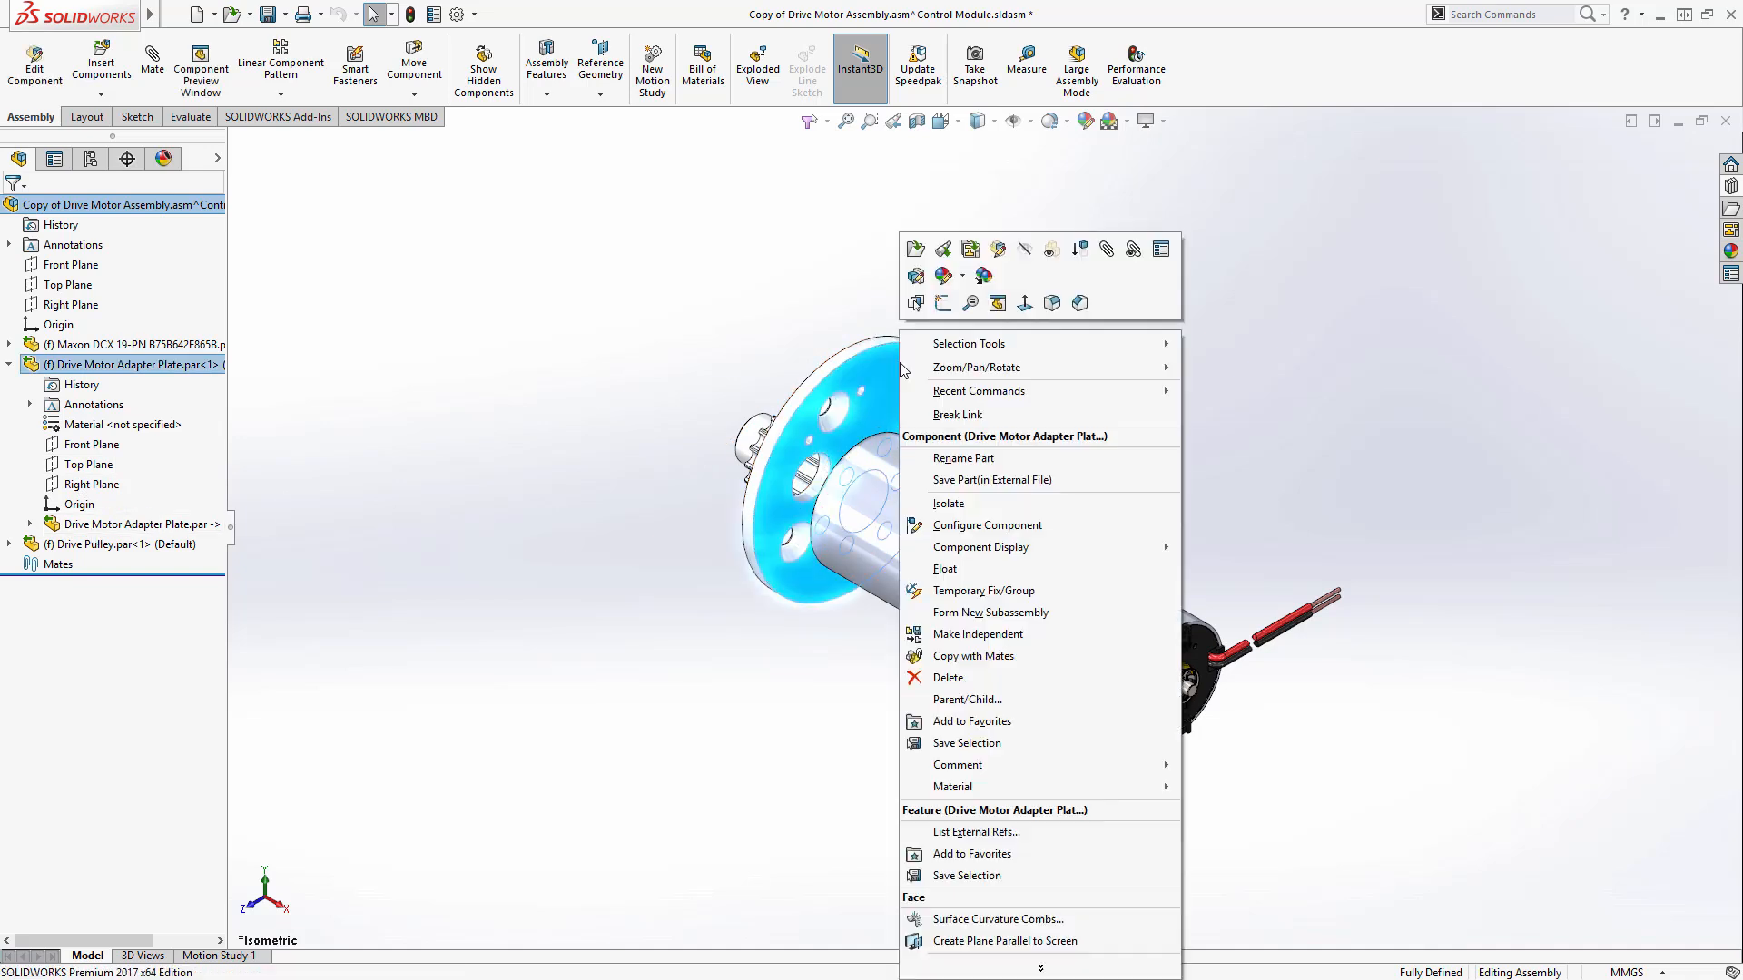
click(956, 414)
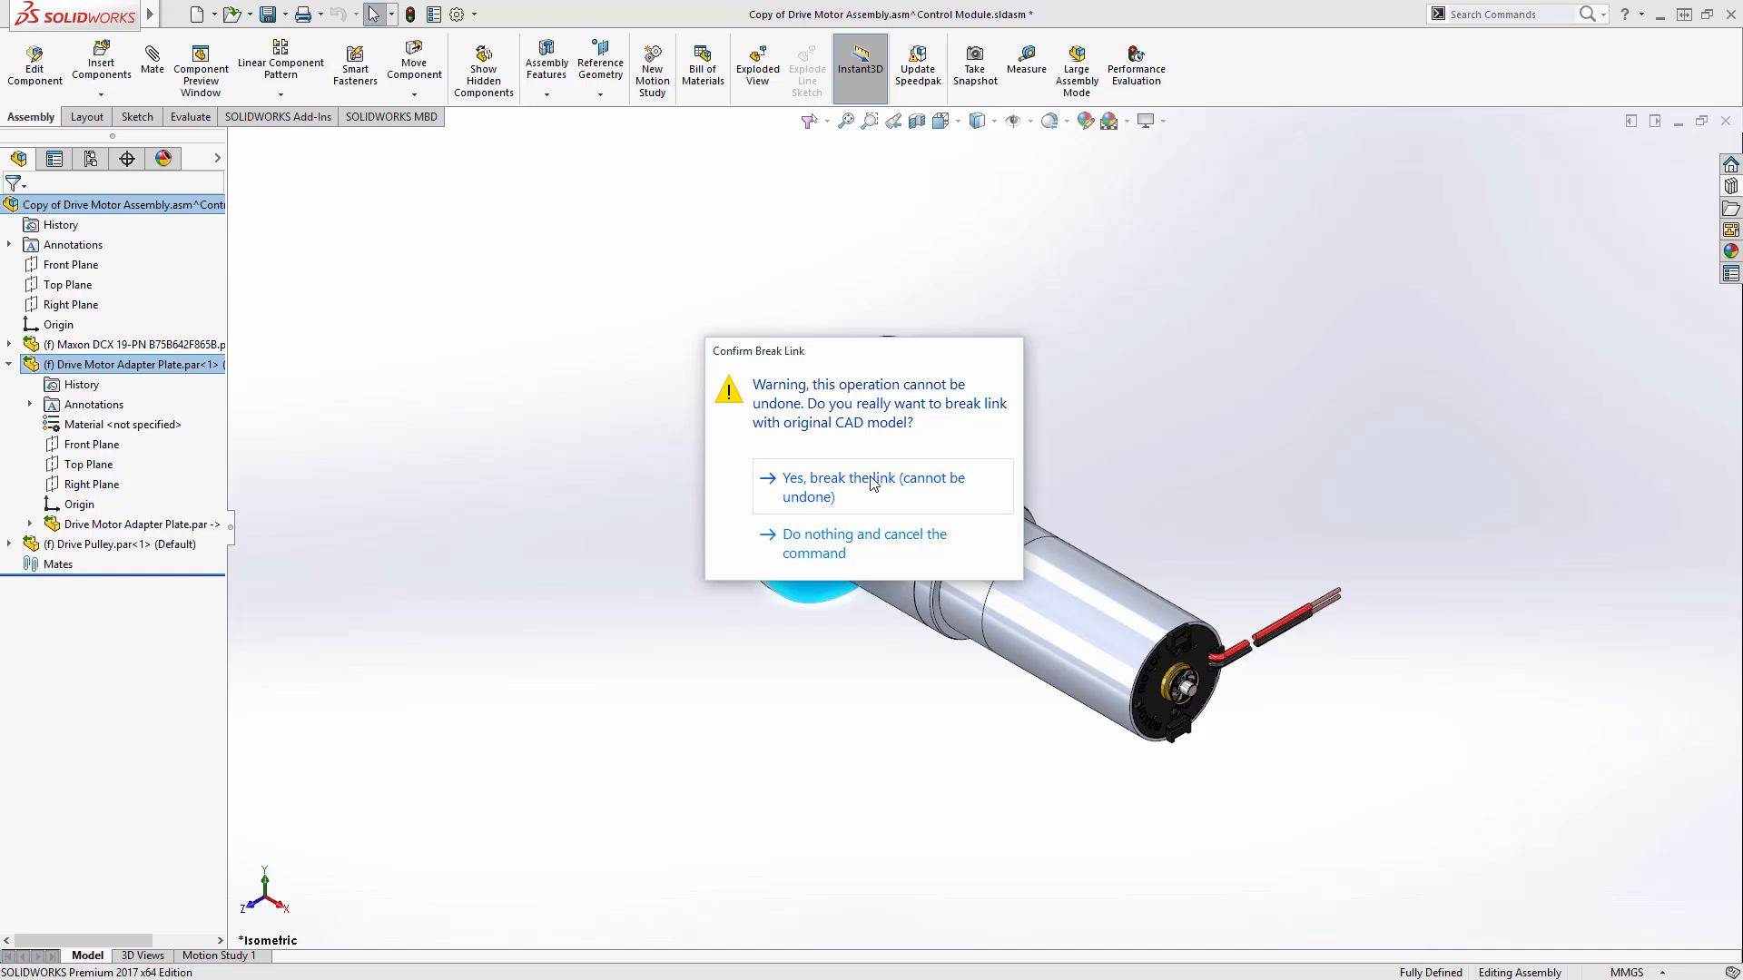
click(851, 478)
click(498, 479)
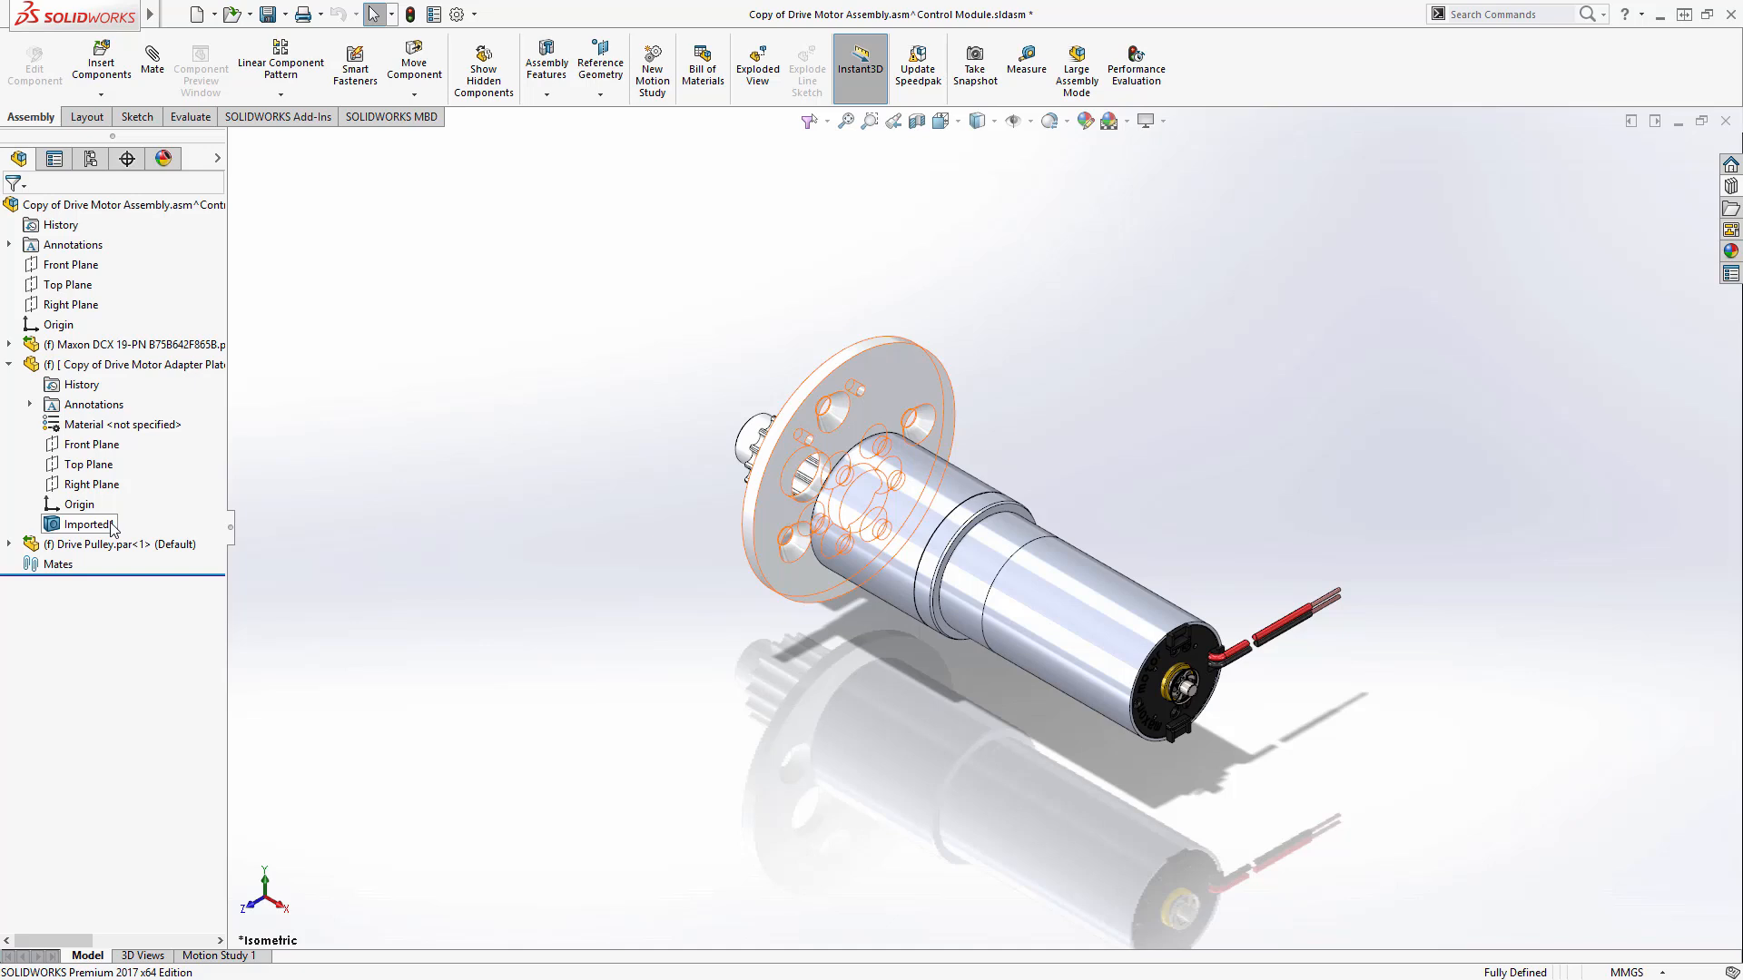
Open the unlinked adapter plate part and convert its plain through hole between the two upper countersinks into an editable hole feature
click(136, 364)
click(182, 336)
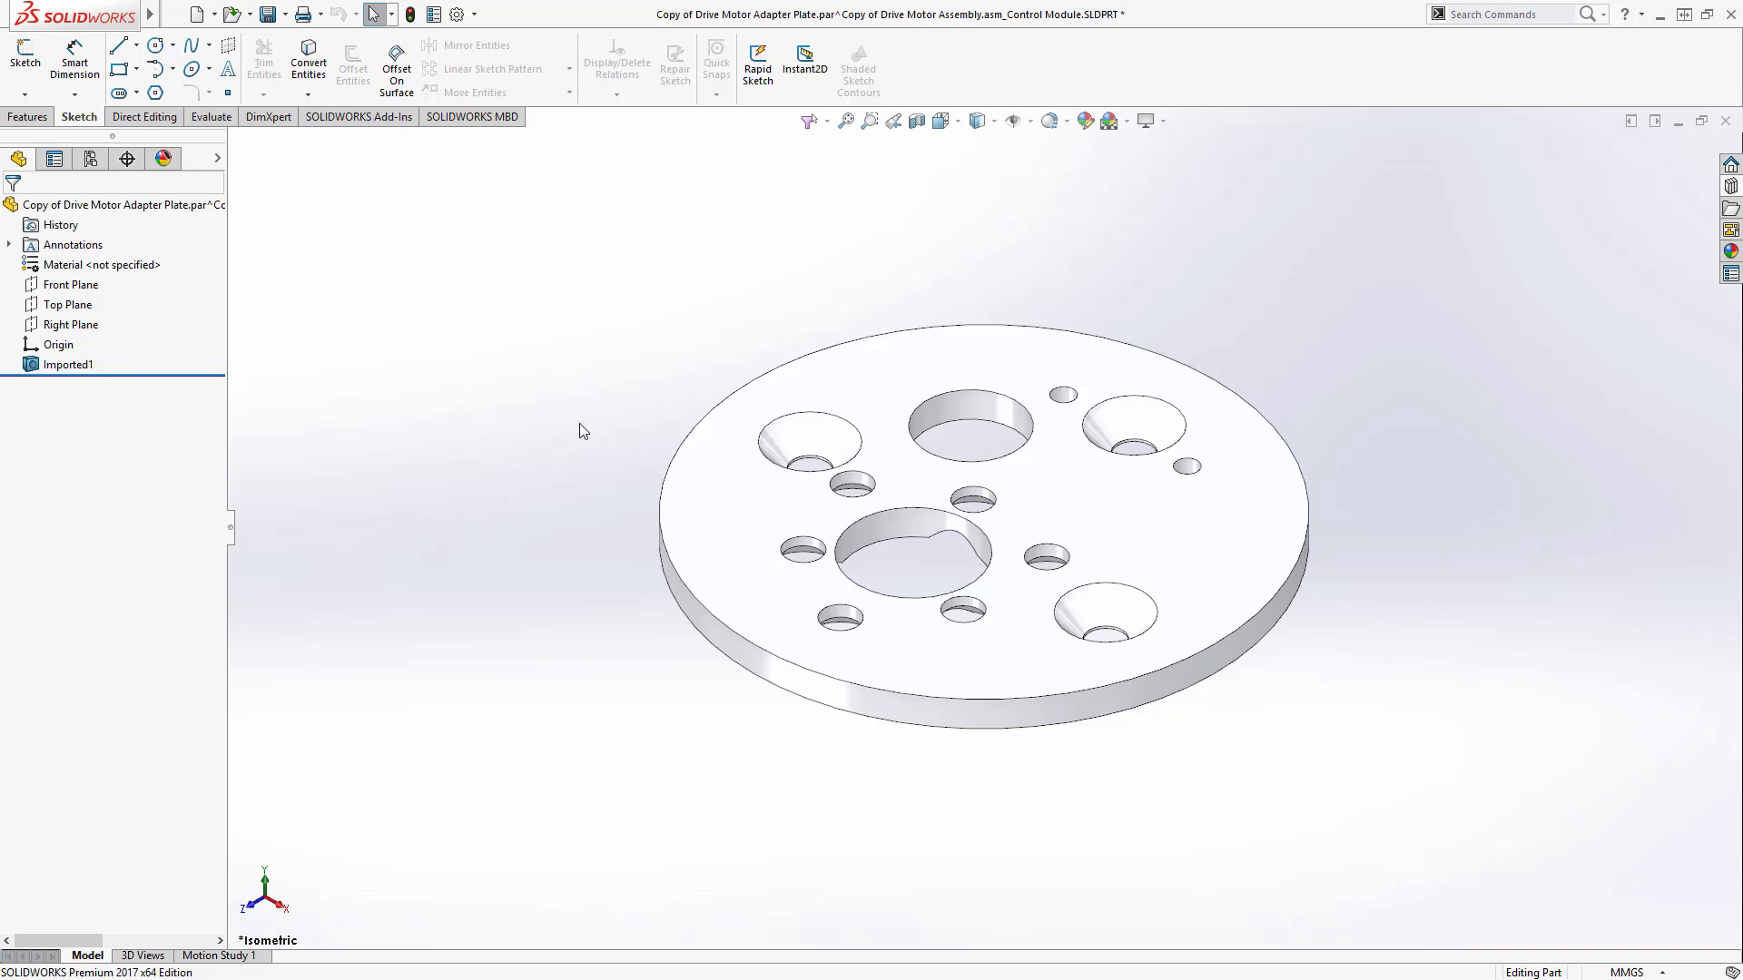
click(975, 405)
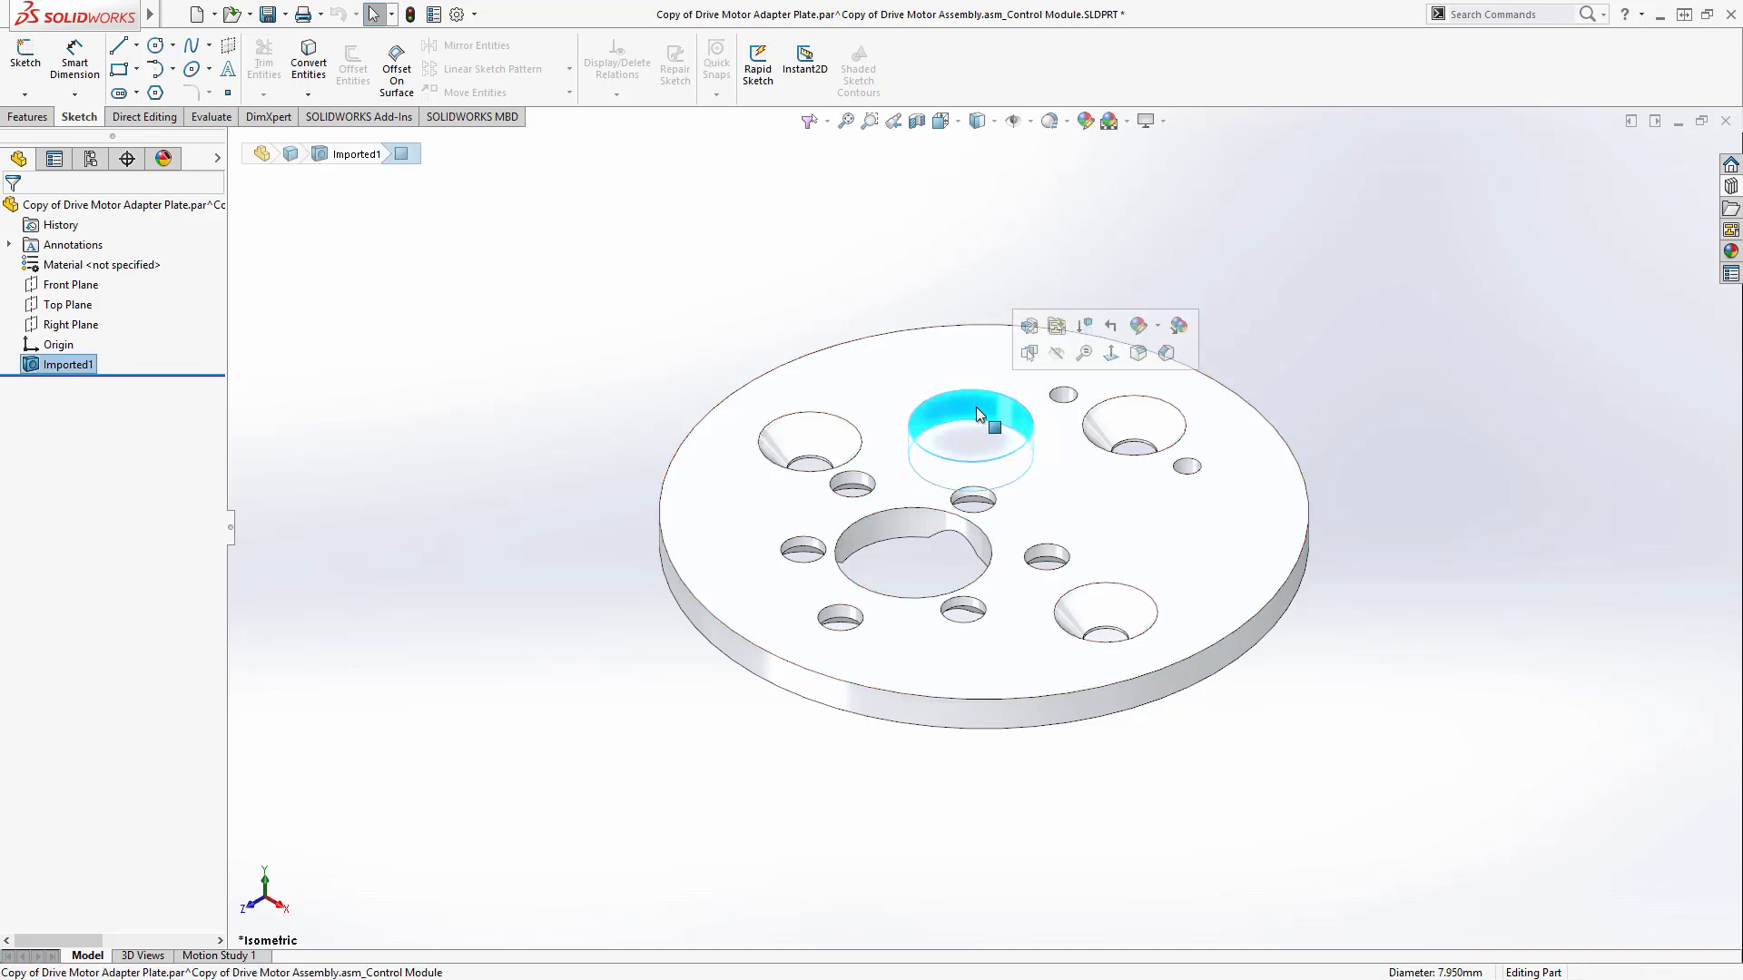
click(1030, 333)
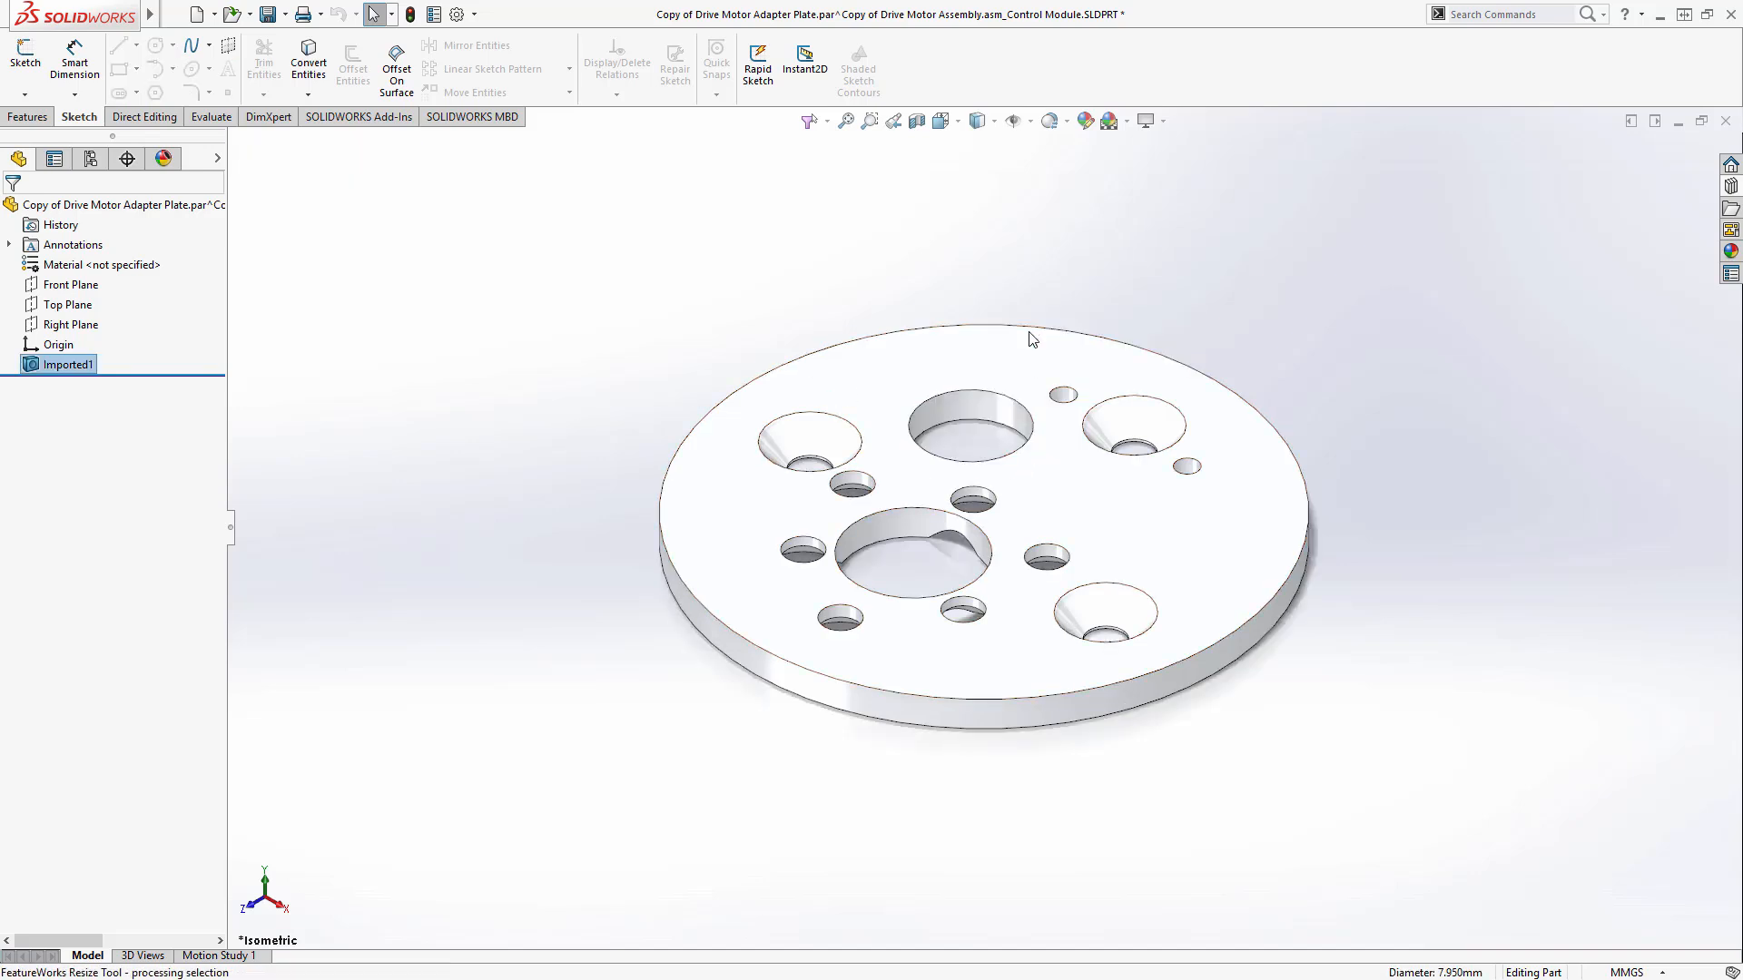
click(778, 291)
click(10, 385)
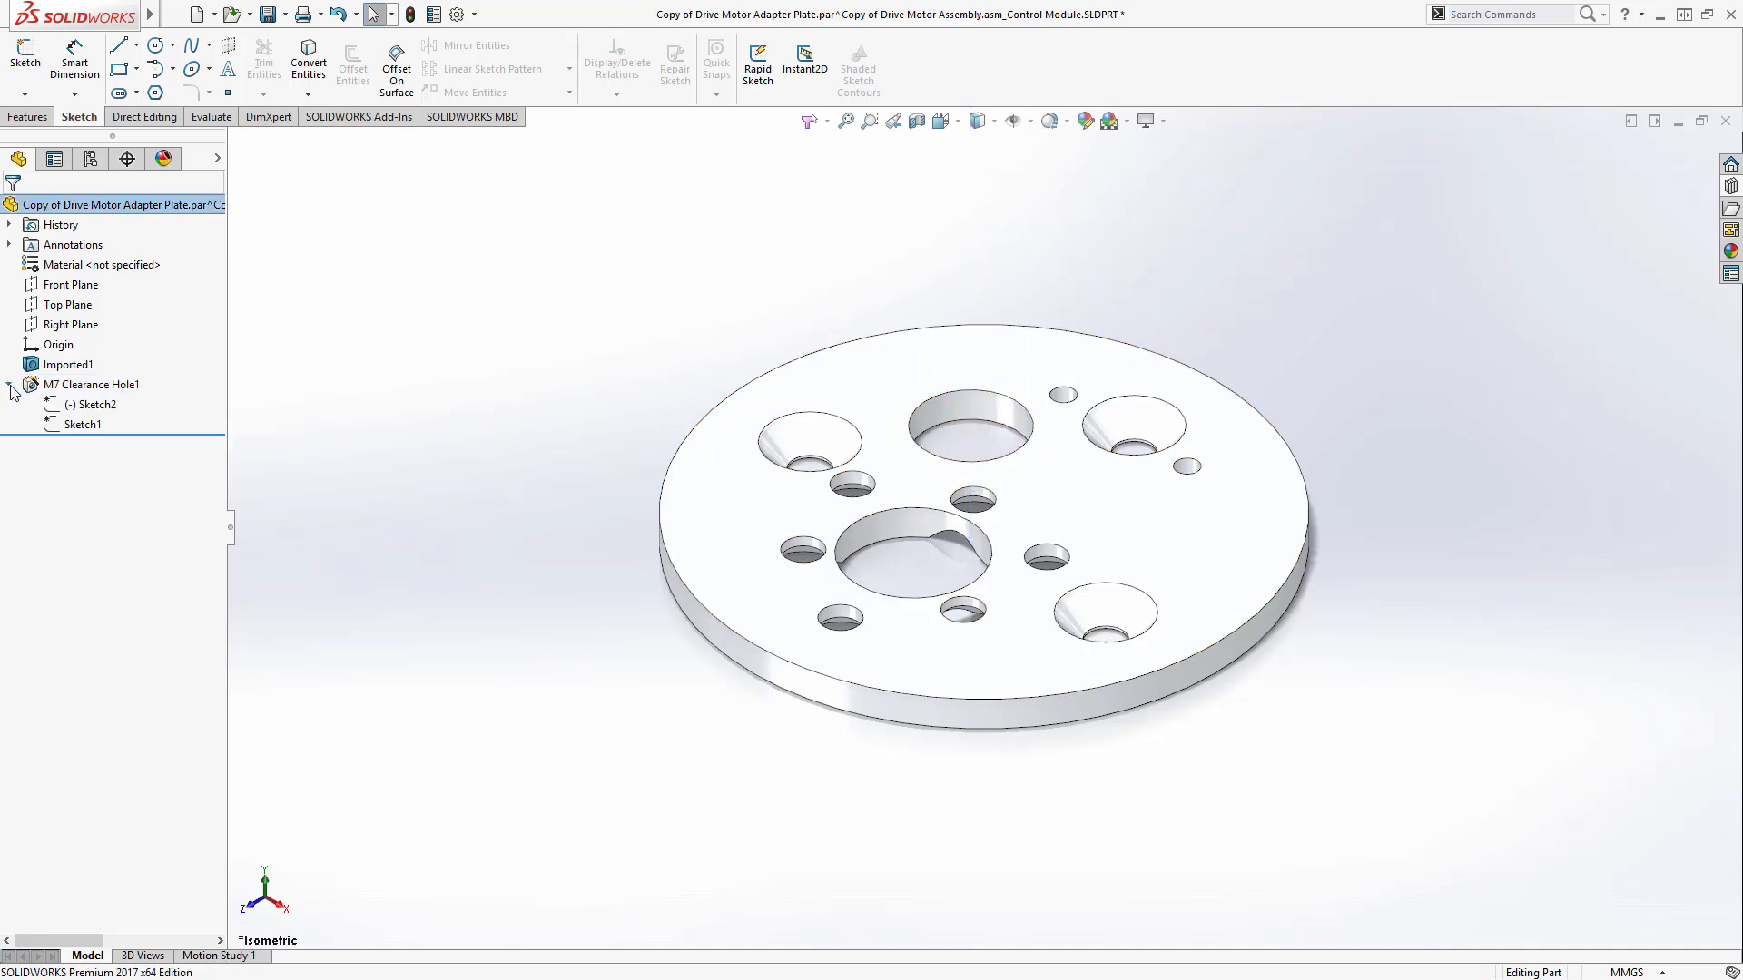
Return to the Control Module assembly and open the adapter plate's M7 Clearance Hole1 position sketch, Sketch2, for in-context editing
key(ctrl+Tab)
key(ctrl+Tab)
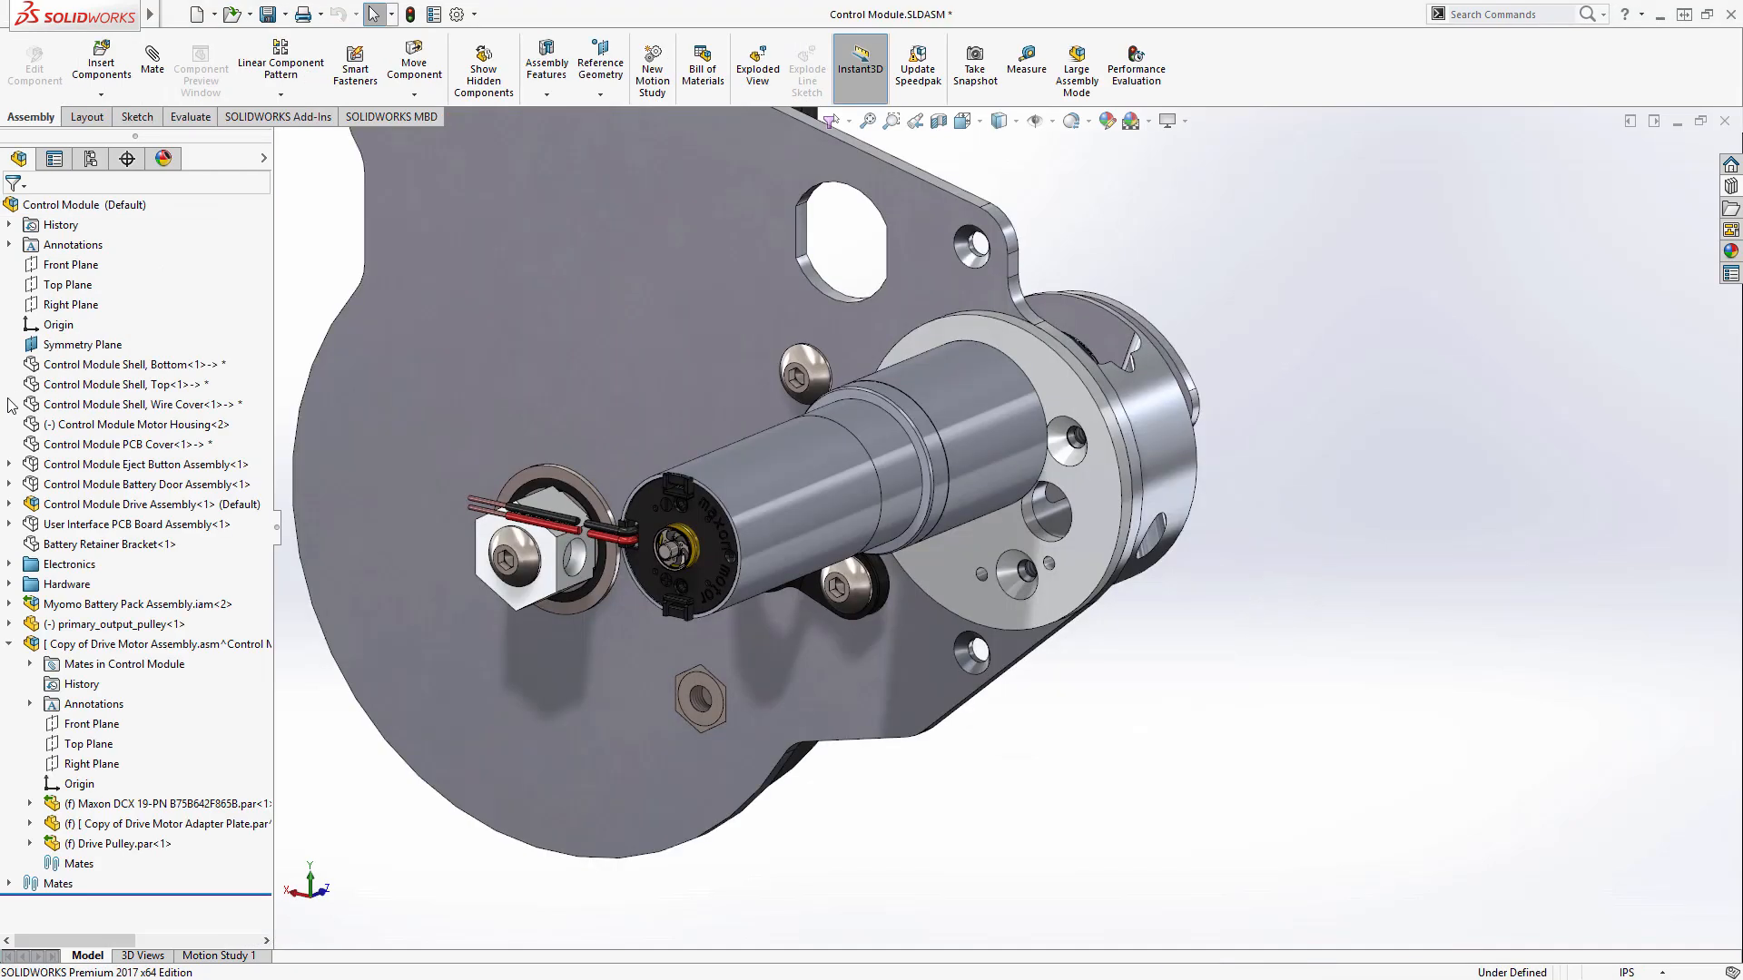
click(30, 823)
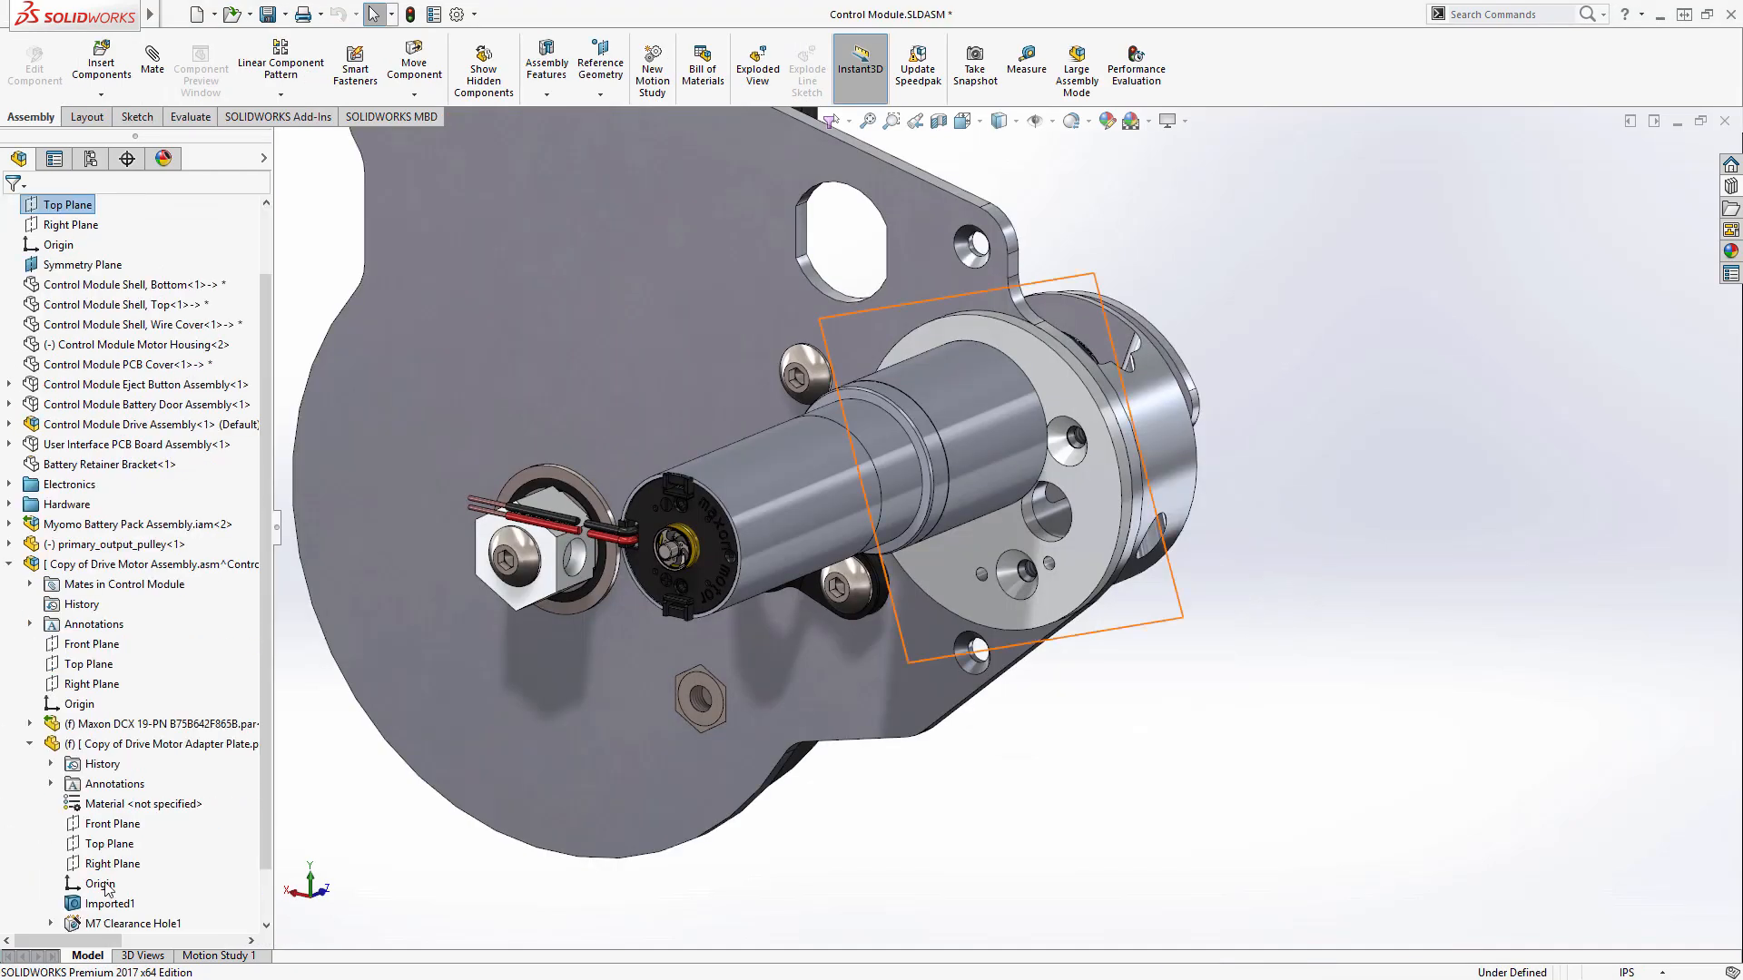
scroll(38, 844, down, 1)
click(50, 865)
click(132, 884)
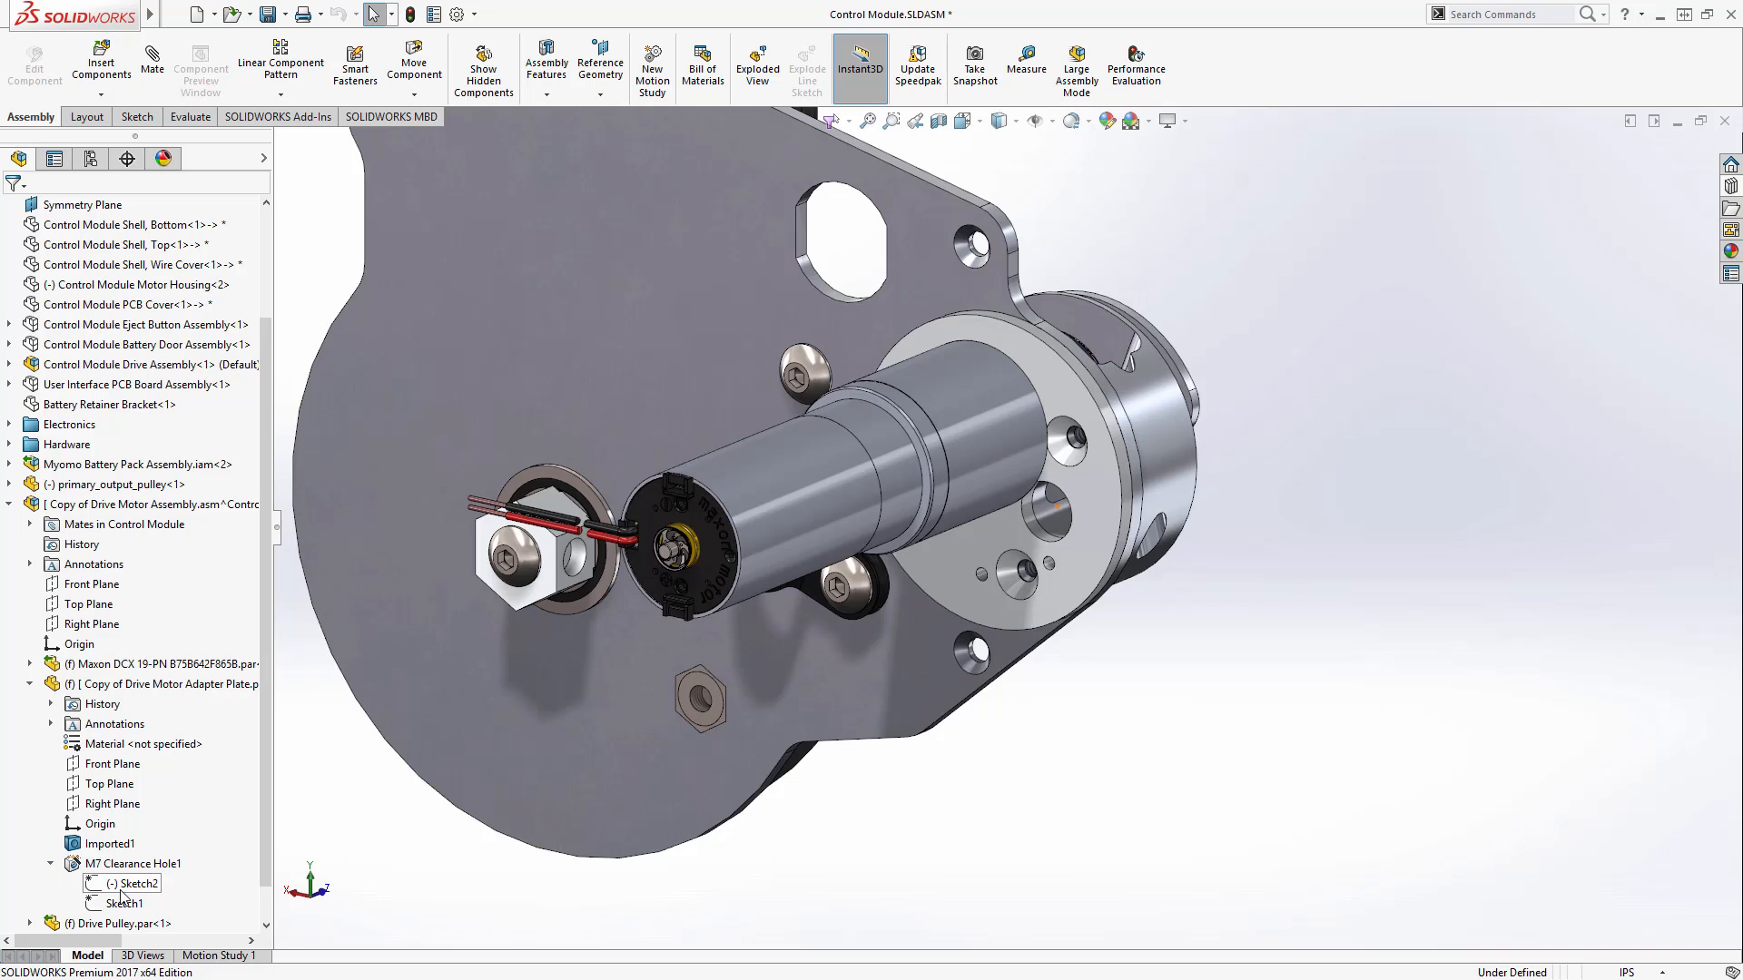
click(137, 844)
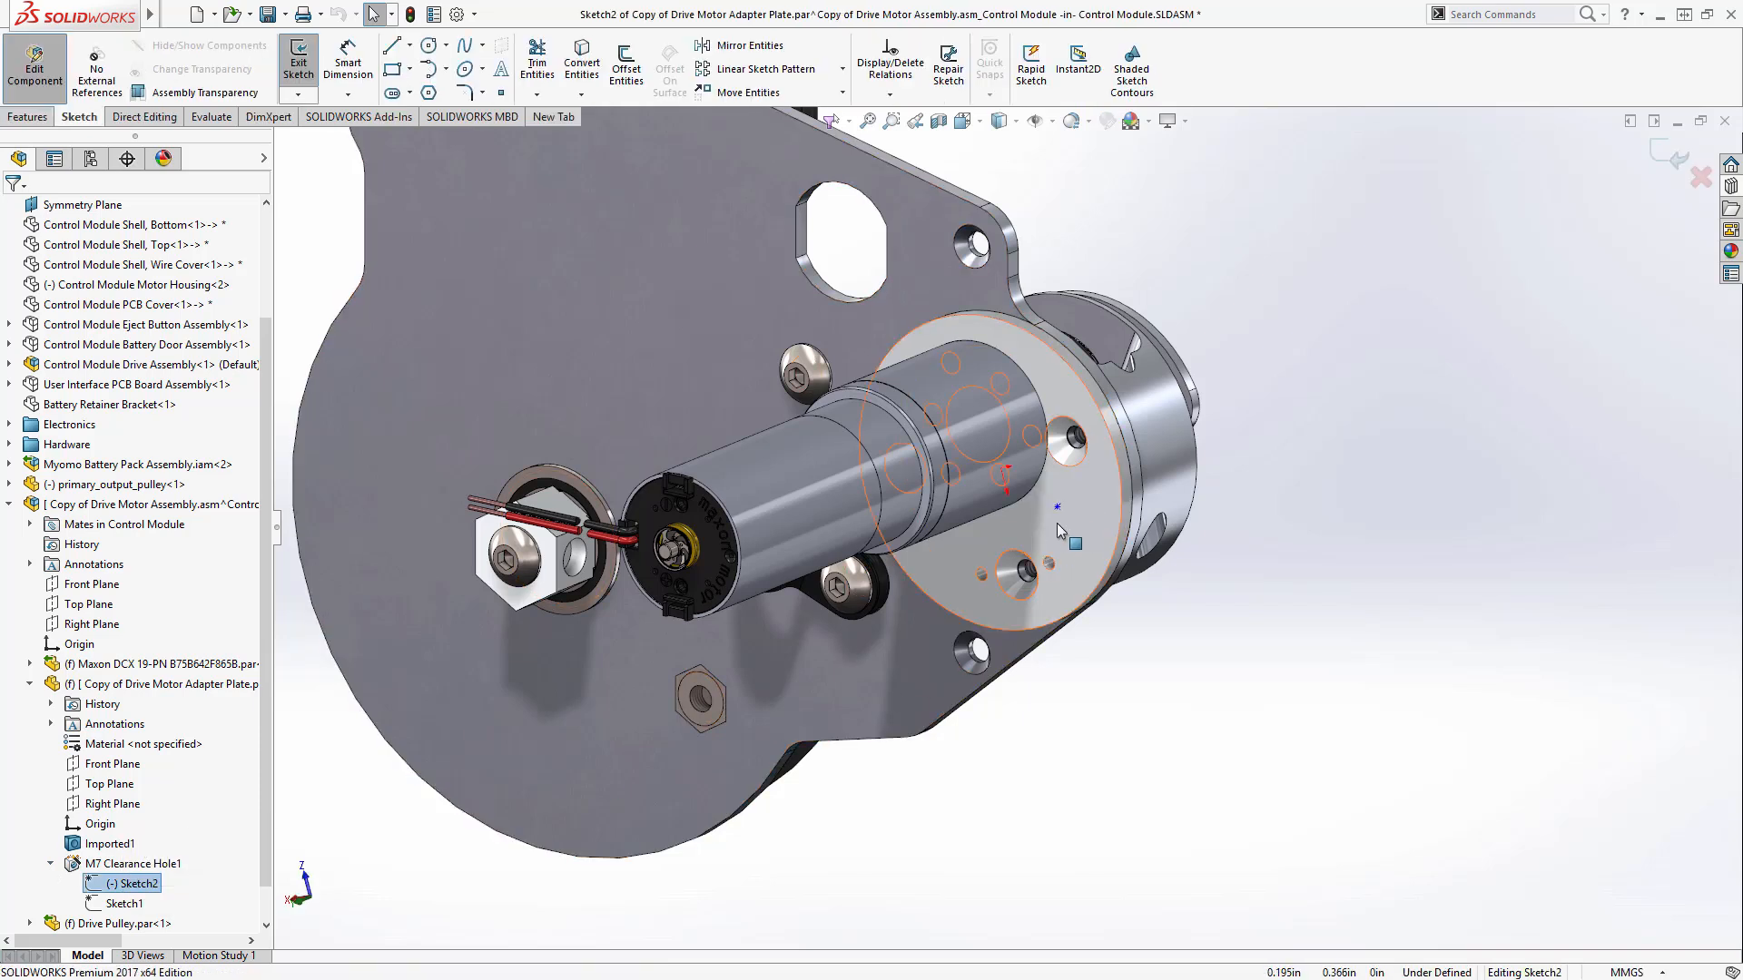
Add a relation between the hole's sketch point and the circular drive assembly edge hidden behind the plate, and finish editing the plate
right_click(1075, 508)
click(1093, 486)
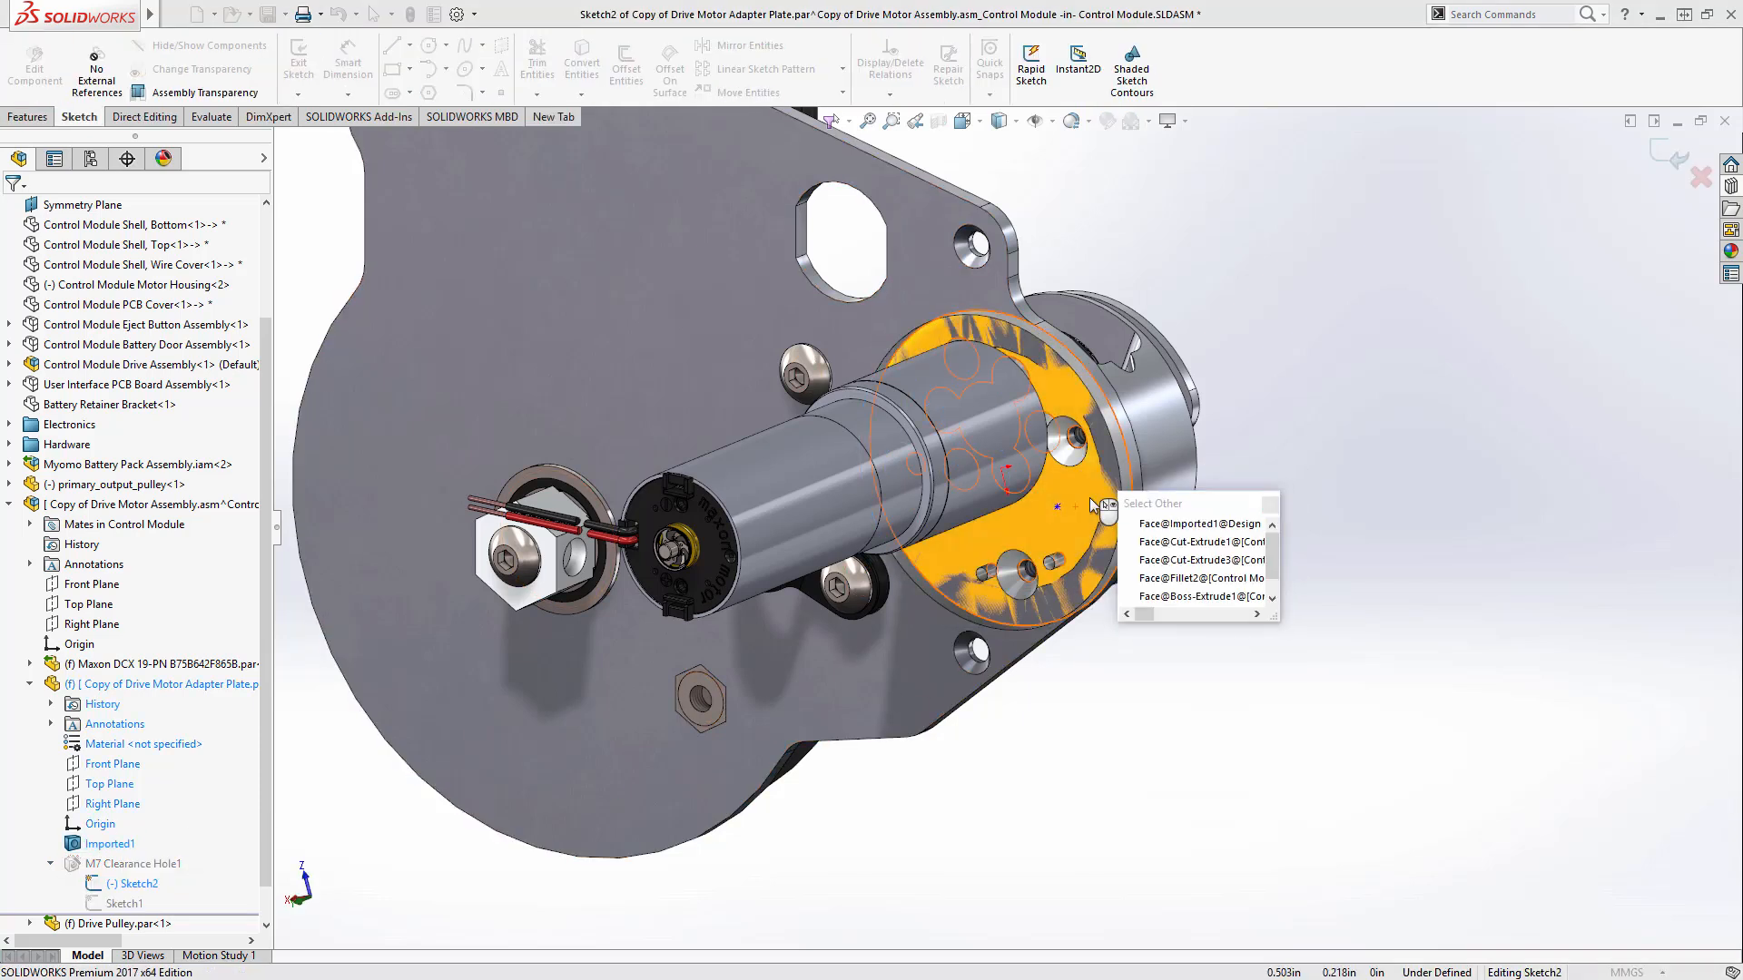
click(1060, 508)
ctrl+click(1058, 508)
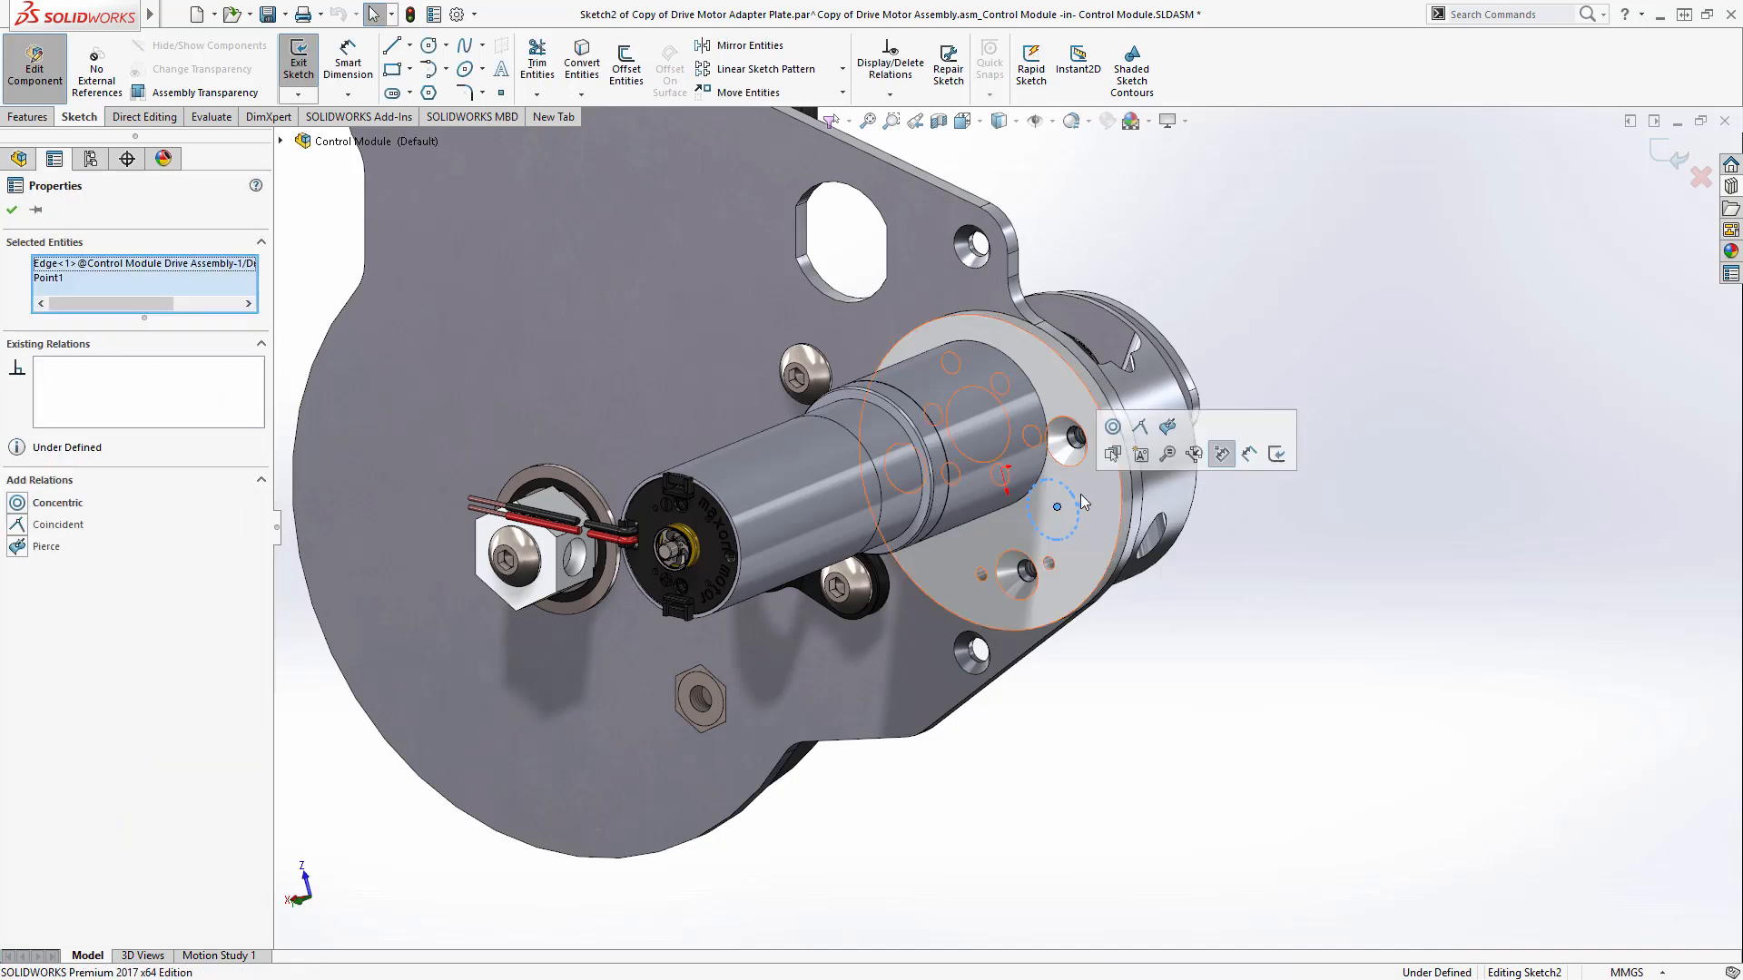
click(1217, 451)
click(1405, 351)
click(1670, 156)
click(1686, 156)
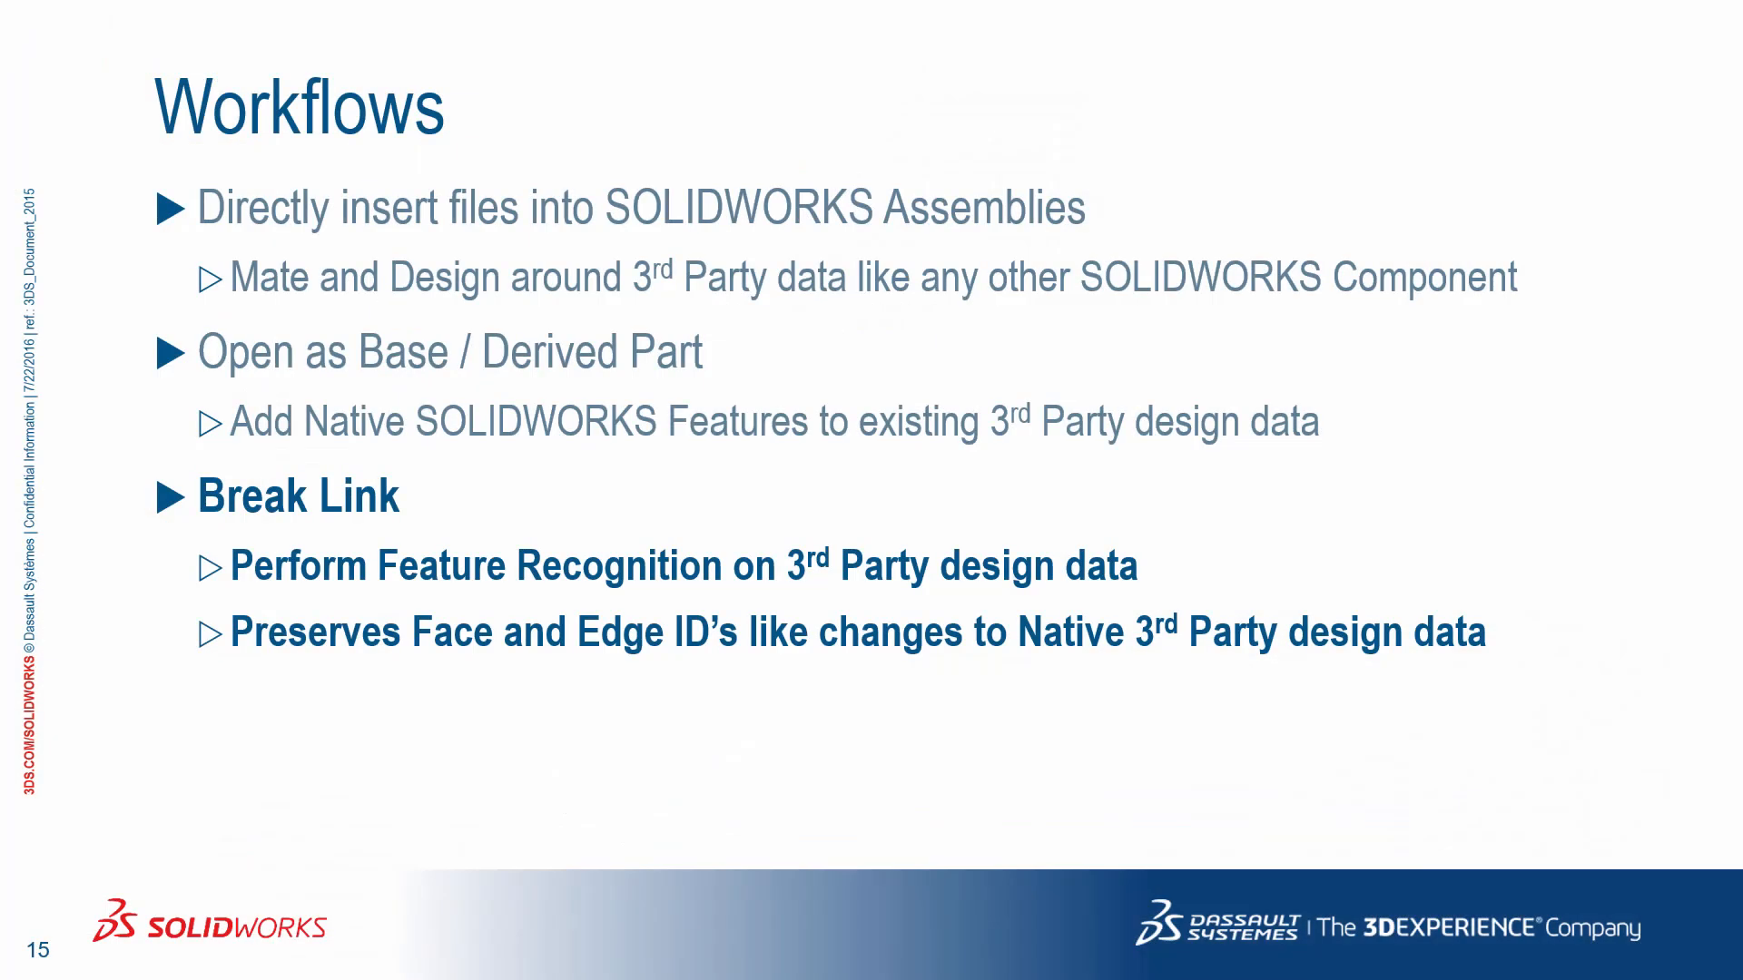
key(Right)
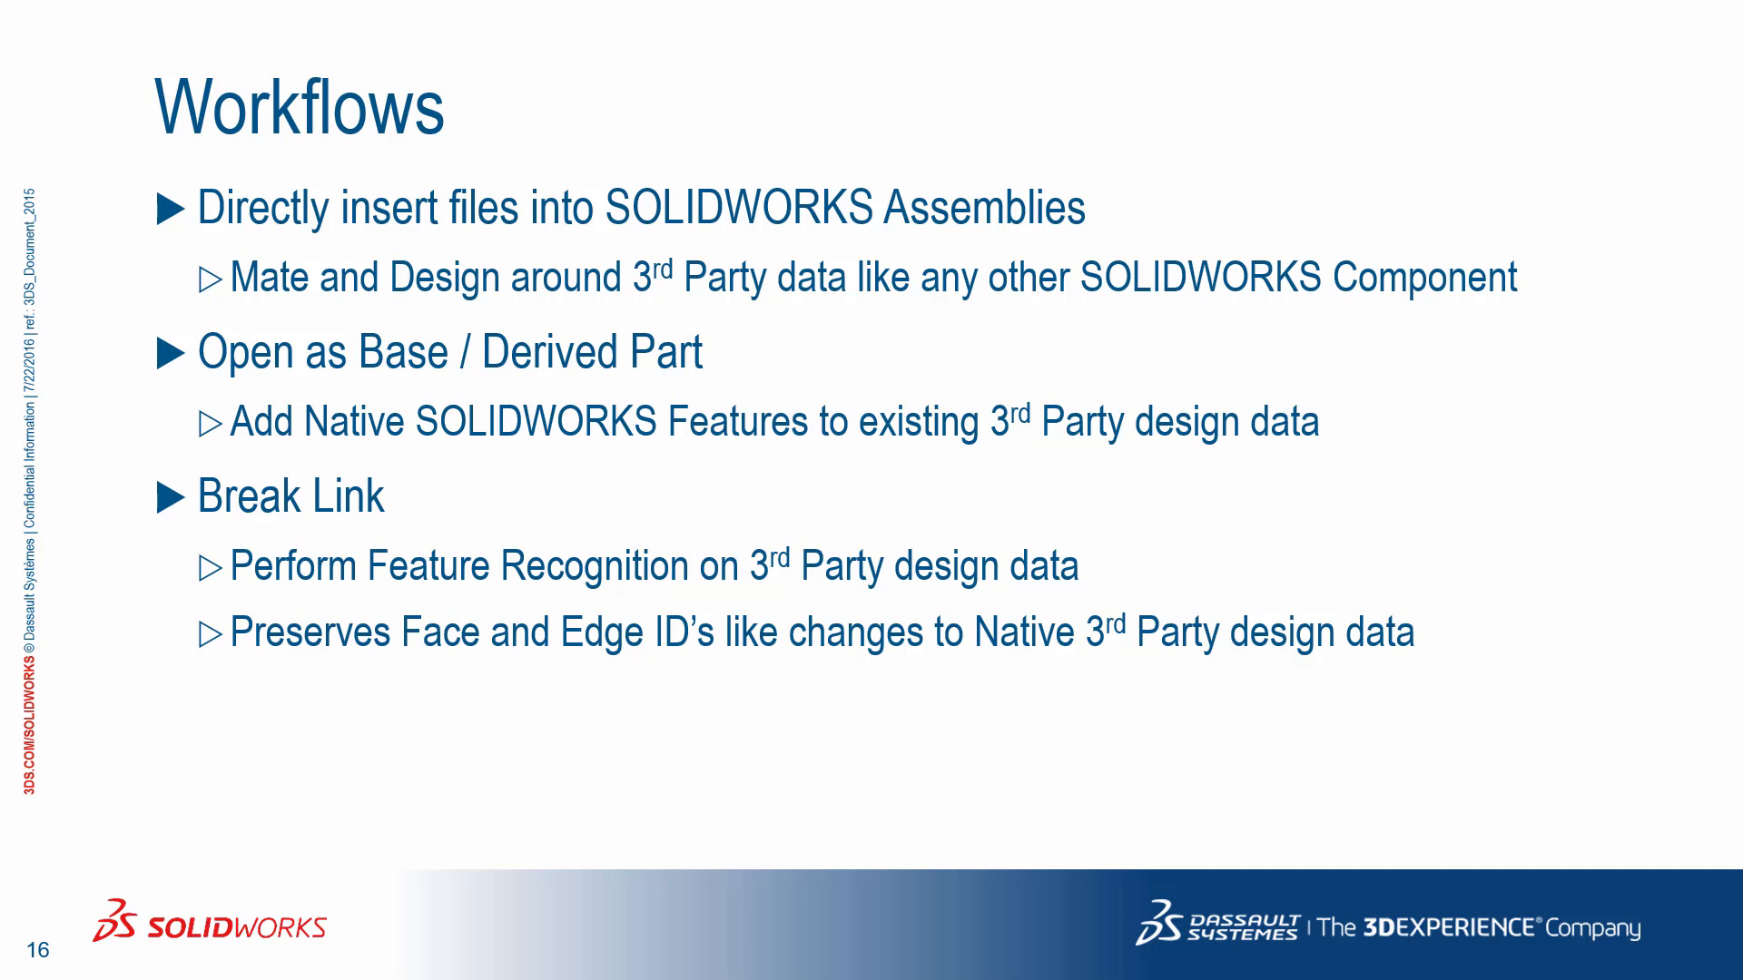
key(Right)
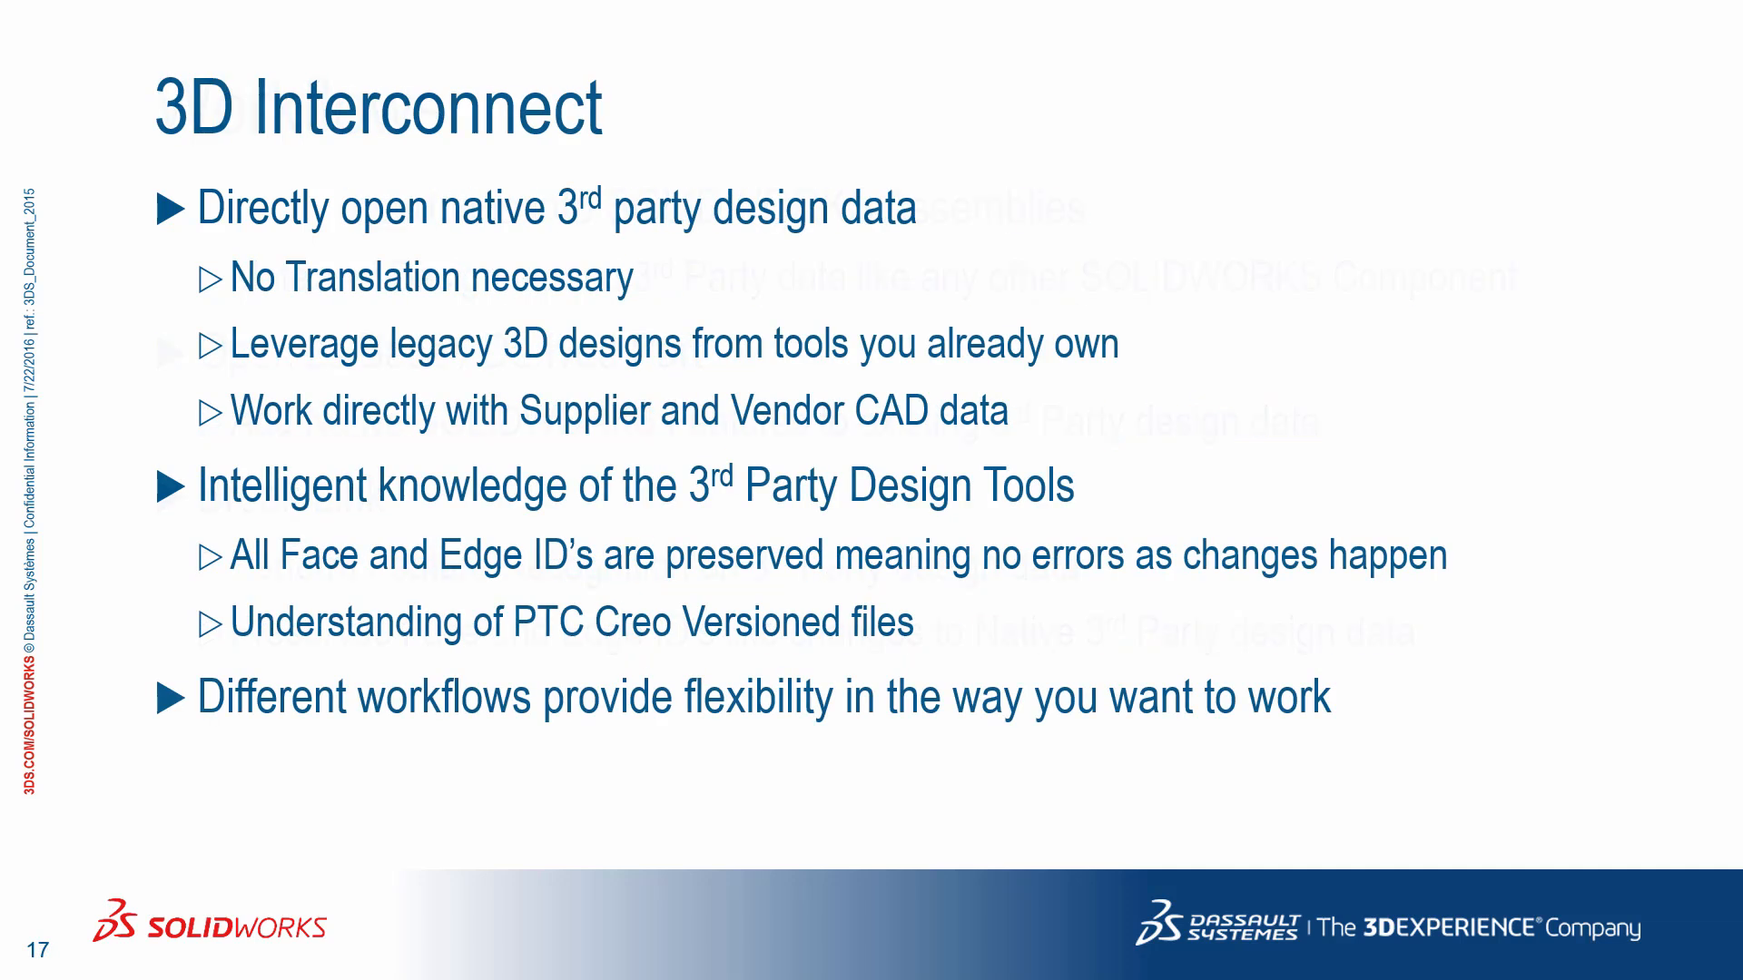